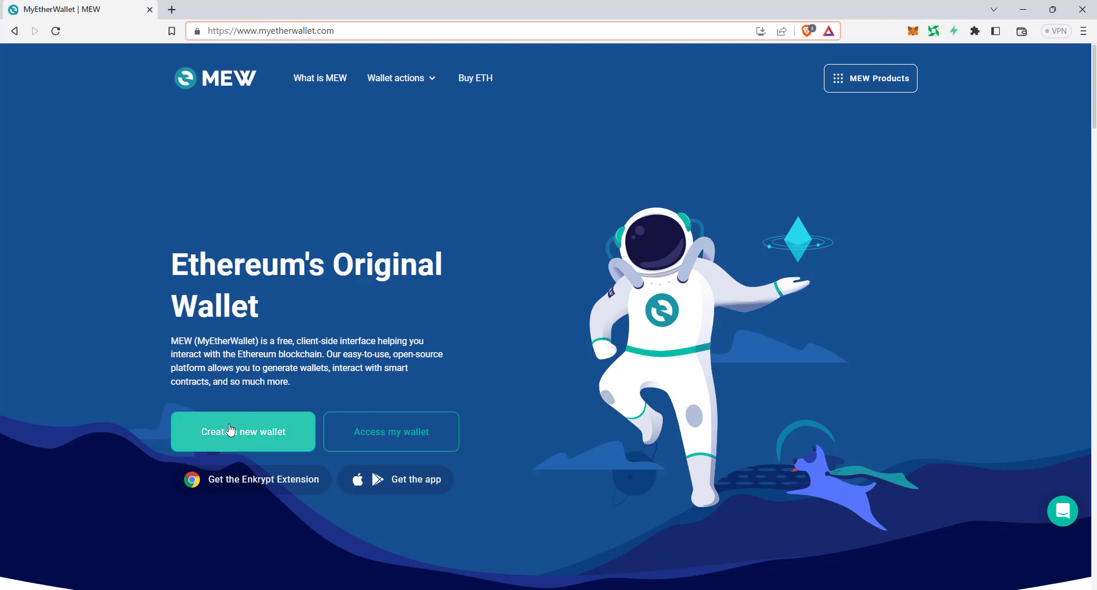
Start a new wallet and browse the Enkrypt, MEW wallet app, hardware and Software options
left_click(243, 434)
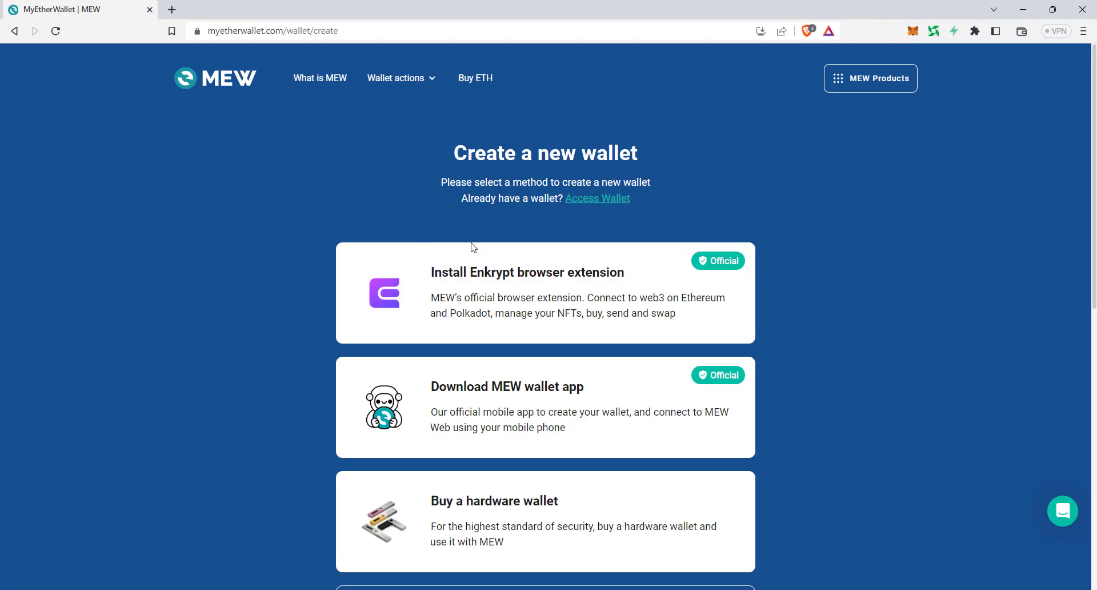
scroll(473, 246, "down", 5)
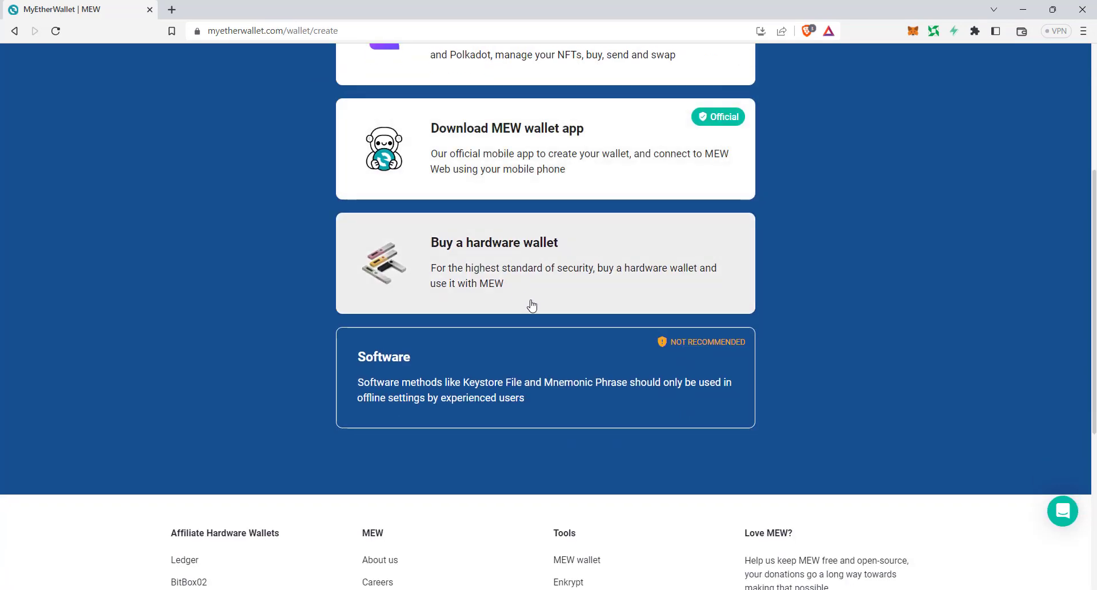
scroll(532, 305, "up", 3)
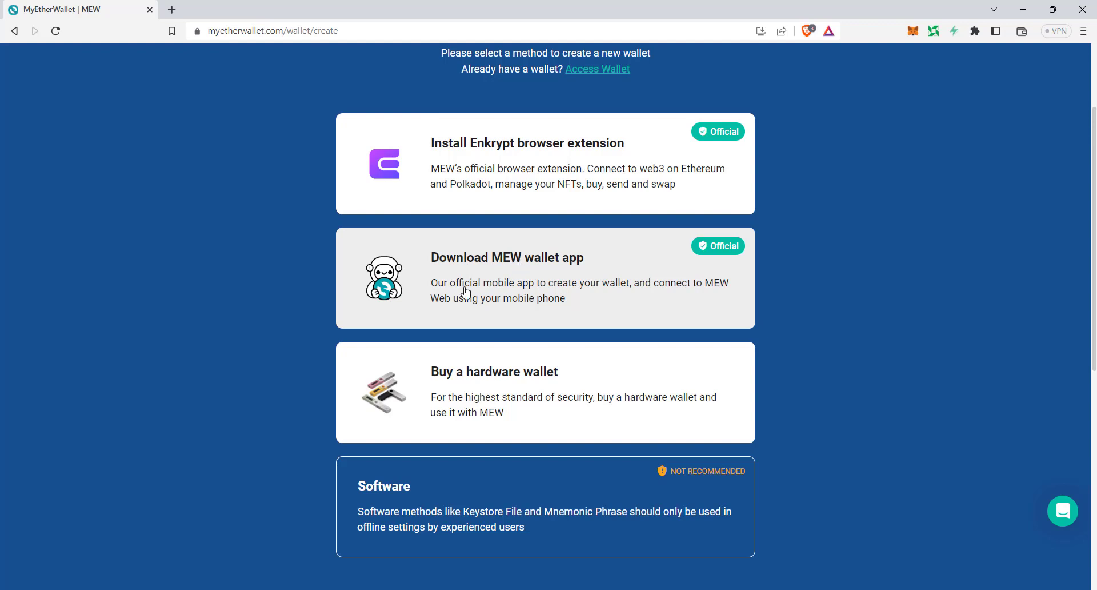
scroll(457, 365, "down", 2)
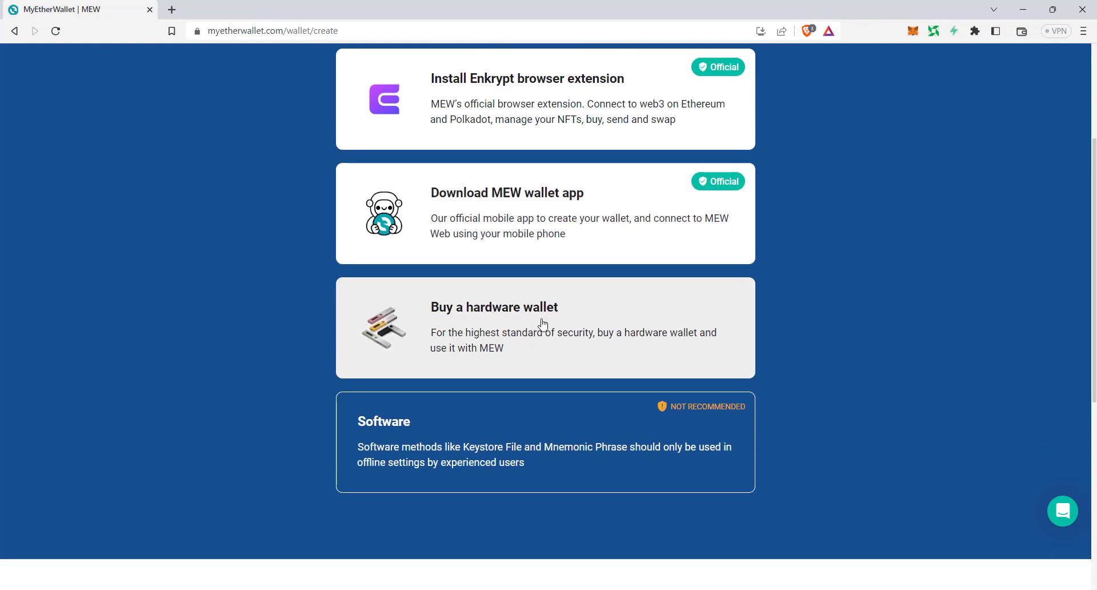
scroll(527, 323, "down", 2)
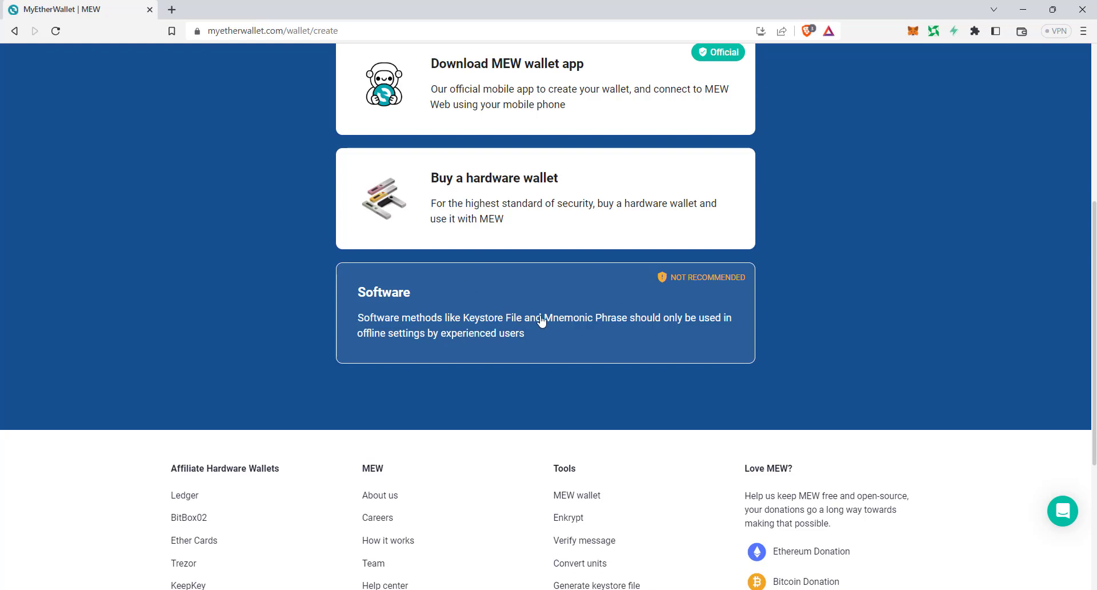
scroll(542, 322, "up", 2)
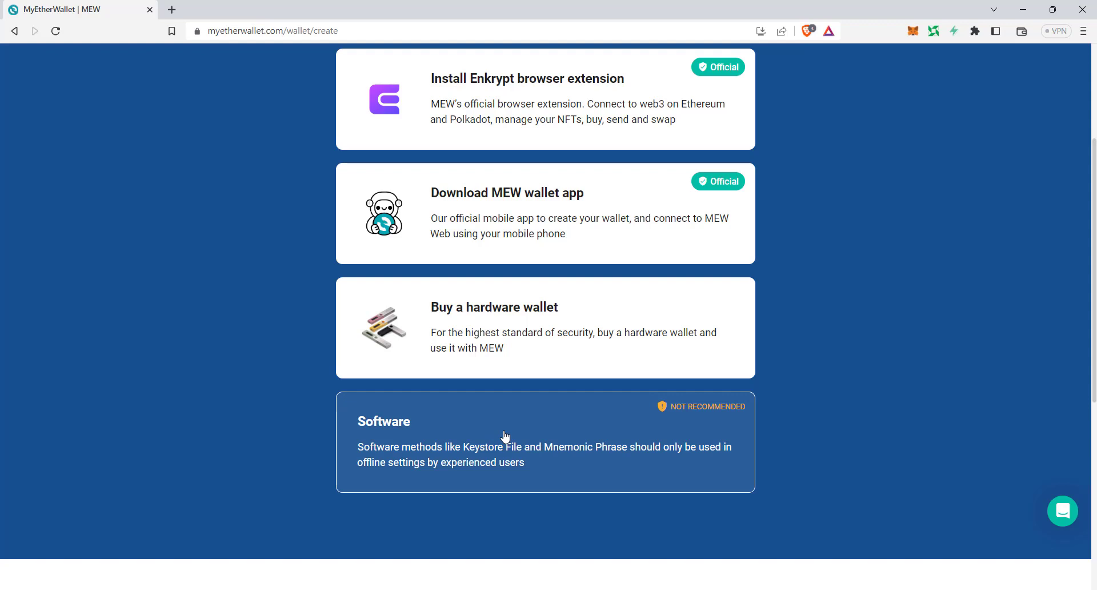
Generate a Software Mnemonic Phrase wallet and paste its twelve words into Notepad
left_click(551, 437)
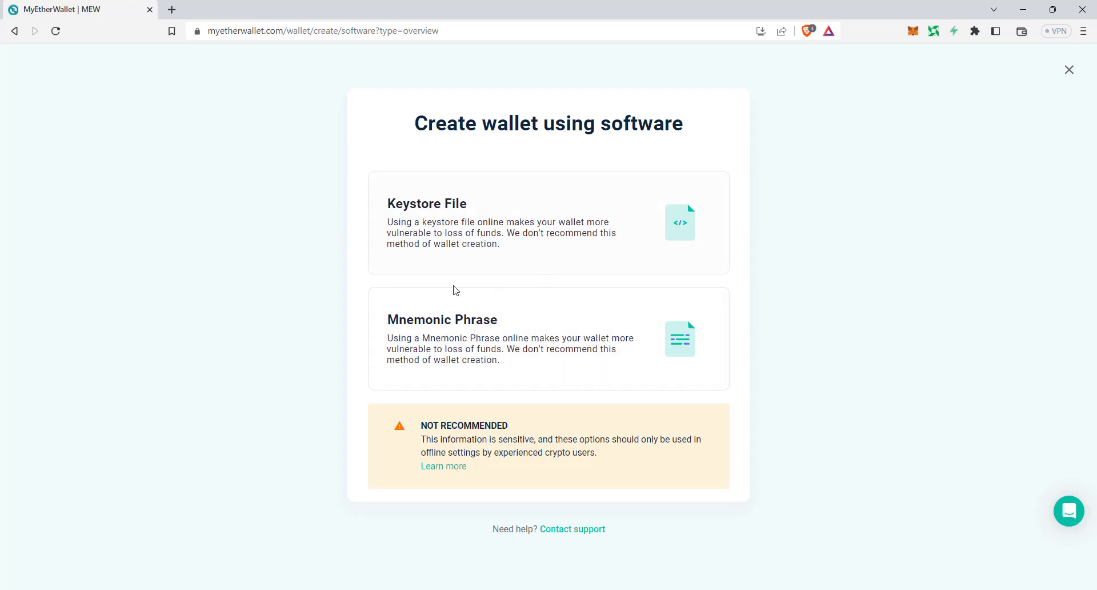
left_click(454, 327)
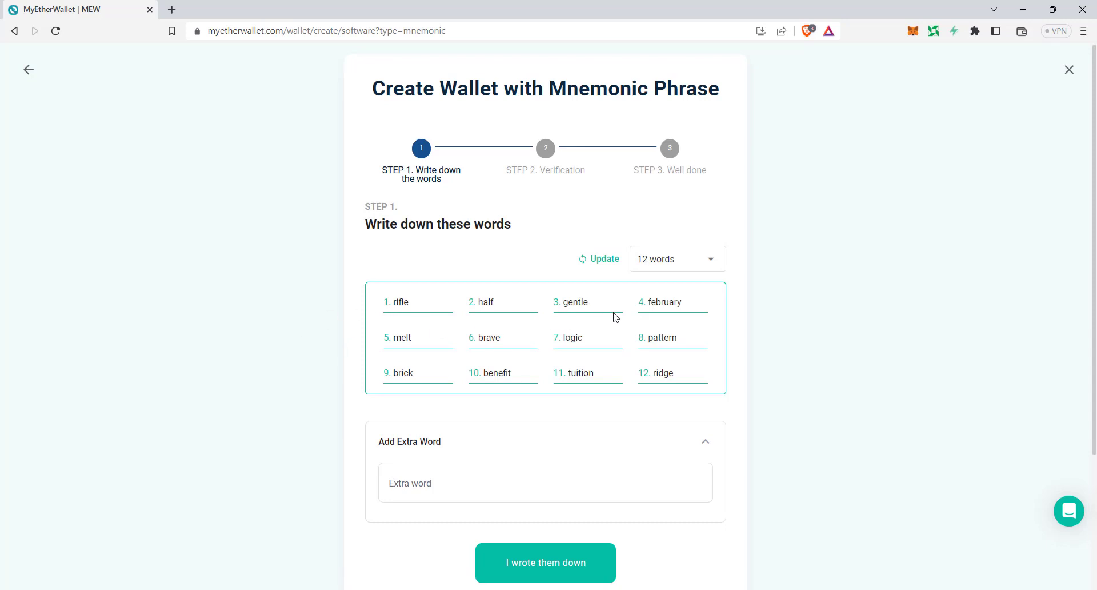
left_click_drag(389, 304, 688, 381)
key("ctrl+c")
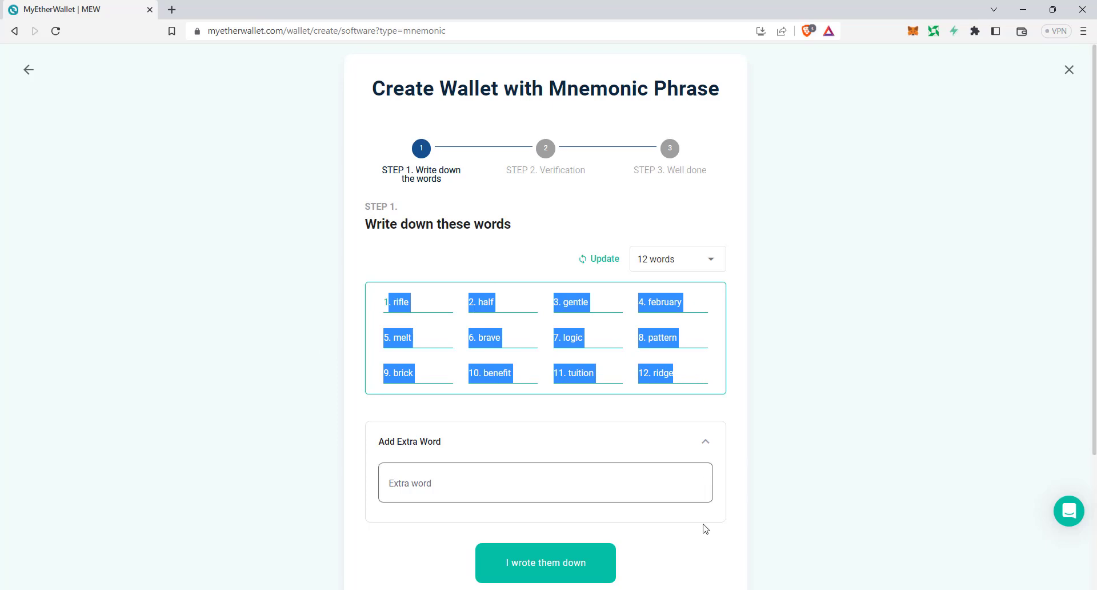
left_click(712, 588)
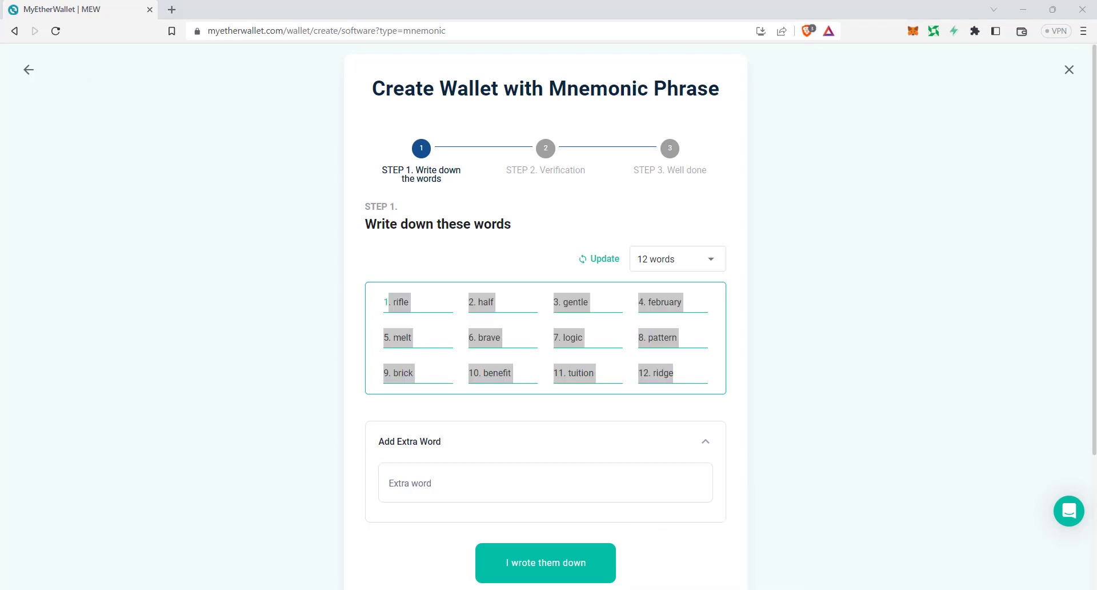
key("ctrl+v")
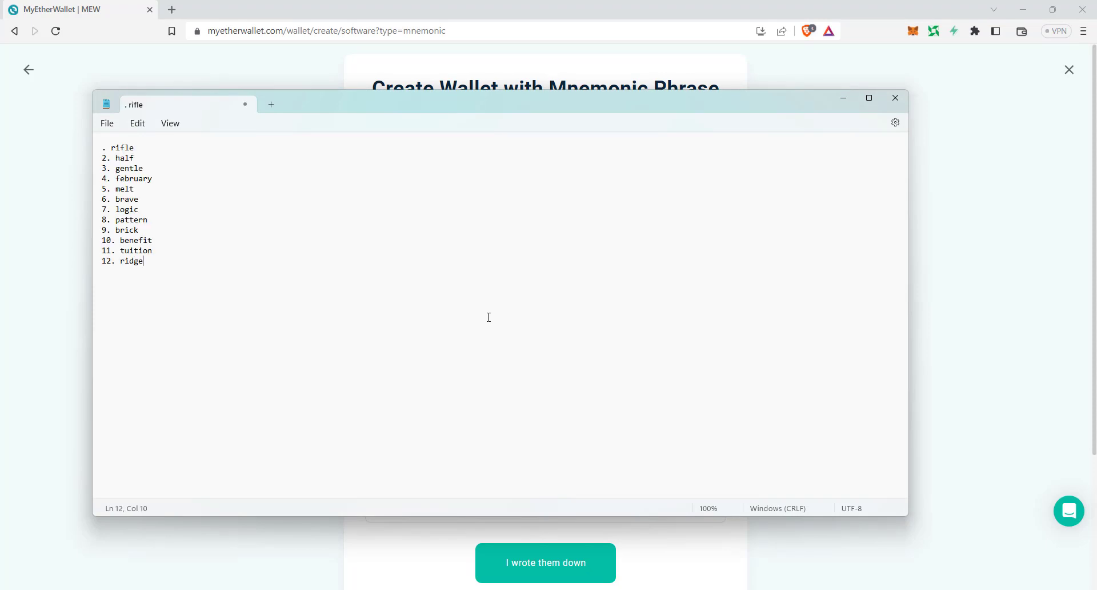
Minimize the Notepad holding the recovery words to return to the mnemonic page
left_click(844, 100)
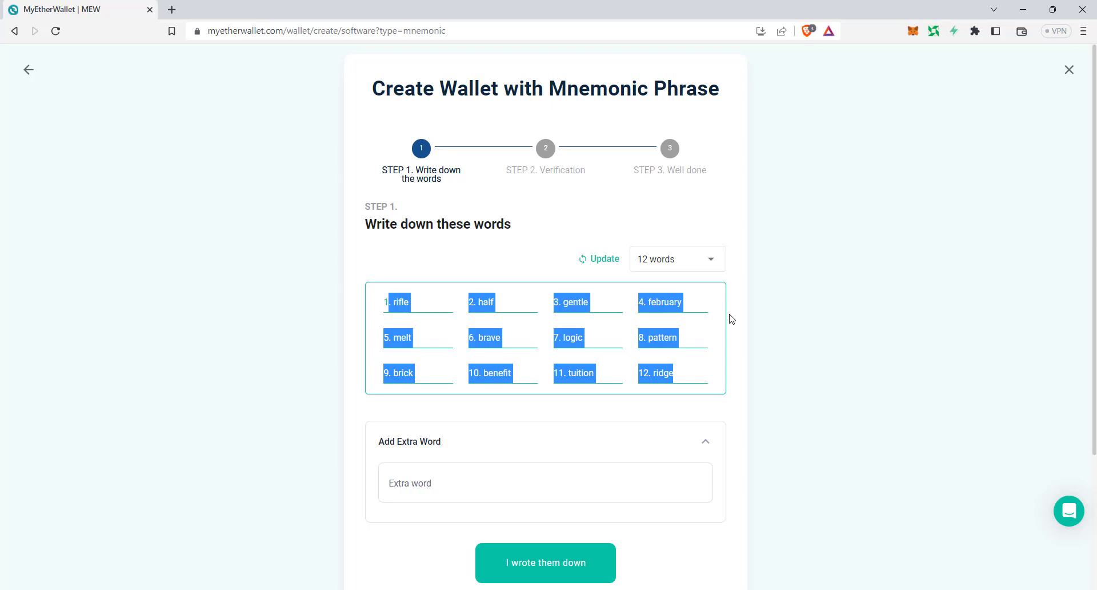
Keep the phrase at 12 words, enter an extra word, and confirm the words are written down
left_click(698, 257)
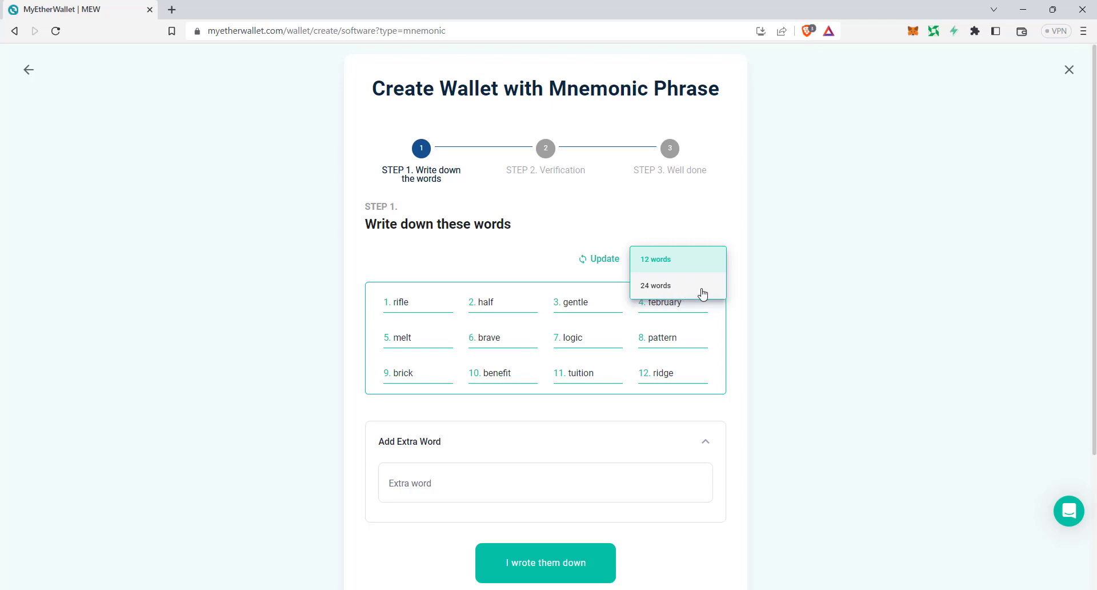
left_click(648, 225)
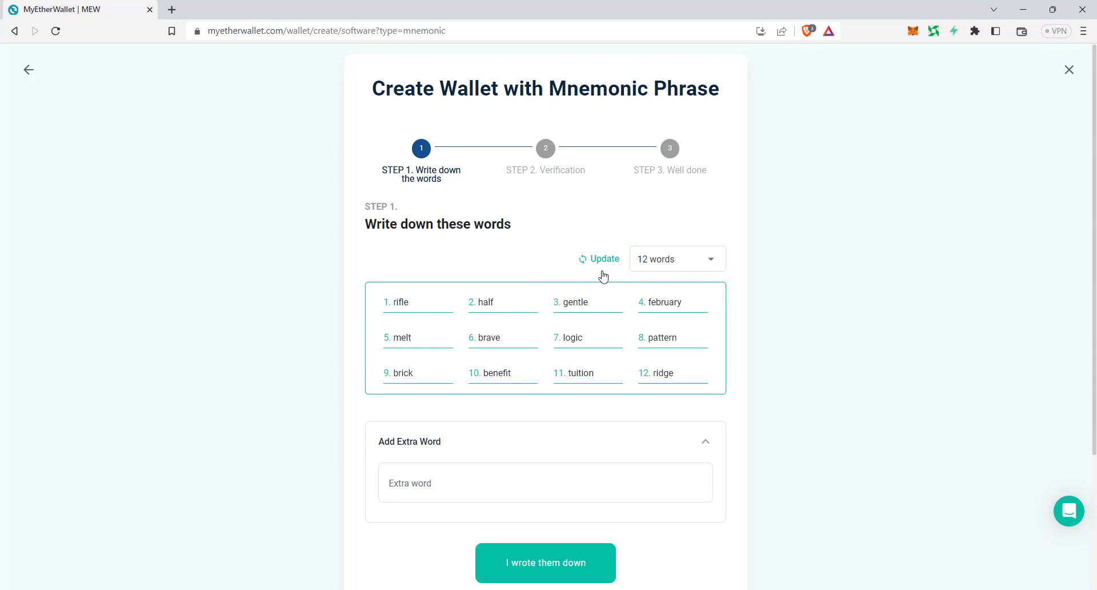
scroll(392, 343, "down", 1)
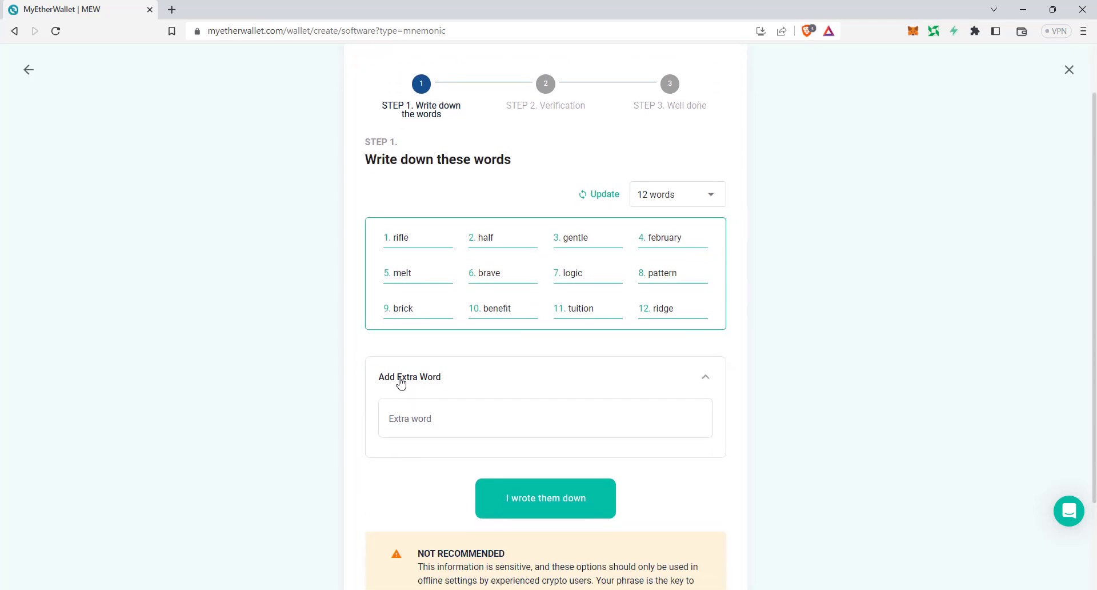
left_click(412, 424)
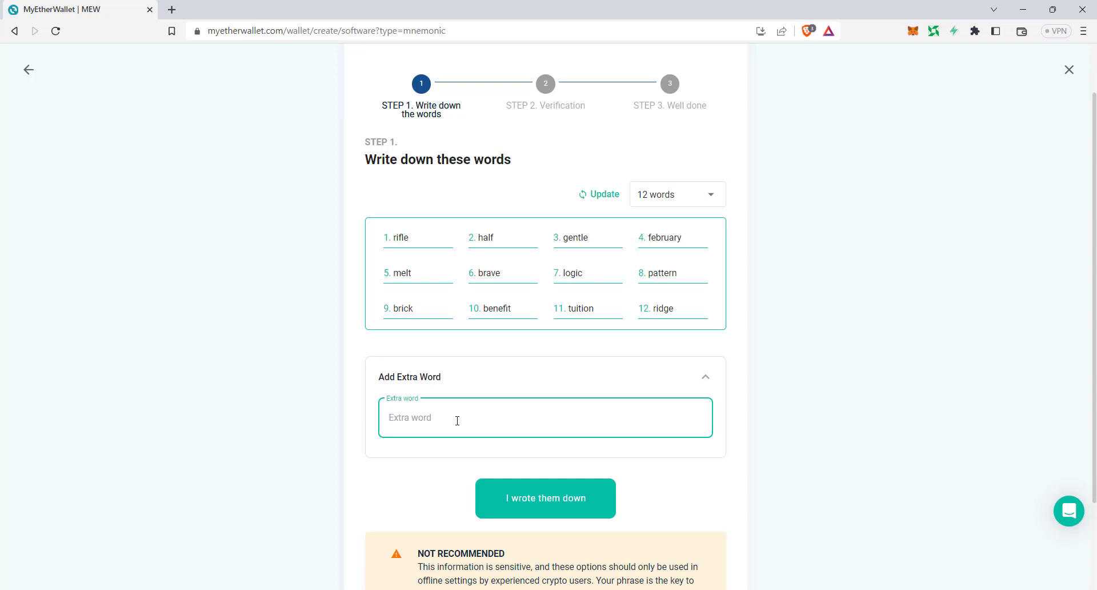
type("abc")
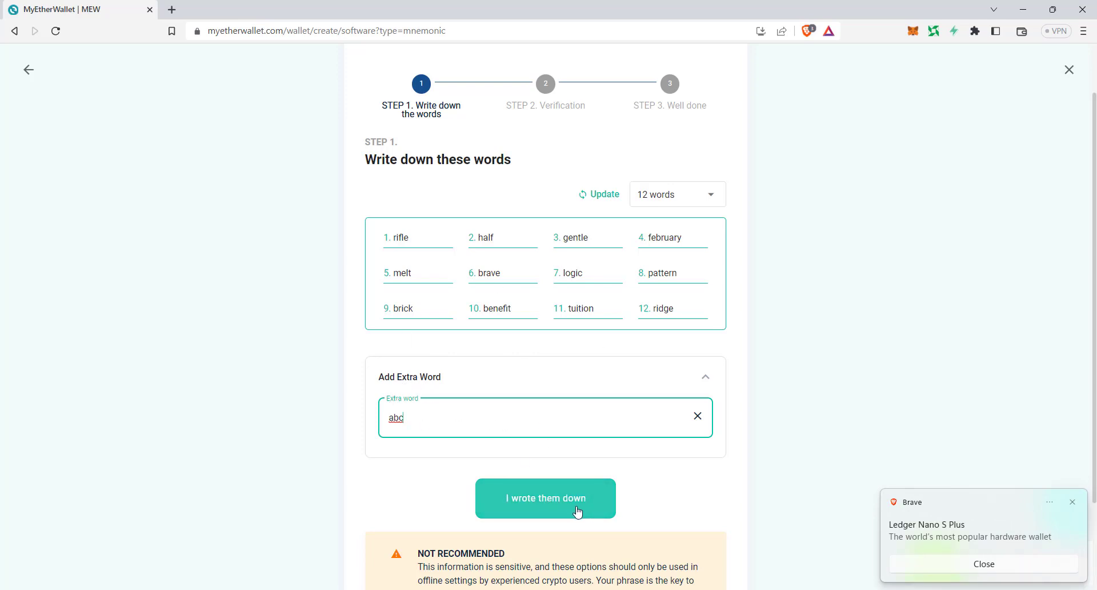
left_click(549, 510)
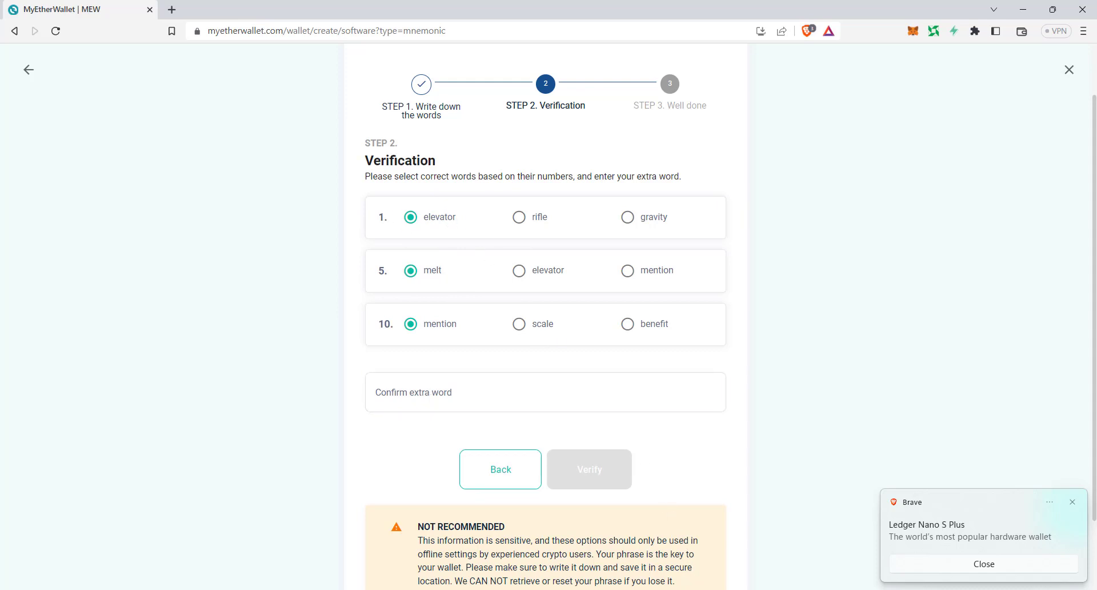
Pick the correct words for positions 1 and 5 by checking the Notepad list
key("alt+Tab")
left_click(131, 148)
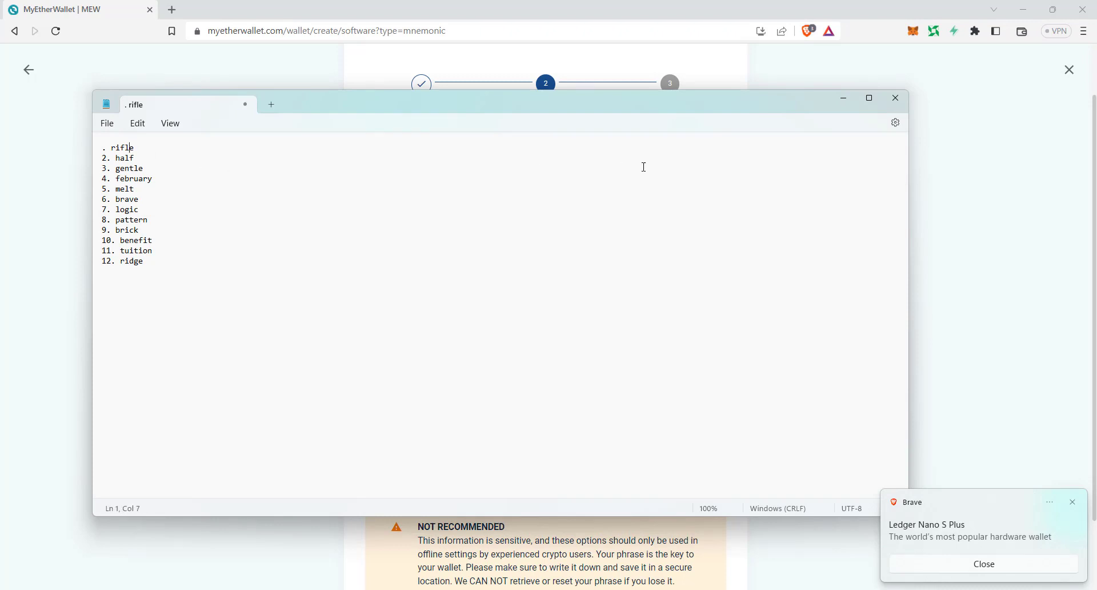
left_click(843, 99)
left_click(519, 217)
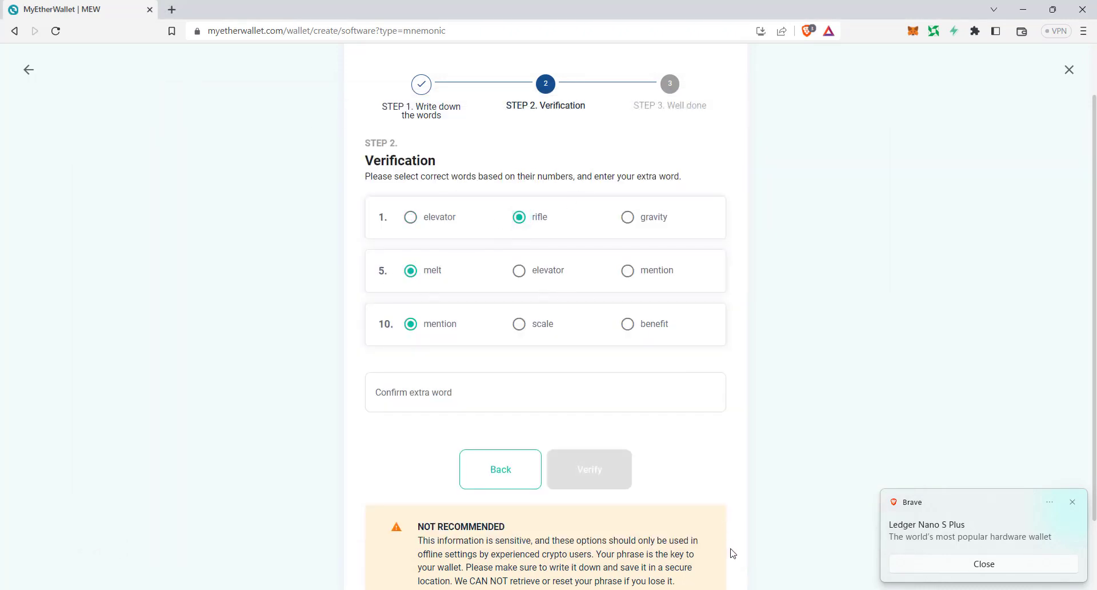
key("alt+Tab")
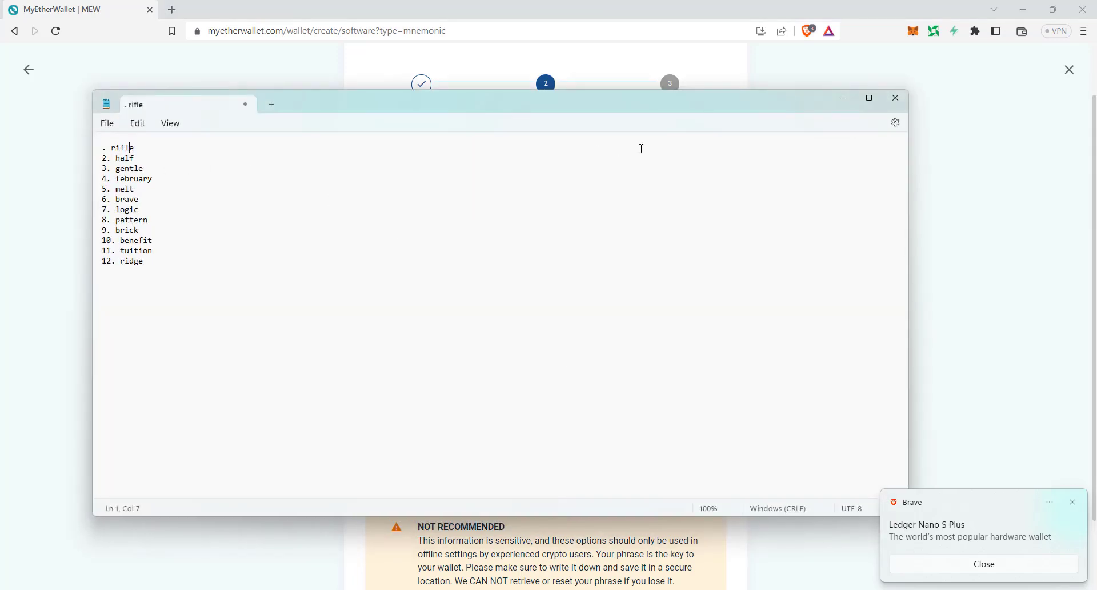
left_click(843, 98)
left_click(433, 276)
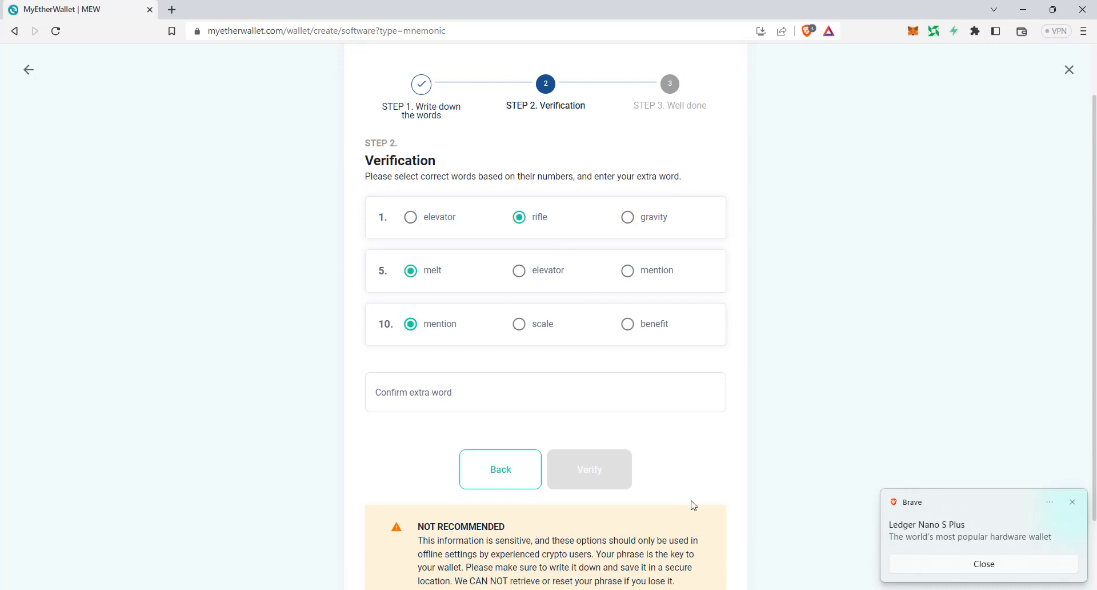
Move the Notepad word list aside and pick the correct word for position 10
key("alt+Tab")
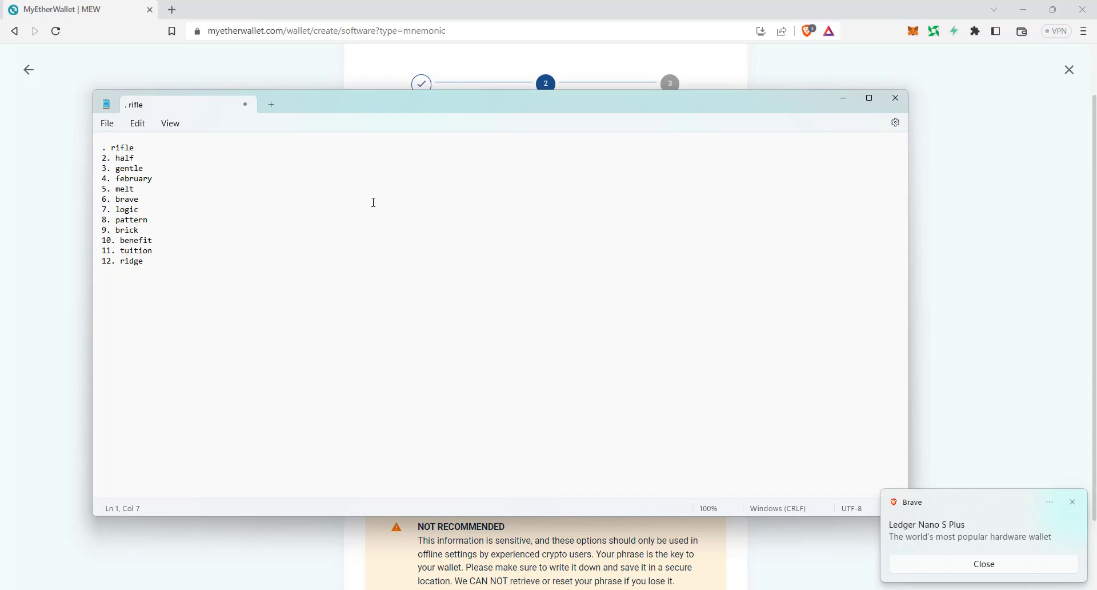
left_click(844, 99)
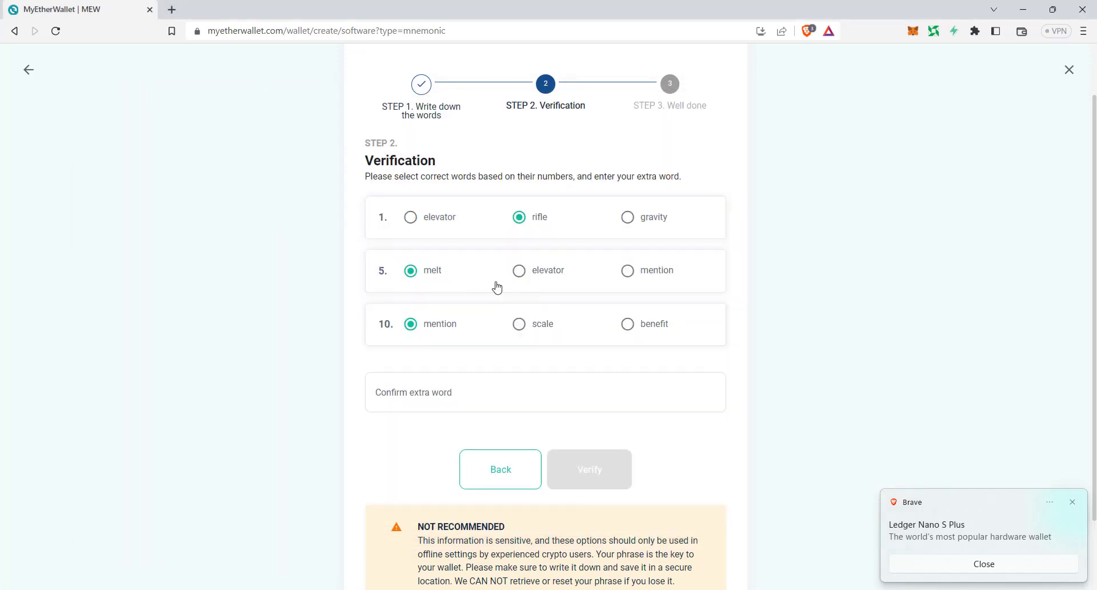
key("alt+Tab")
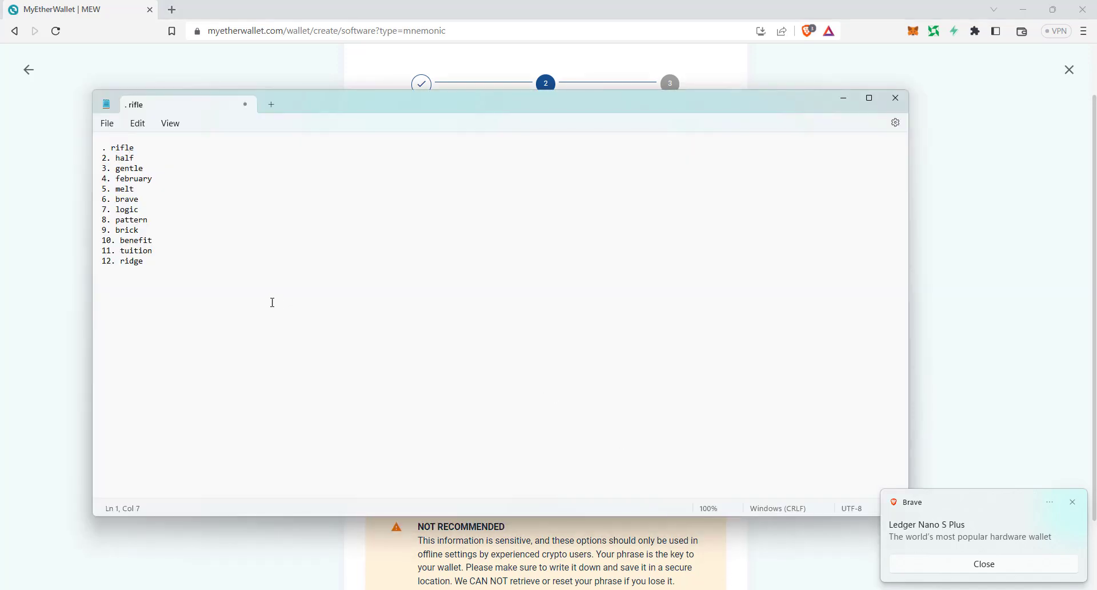
left_click_drag(409, 105, 514, 80)
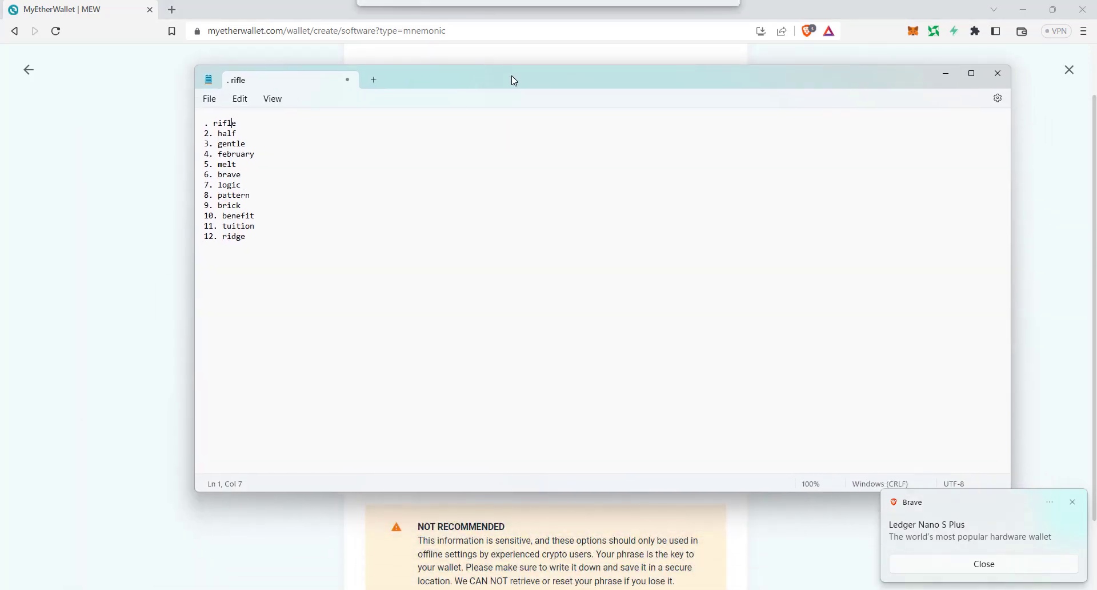
left_click(943, 75)
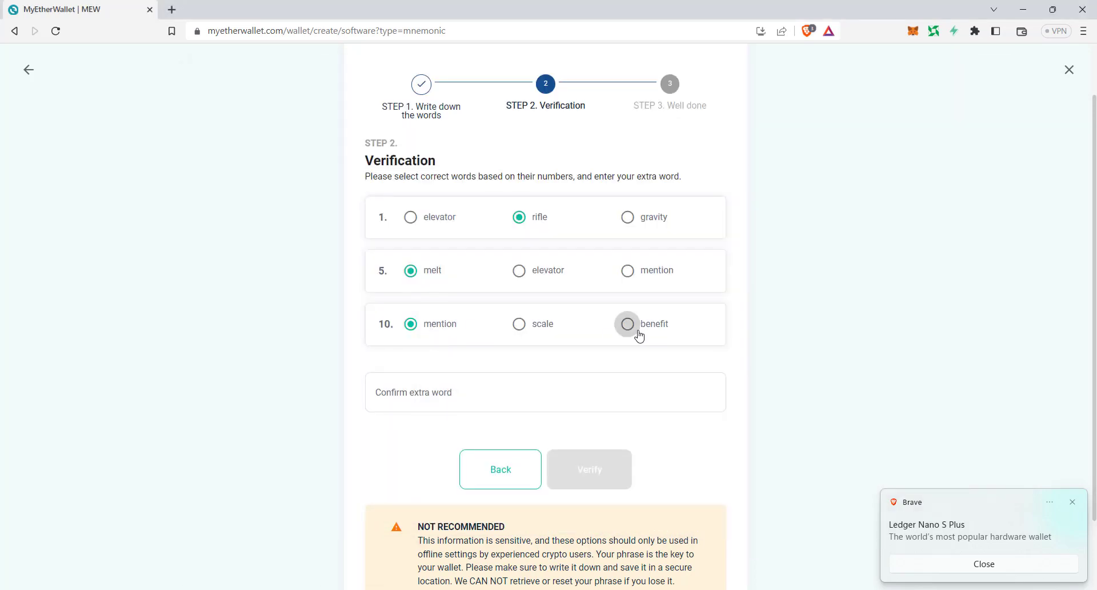
left_click(638, 334)
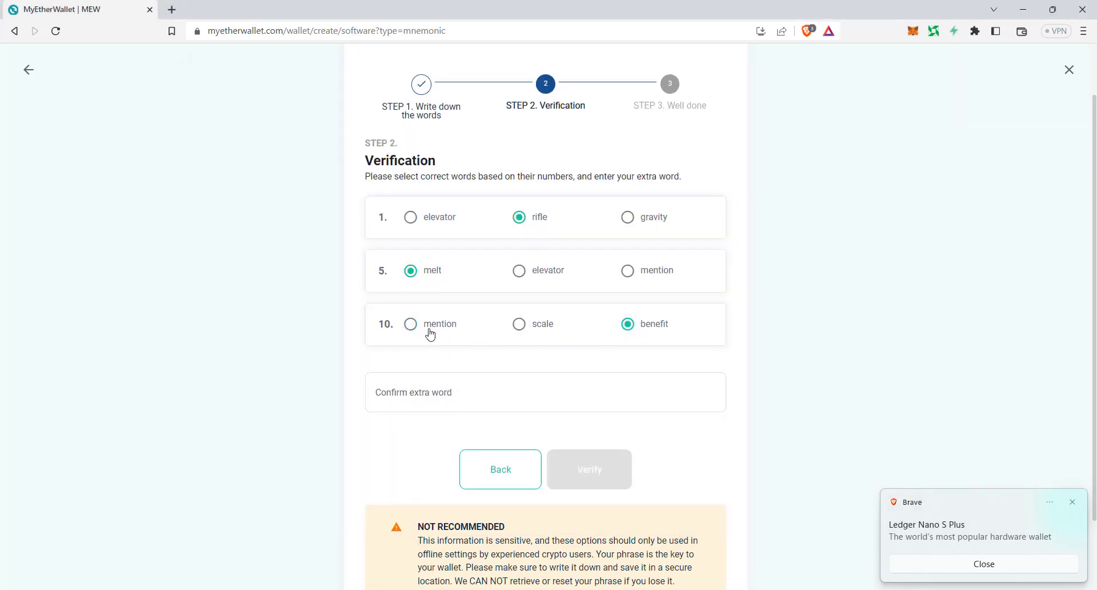
Dismiss the hardware wallet notification and type the confirming extra word
left_click(1074, 504)
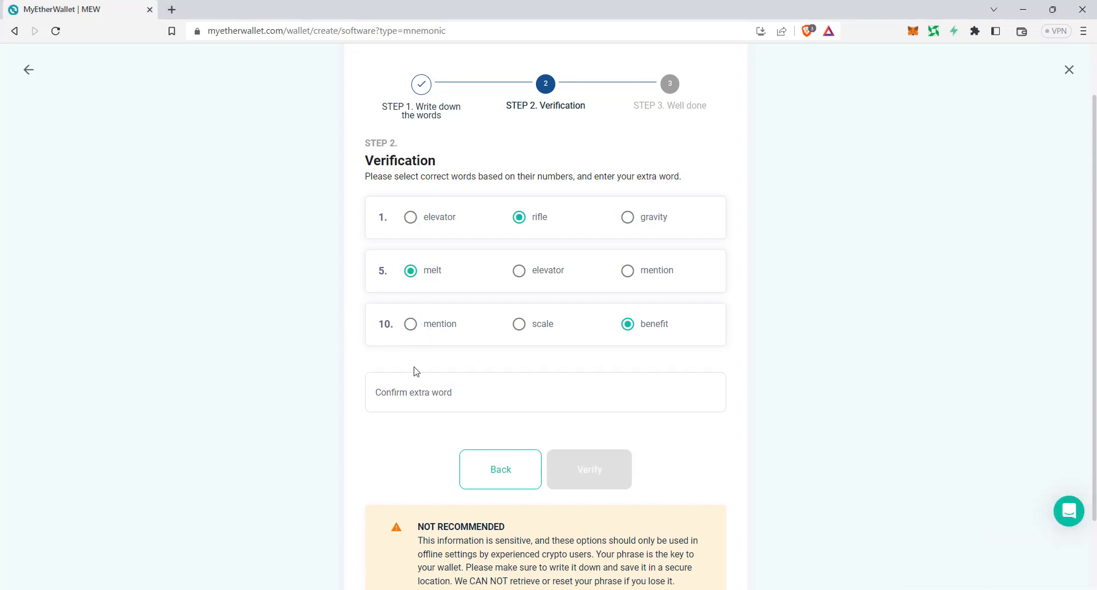
left_click(433, 387)
type("abc")
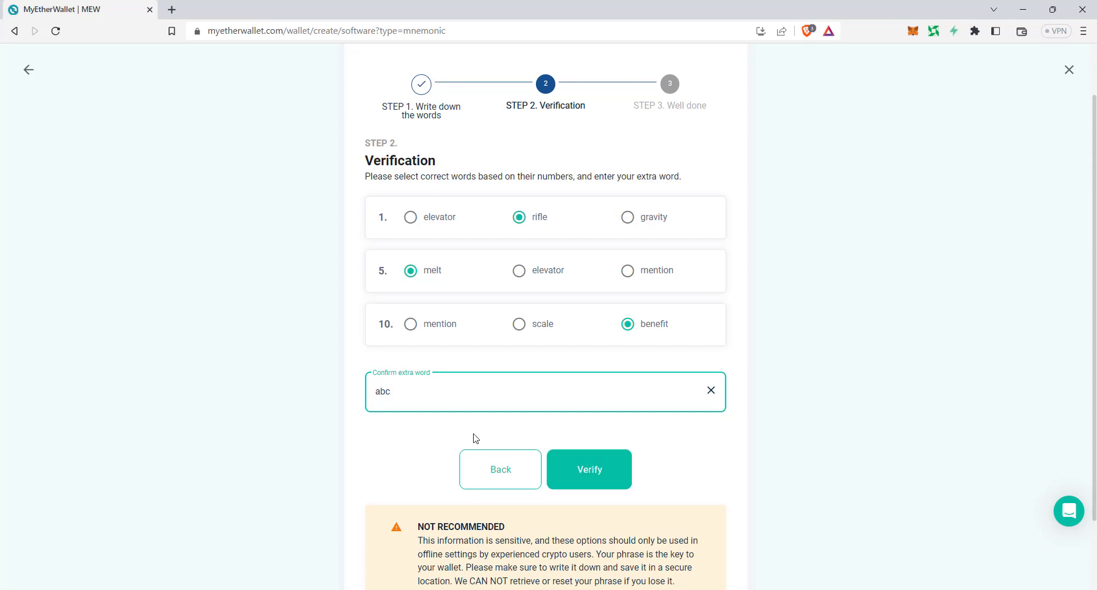
Verify the answers, continue to Access Wallet, and scroll to the Software option
left_click(616, 470)
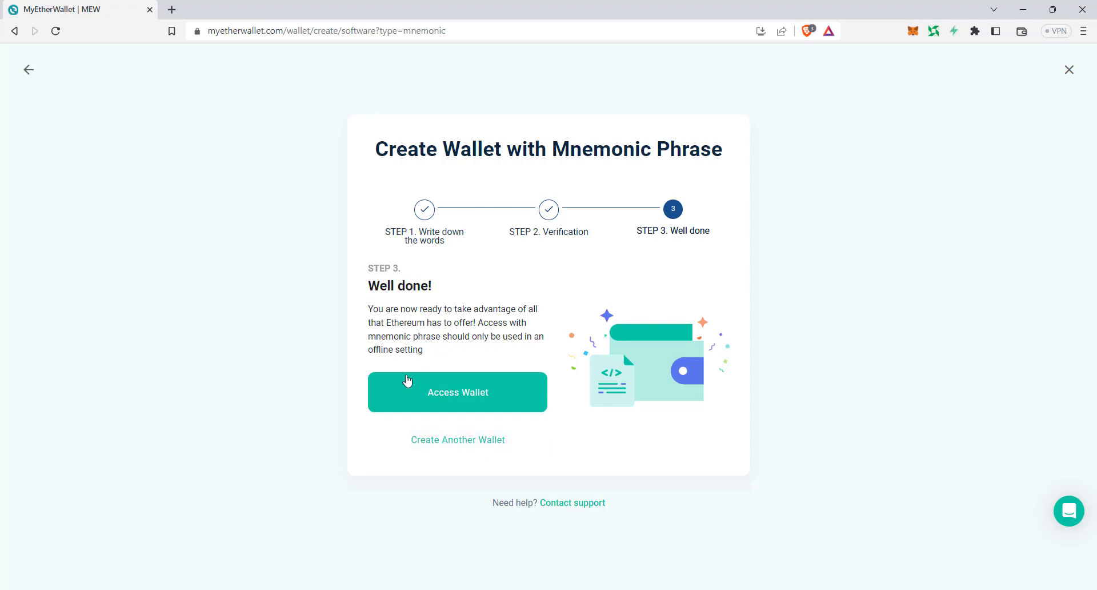
left_click(426, 392)
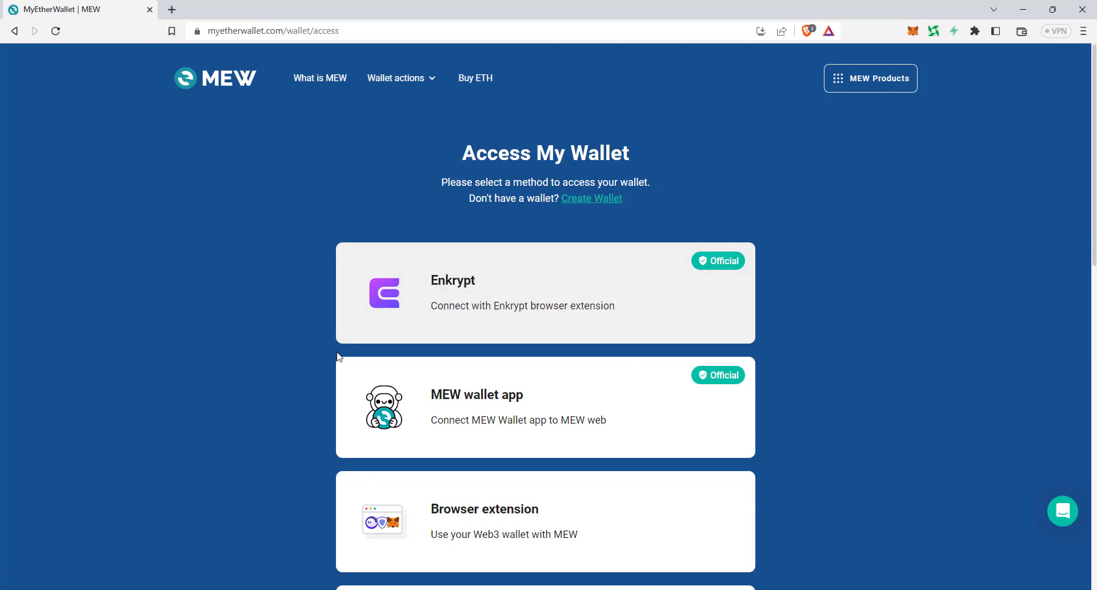
scroll(532, 370, "down", 6)
scroll(462, 377, "down", 1)
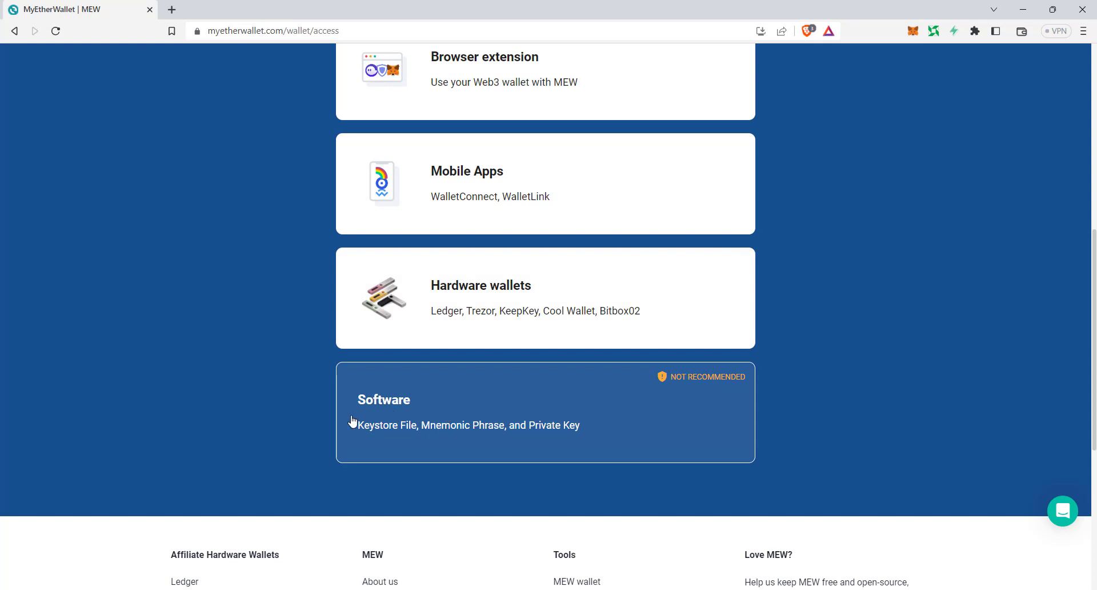
Open Software > Mnemonic Phrase access and copy recovery words from Notepad into the numbered fields
left_click(451, 426)
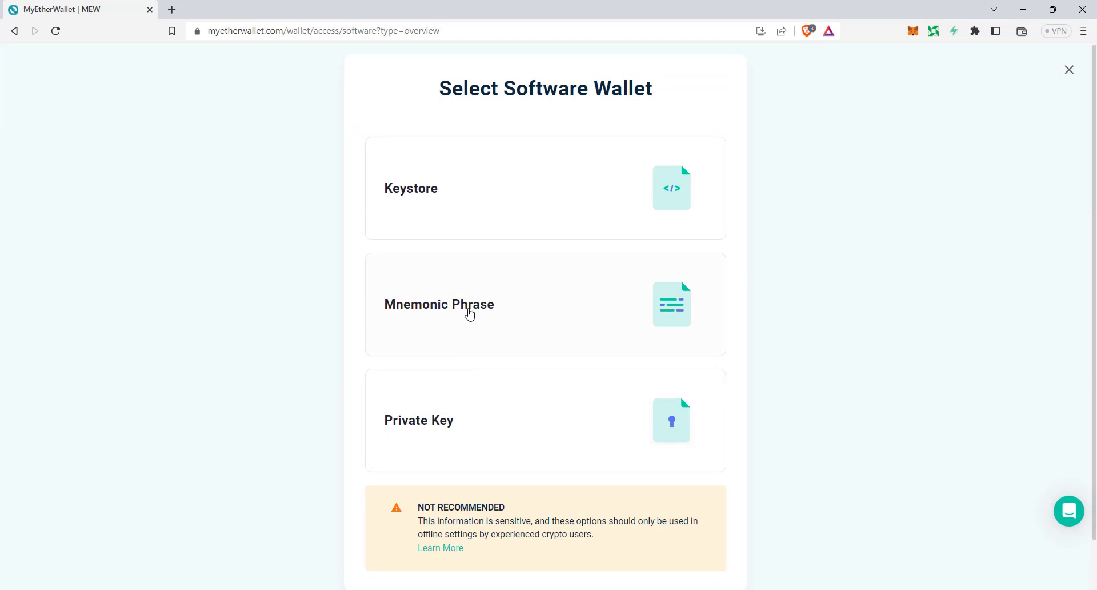
left_click(469, 314)
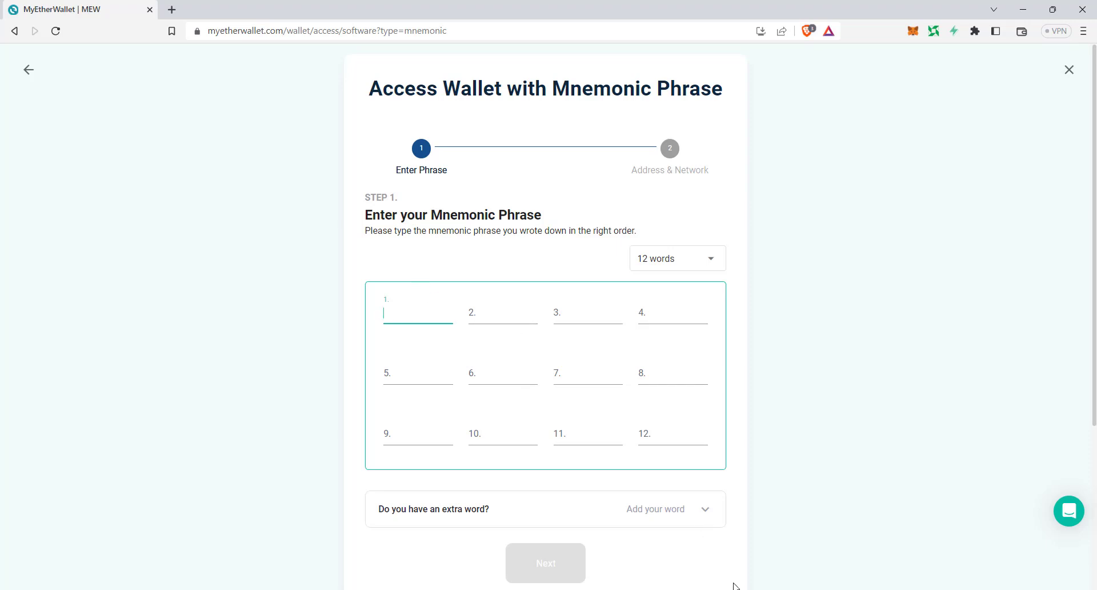
left_click(713, 588)
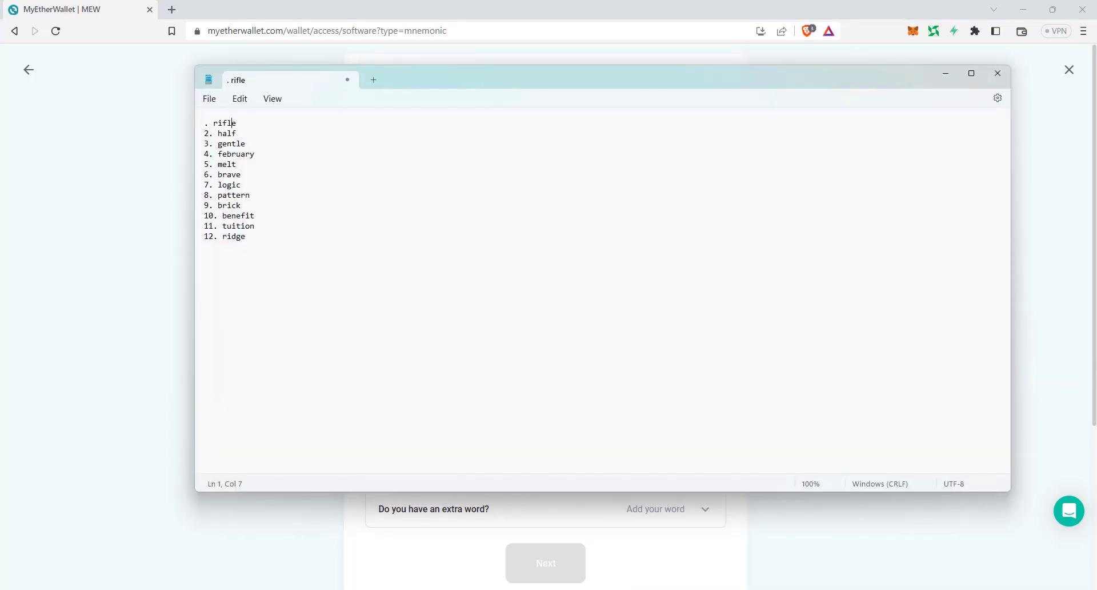
double_click(227, 123)
key("alt+Tab")
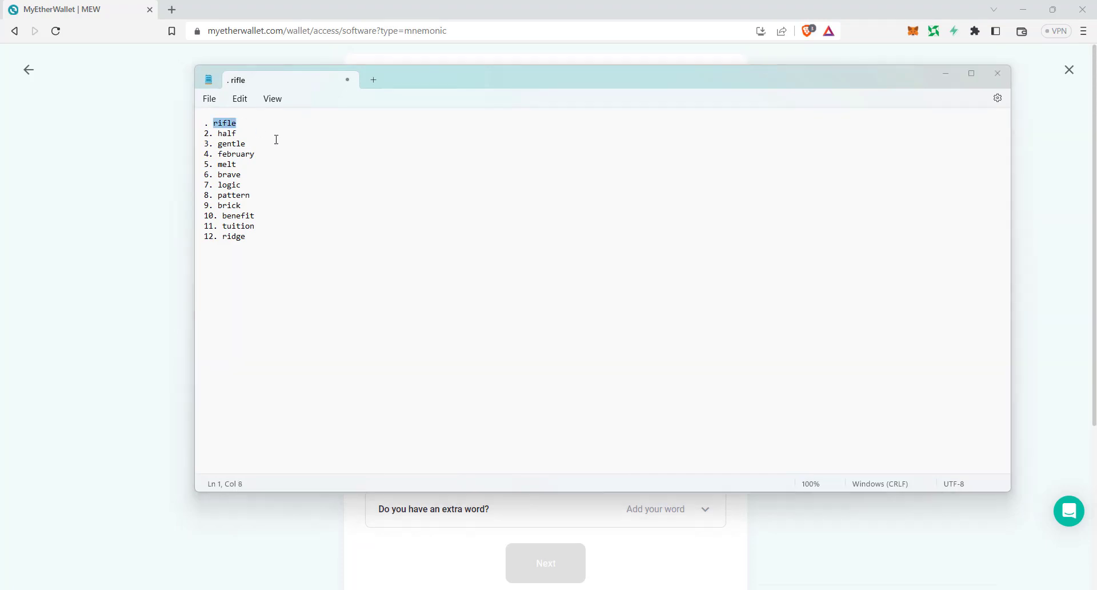
key("alt+Tab")
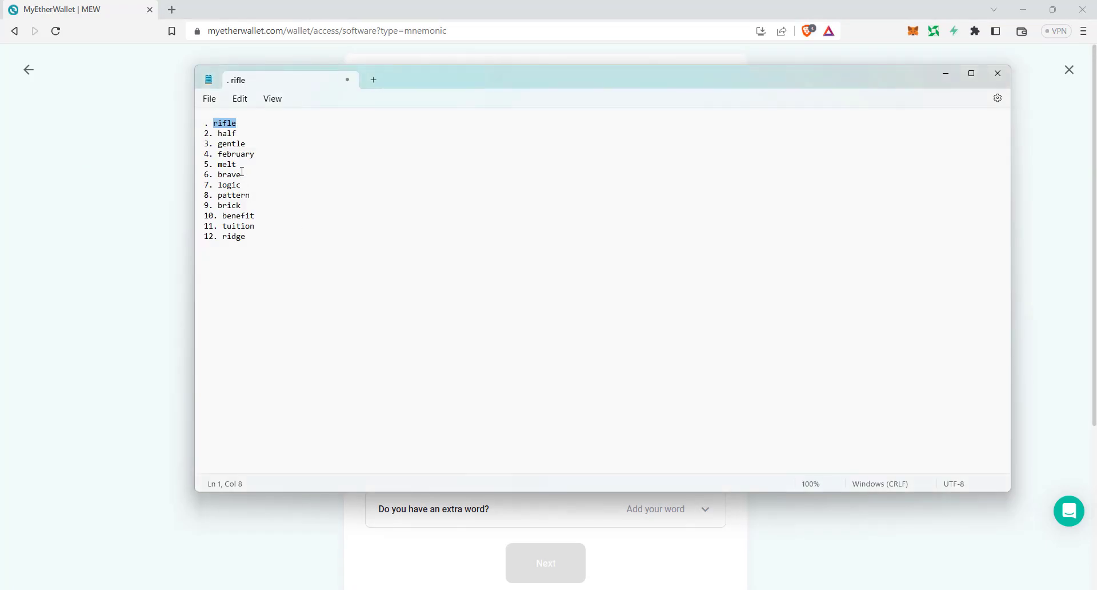
double_click(228, 134)
key("ctrl+c")
key("alt+Tab")
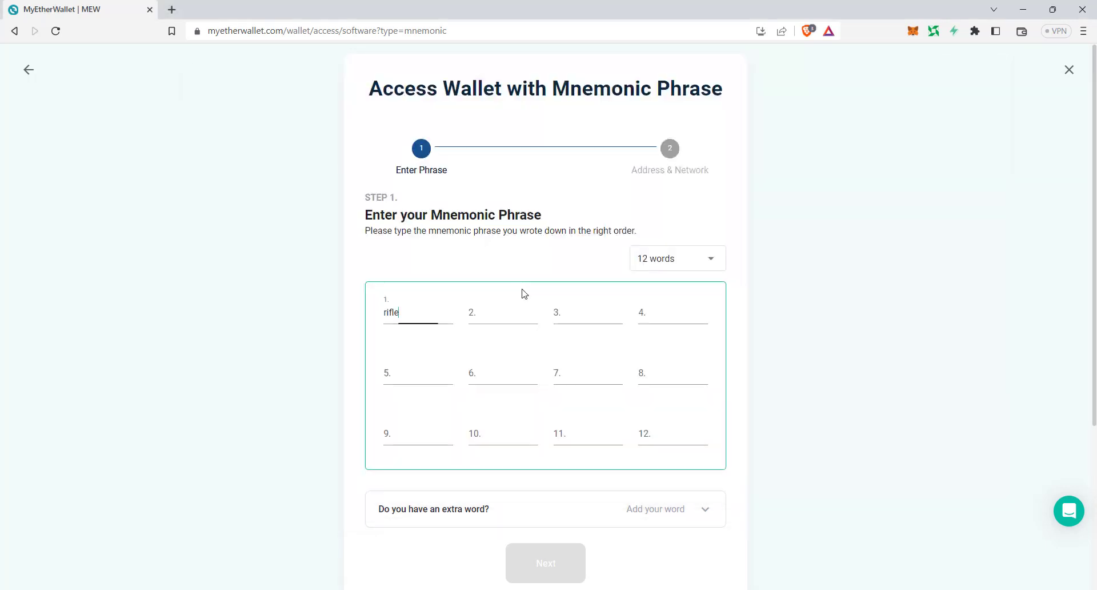
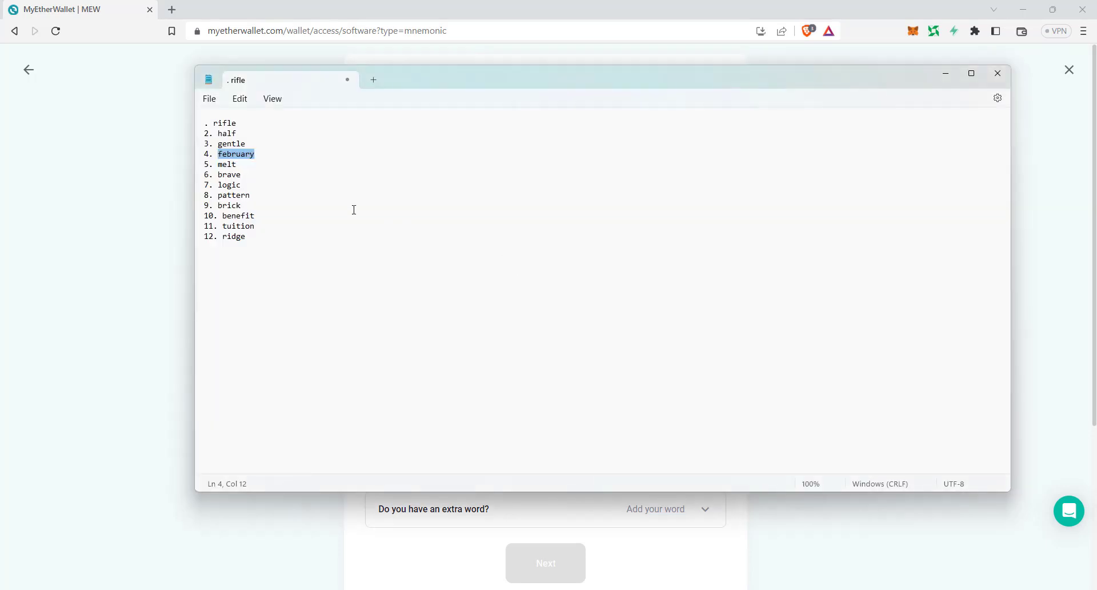
Copy recovery words five through eight from Notepad into their MyEtherWallet phrase slots
double_click(227, 165)
key("ctrl+c")
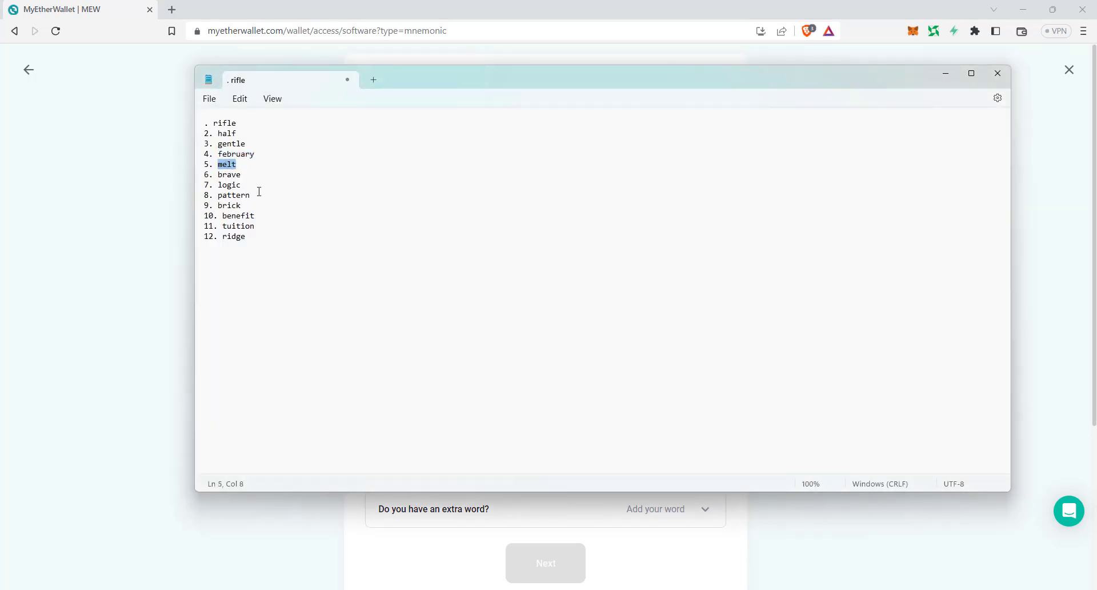
key("alt+Tab")
left_click(424, 371)
key("ctrl+v")
key("alt+Tab")
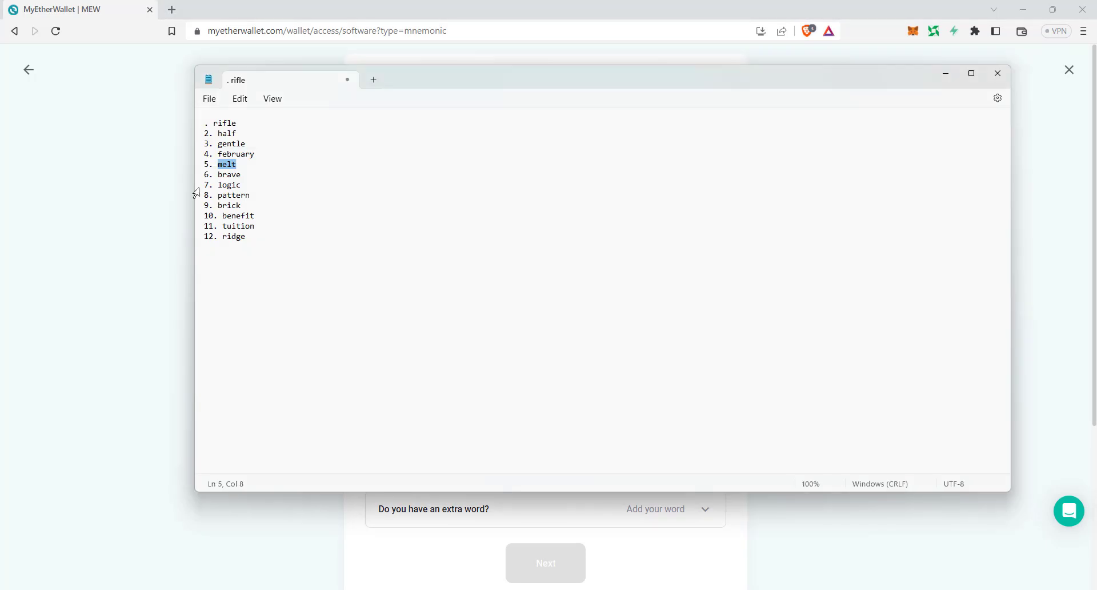
double_click(225, 174)
key("ctrl+c")
key("alt+Tab")
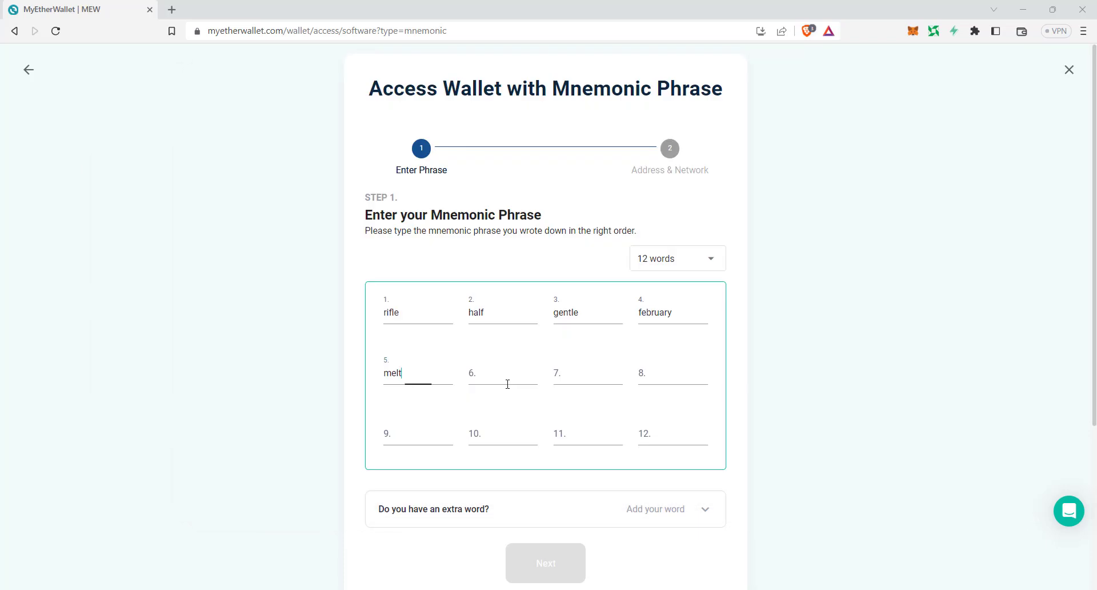
left_click(519, 372)
key("ctrl+v")
key("alt+Tab")
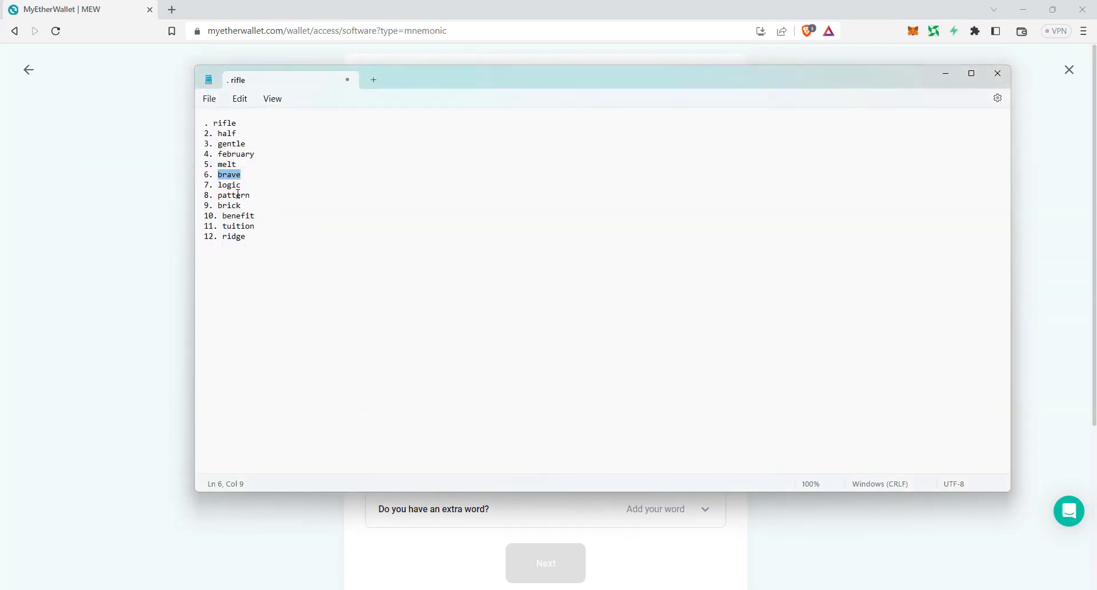
double_click(229, 184)
key("ctrl+c")
key("alt+Tab")
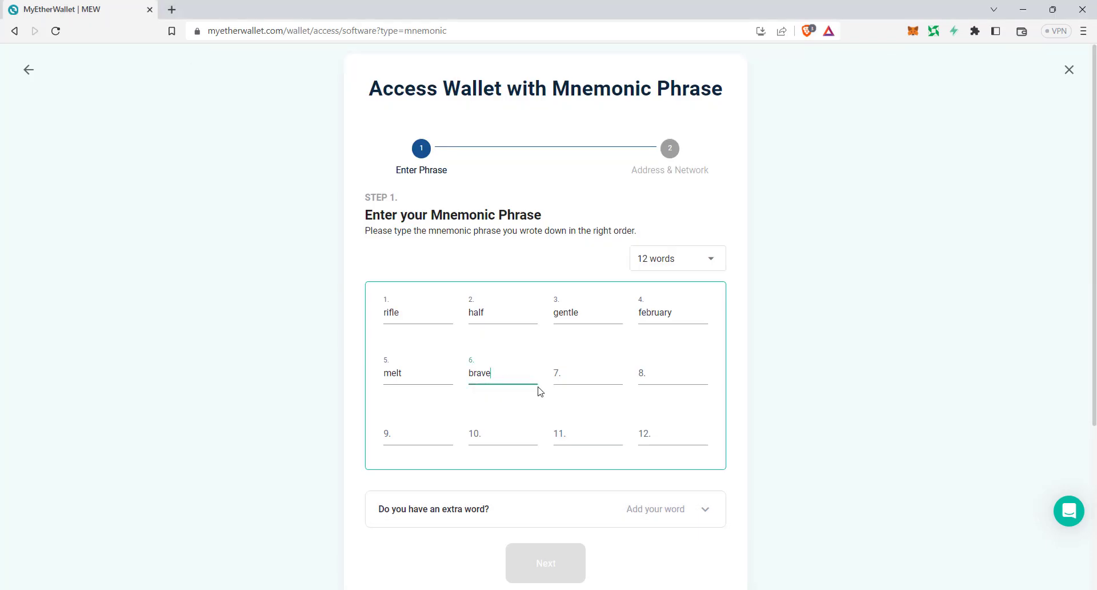
left_click(564, 376)
key("ctrl+v")
key("alt+Tab")
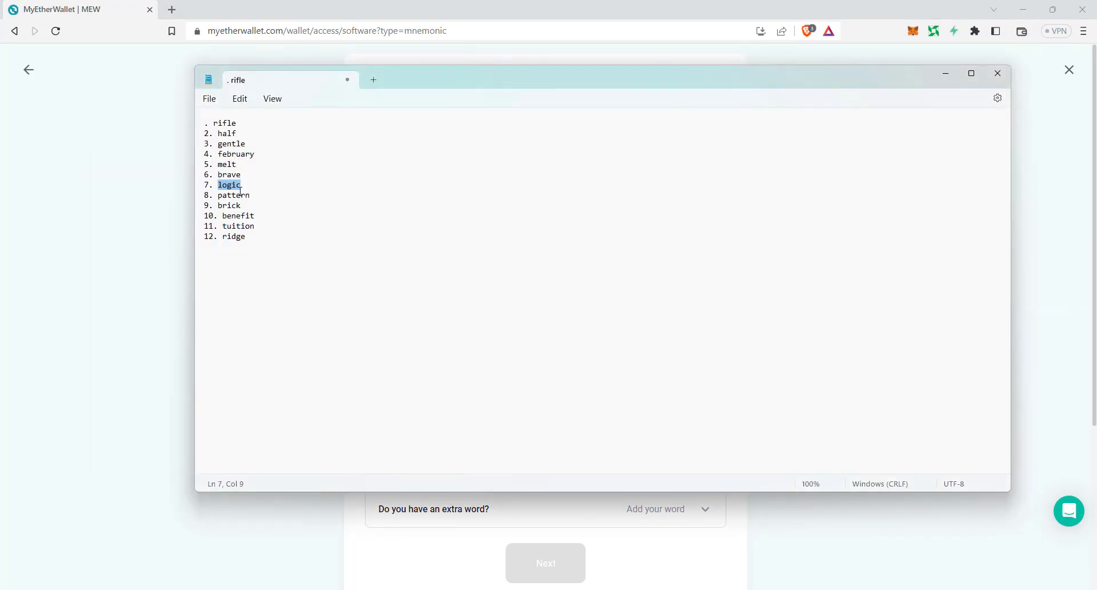
double_click(240, 192)
key("alt+Tab")
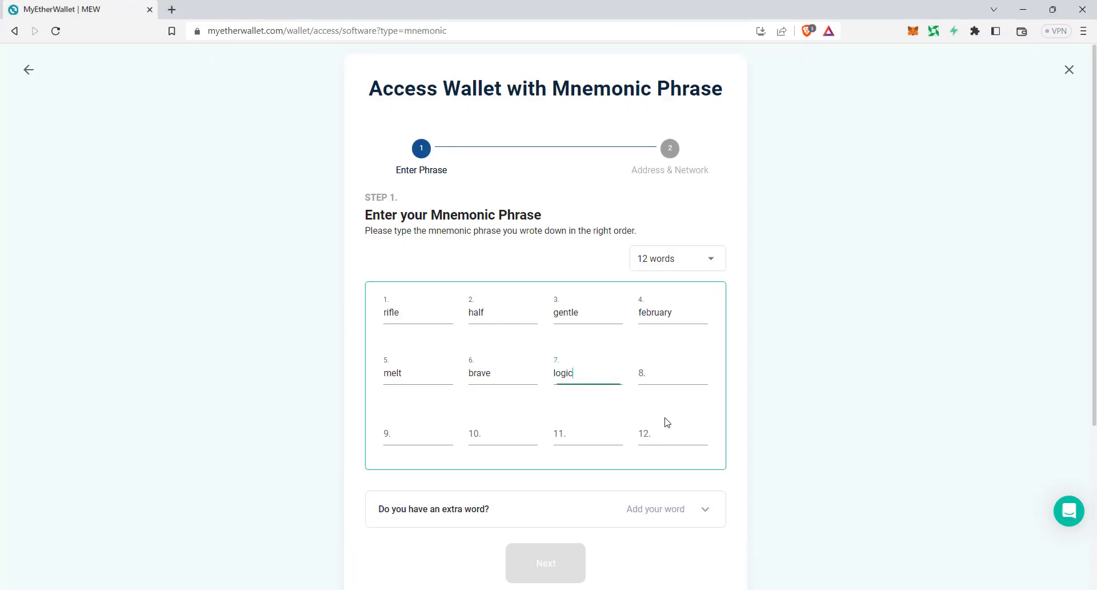
left_click(658, 379)
key("alt+Tab")
Copy recovery words nine through twelve from Notepad into the remaining phrase slots
double_click(234, 207)
key("ctrl+c")
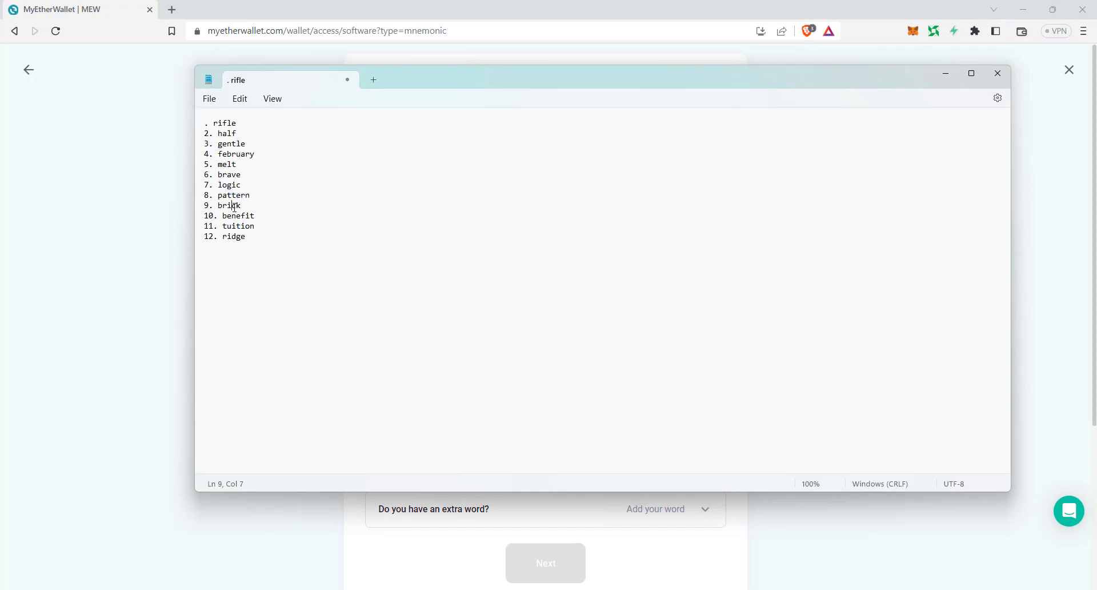
key("alt+Tab")
left_click(420, 431)
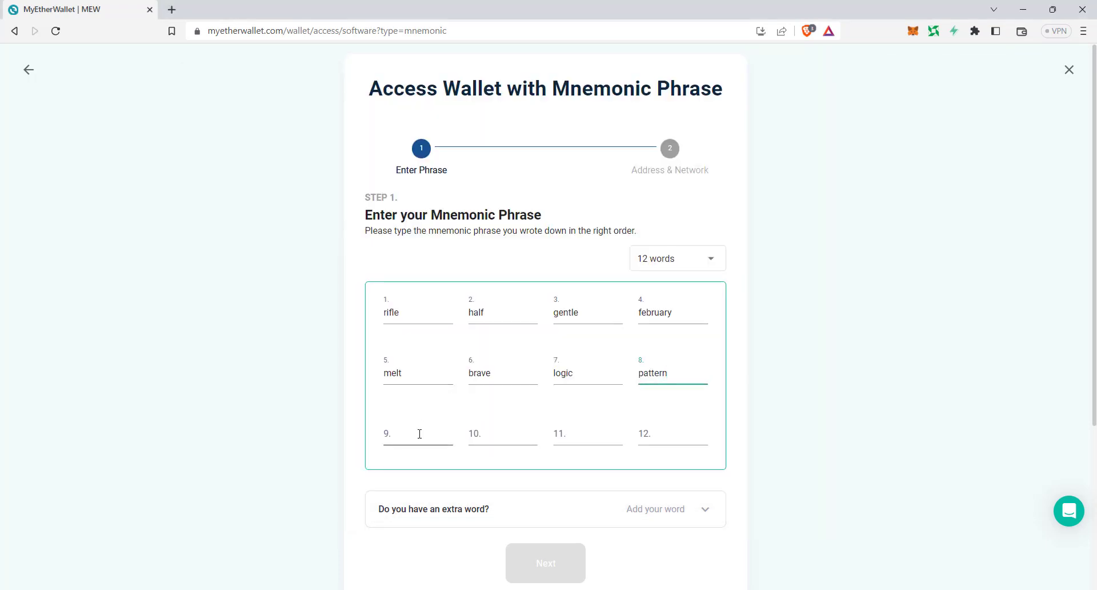
key("ctrl+v")
key("alt+Tab")
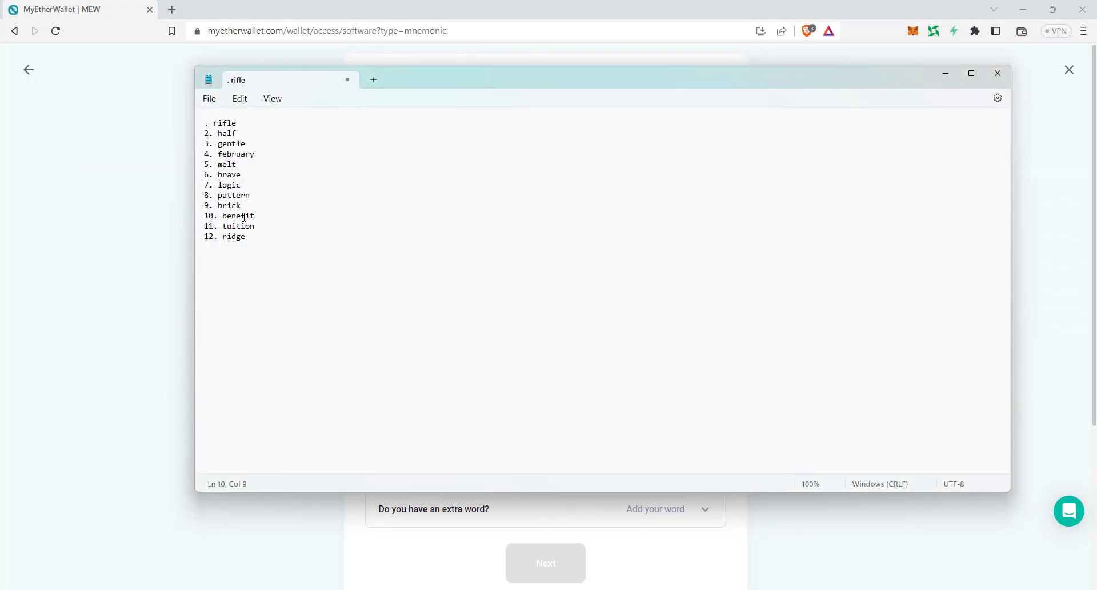
double_click(239, 216)
key("ctrl+c")
key("alt+Tab")
left_click(477, 439)
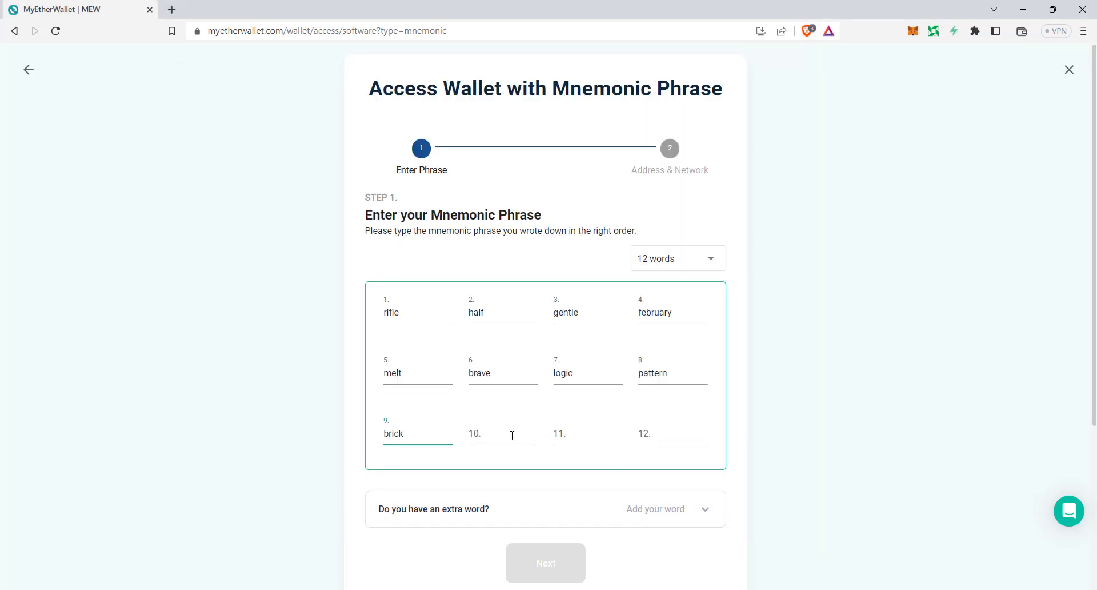
key("ctrl+v")
key("alt+Tab")
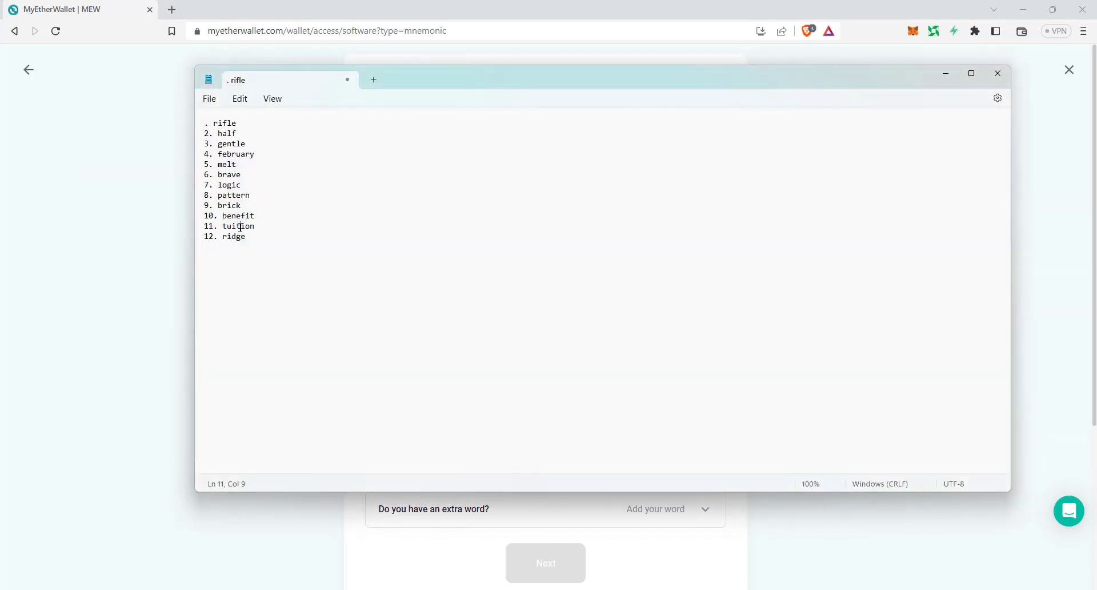
double_click(239, 225)
key("ctrl+c")
key("alt+Tab")
left_click(575, 431)
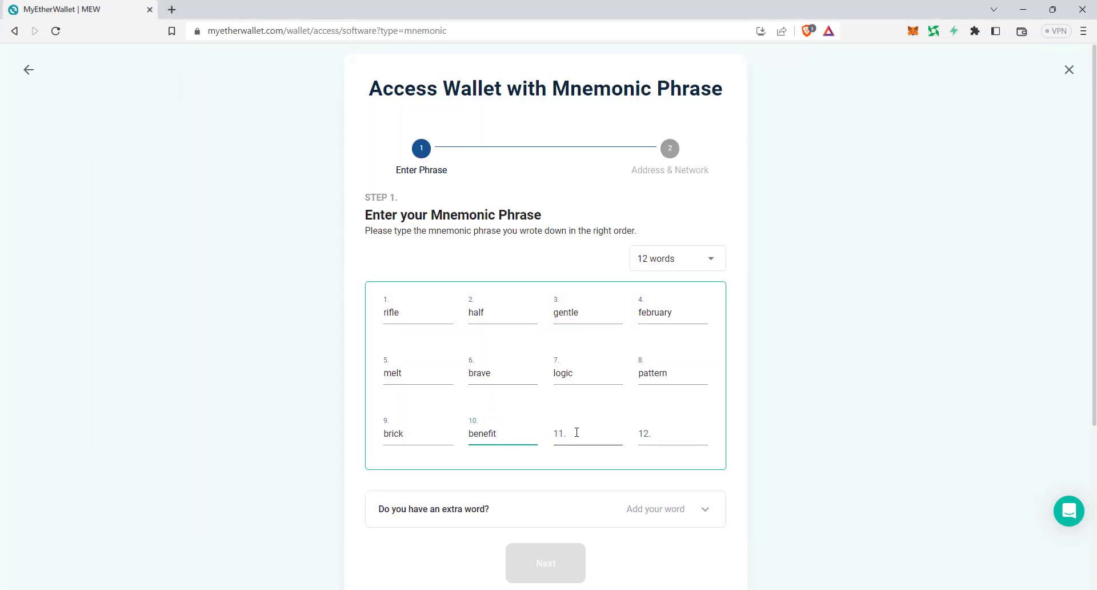
key("ctrl+v")
key("alt+Tab")
double_click(234, 236)
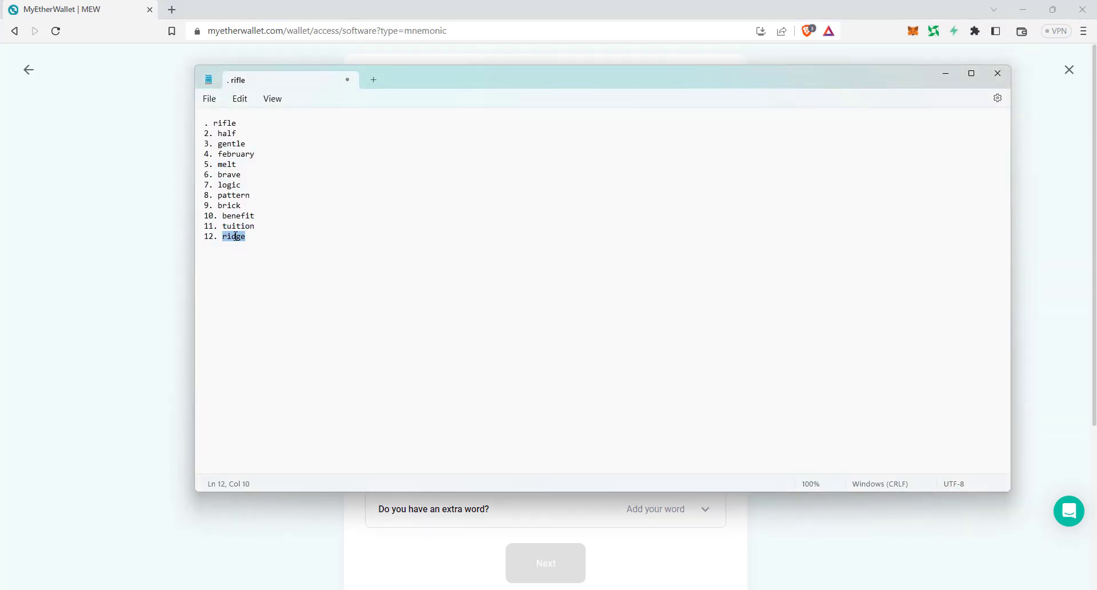
key("ctrl+c")
key("alt+Tab")
left_click(675, 434)
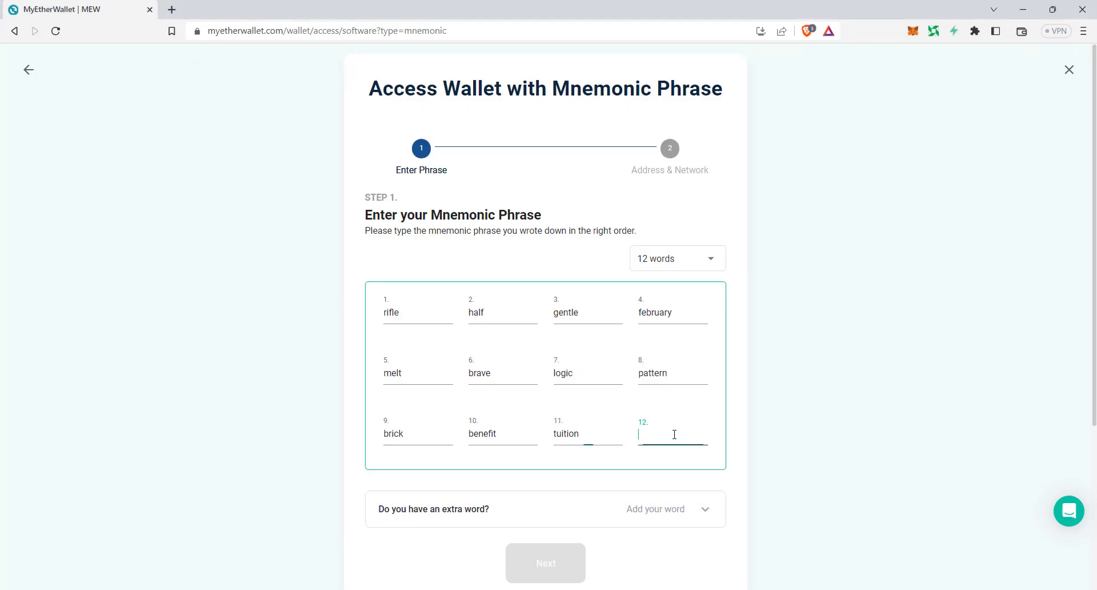
key("ctrl+v")
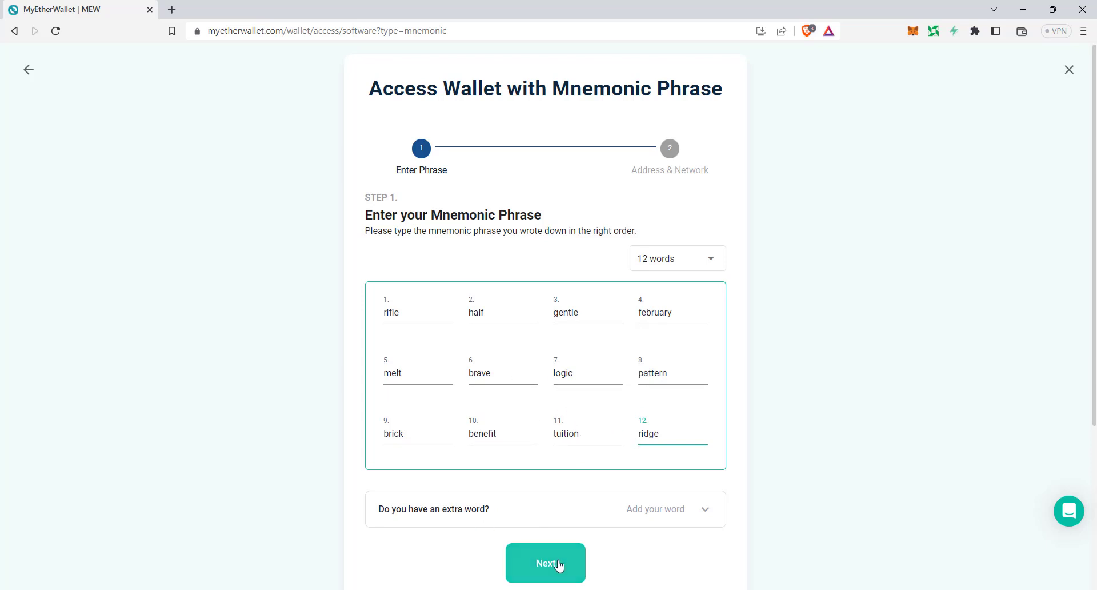
scroll(423, 506, "down", 1)
Enter the optional extra word, continue to the address list, and dismiss the save-password popup
scroll(402, 496, "down", 1)
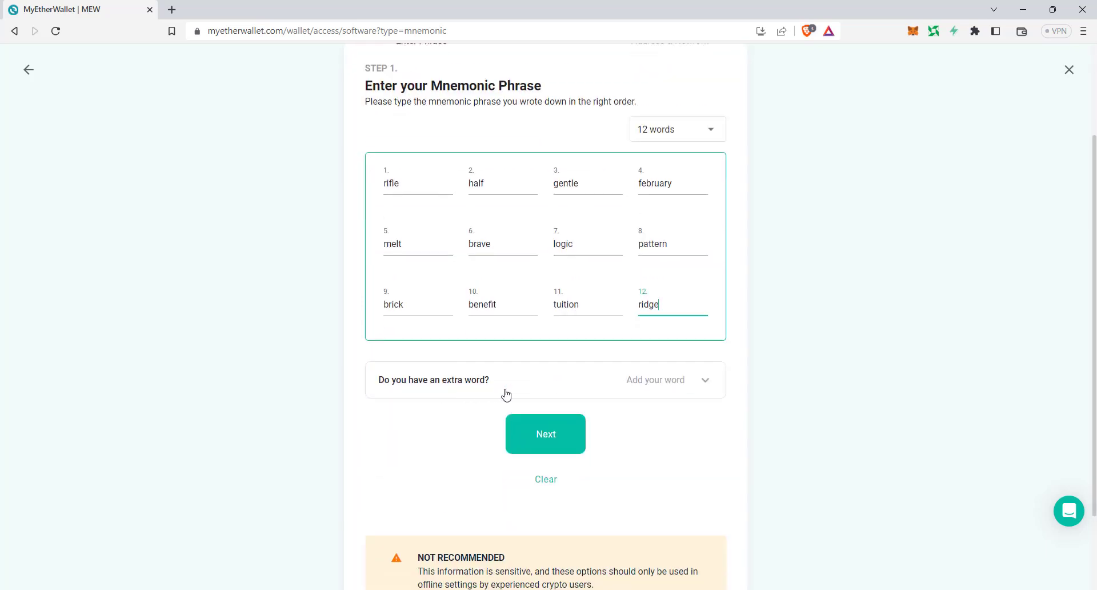
left_click(645, 388)
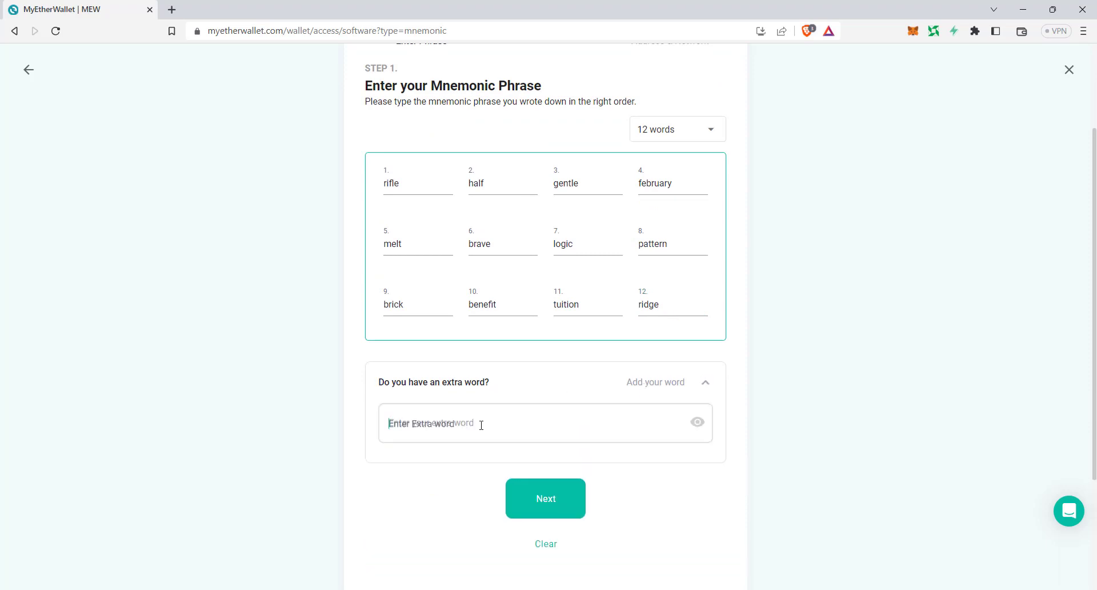
left_click(481, 424)
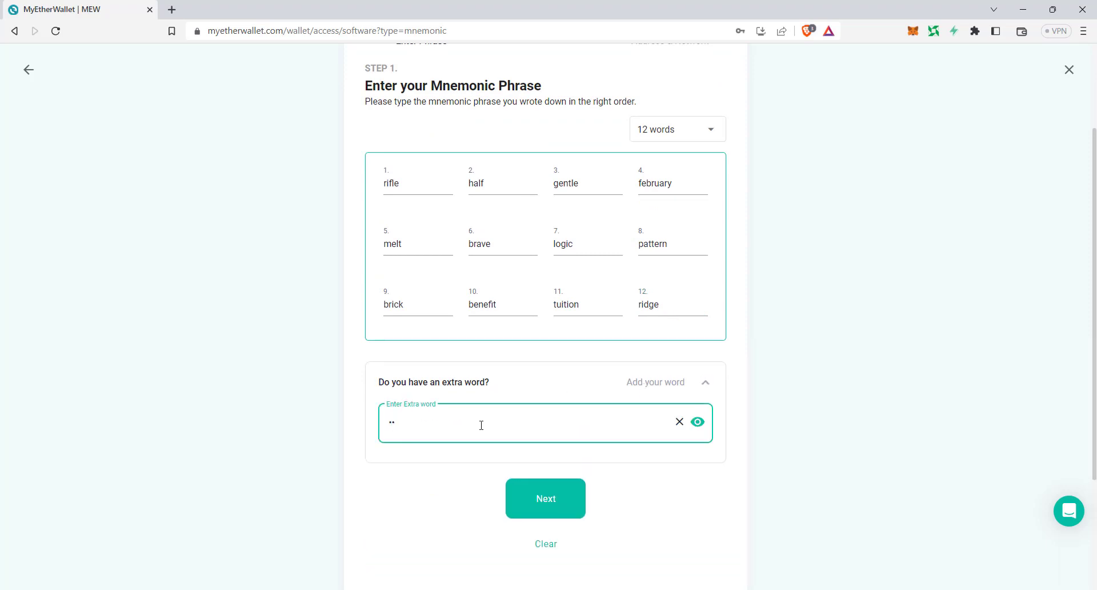
left_click(550, 506)
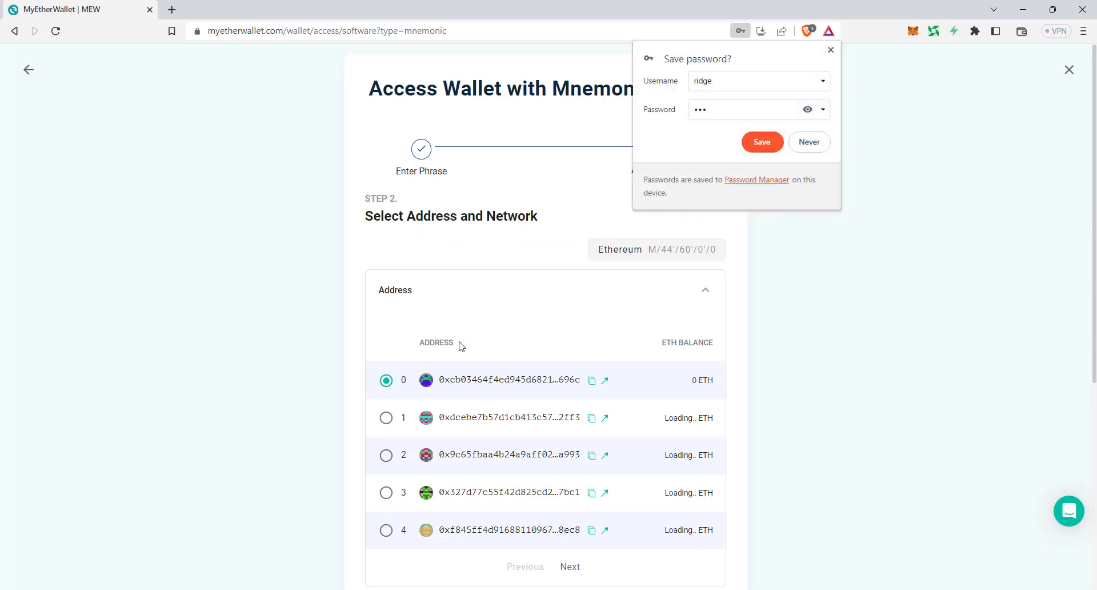
left_click(830, 51)
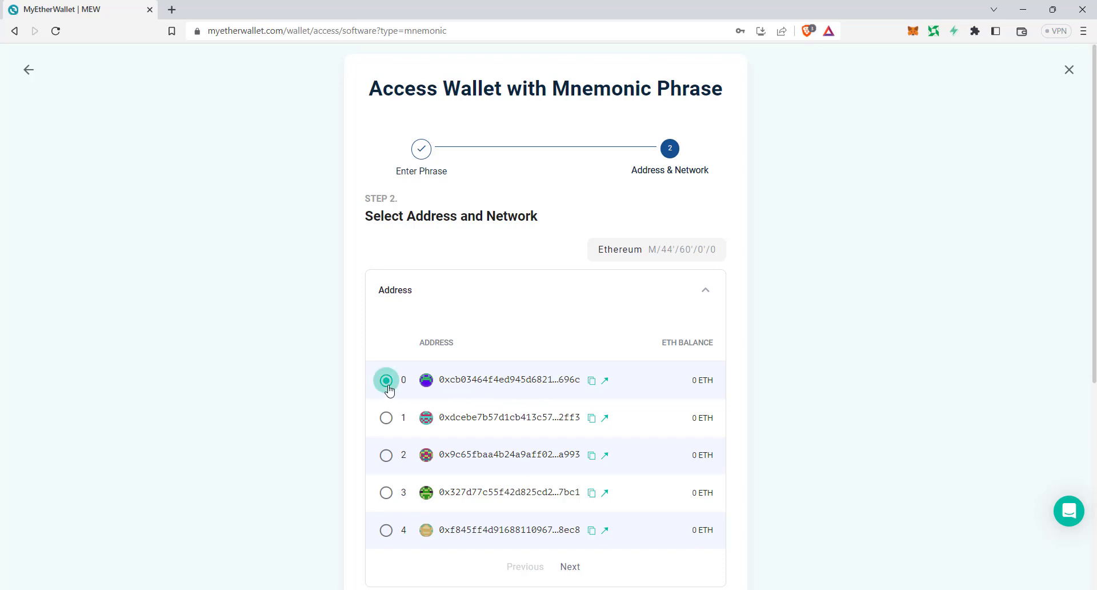
Select derived address number 2 and copy it to the clipboard
left_click(389, 459)
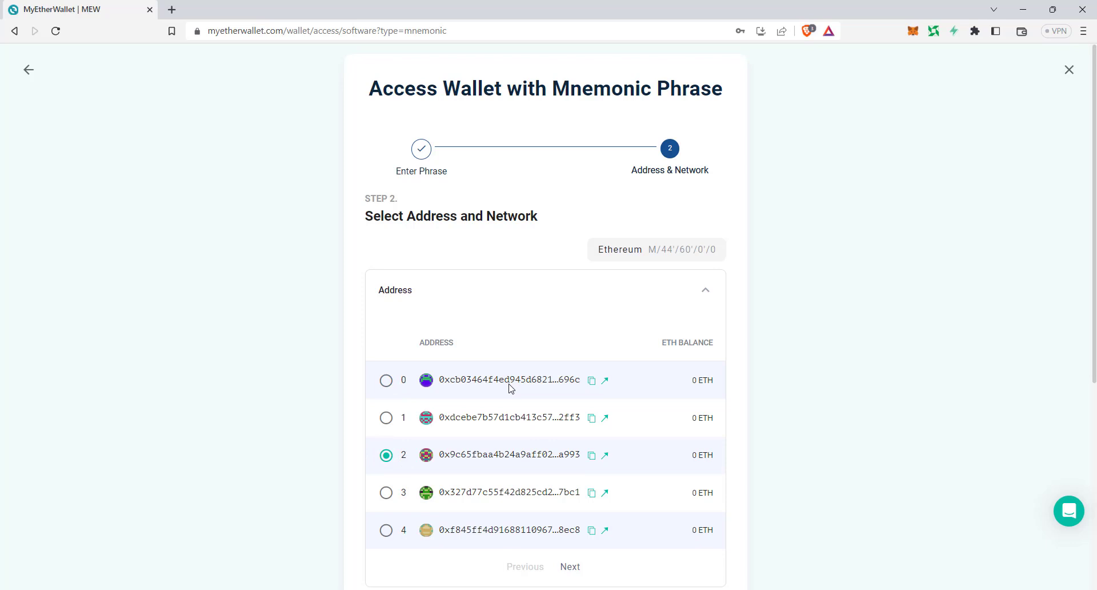
left_click(592, 455)
scroll(484, 414, "down", 2)
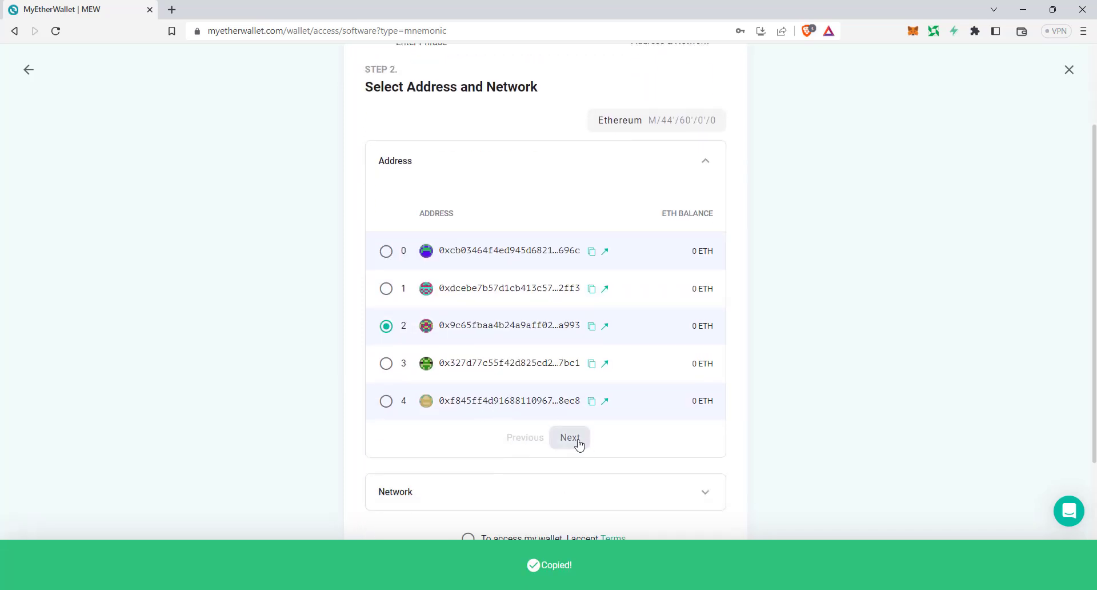
Review the network list, accept the terms, and access the wallet for address 2
left_click(444, 499)
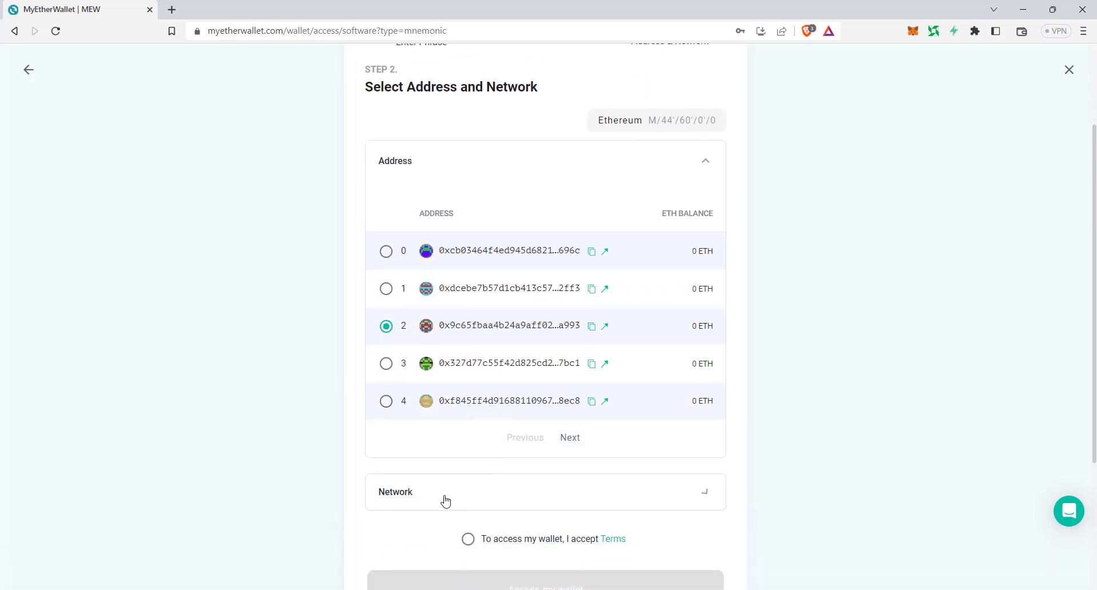
scroll(450, 491, "down", 1)
scroll(450, 491, "down", 2)
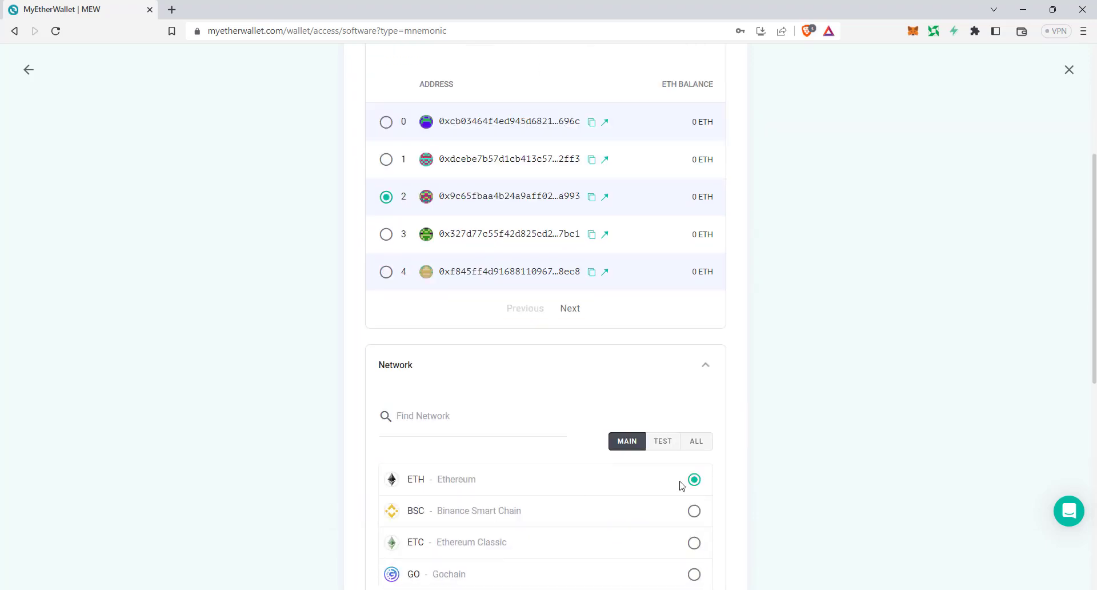
left_click(706, 366)
left_click(468, 410)
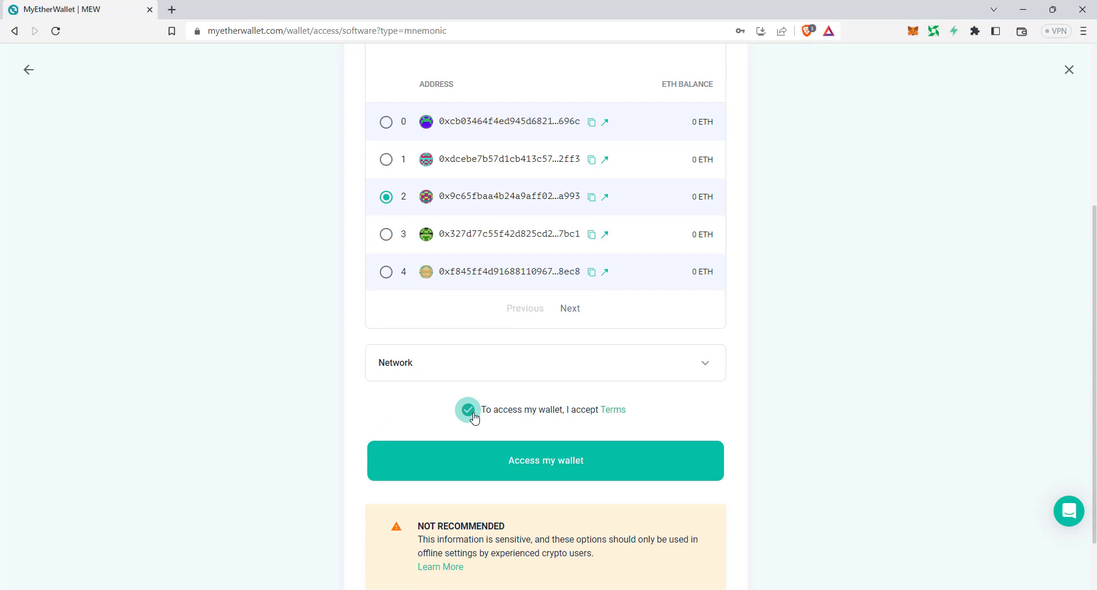
left_click(545, 470)
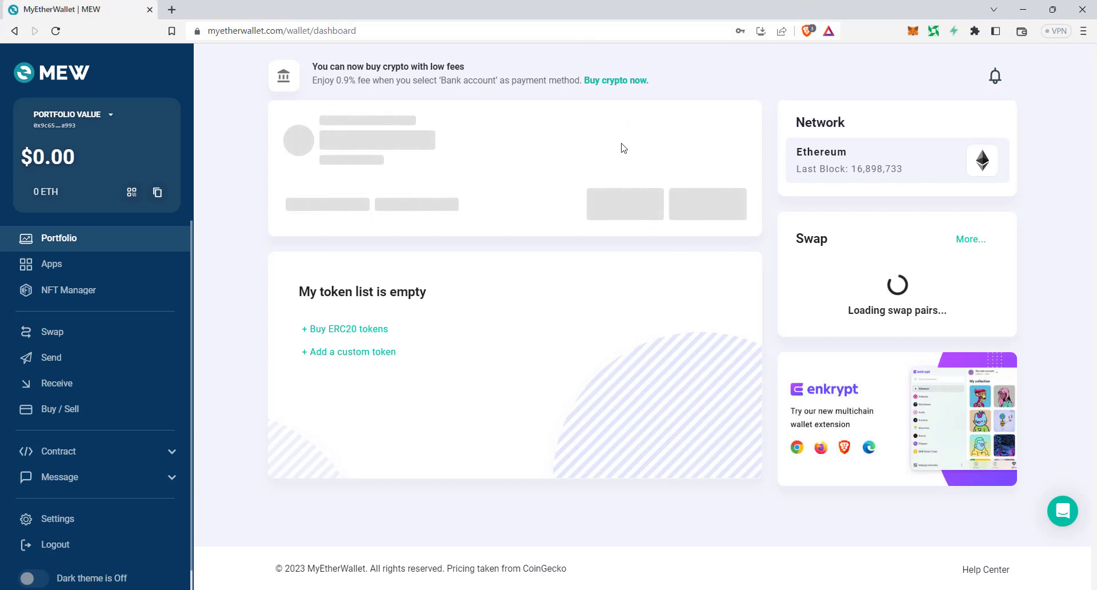
Paste the copied address on a blank line under the word list in Notepad, then minimize Notepad
key("alt+Tab")
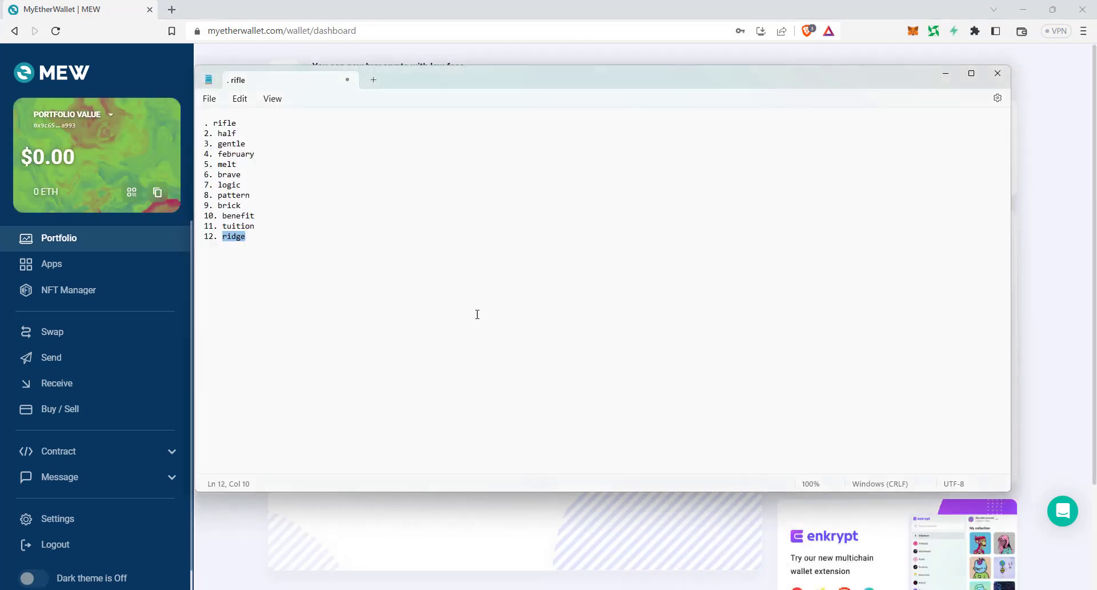
left_click(337, 243)
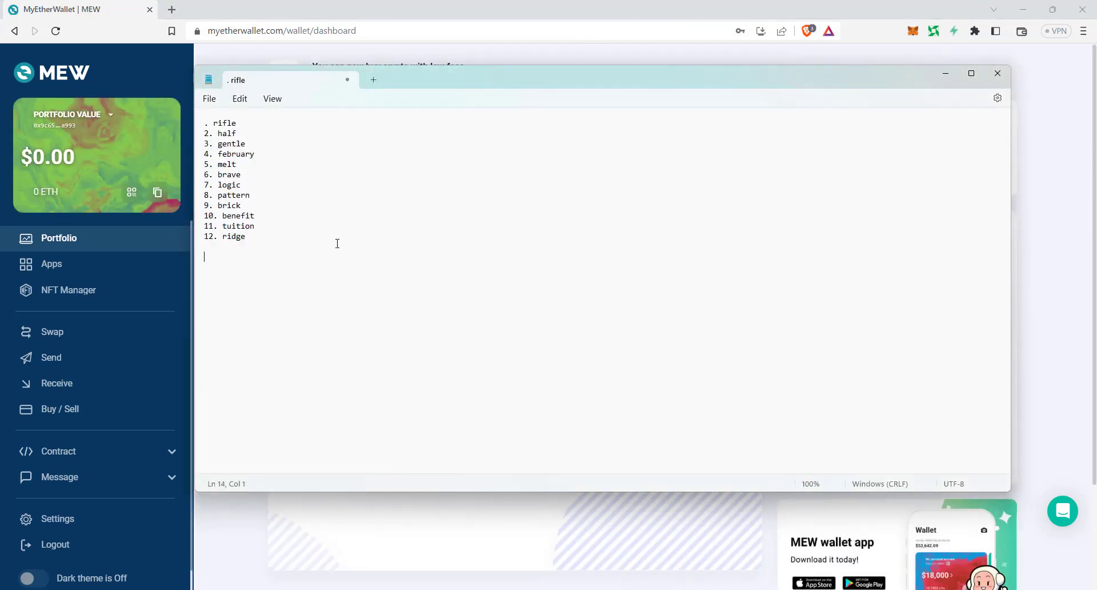
key("ctrl+v")
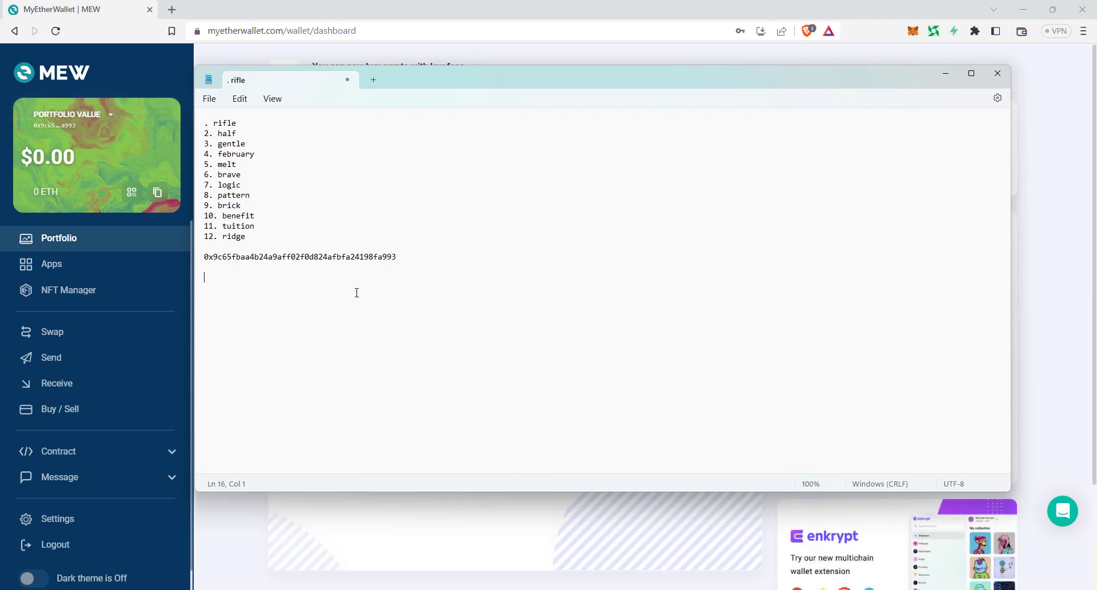
left_click(951, 80)
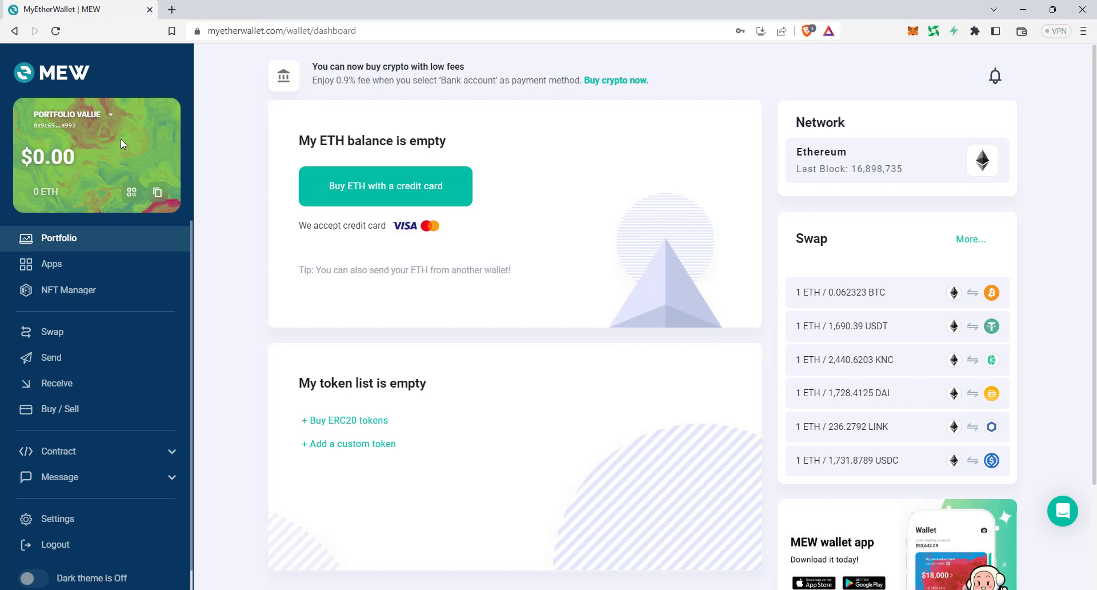
Open View paper wallet from the portfolio value menu and select the private key text
left_click(91, 119)
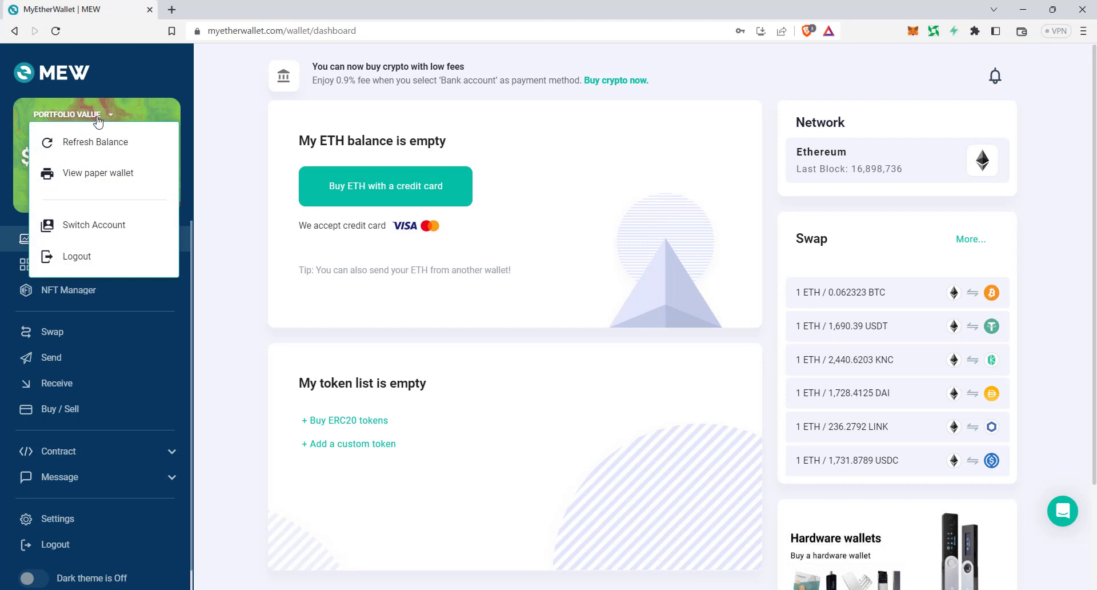
left_click(118, 181)
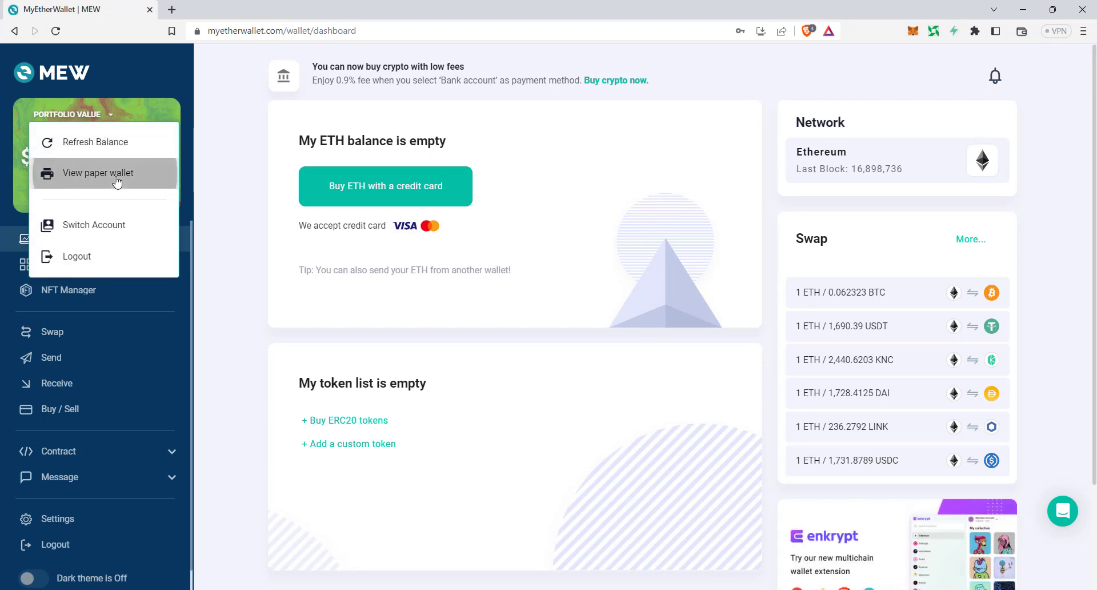
scroll(440, 260, "down", 3)
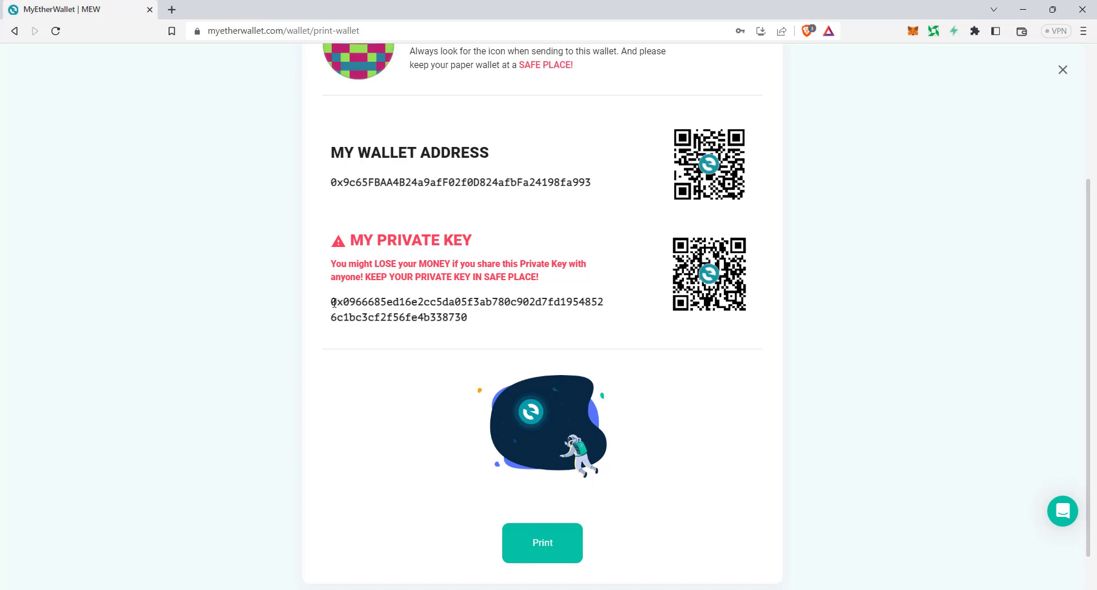
left_click_drag(334, 303, 464, 318)
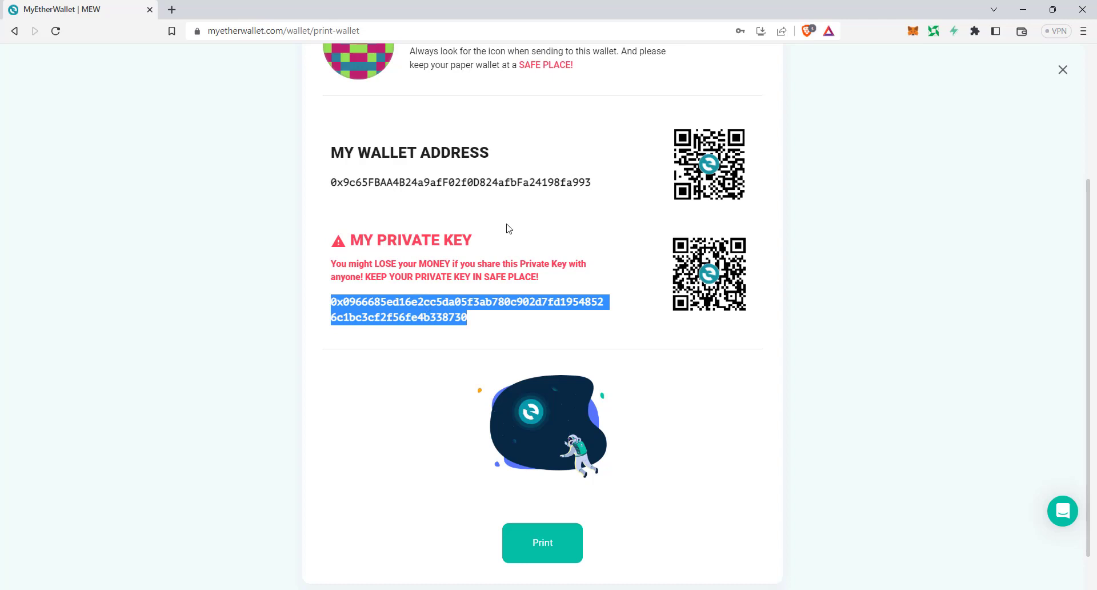
scroll(497, 246, "up", 2)
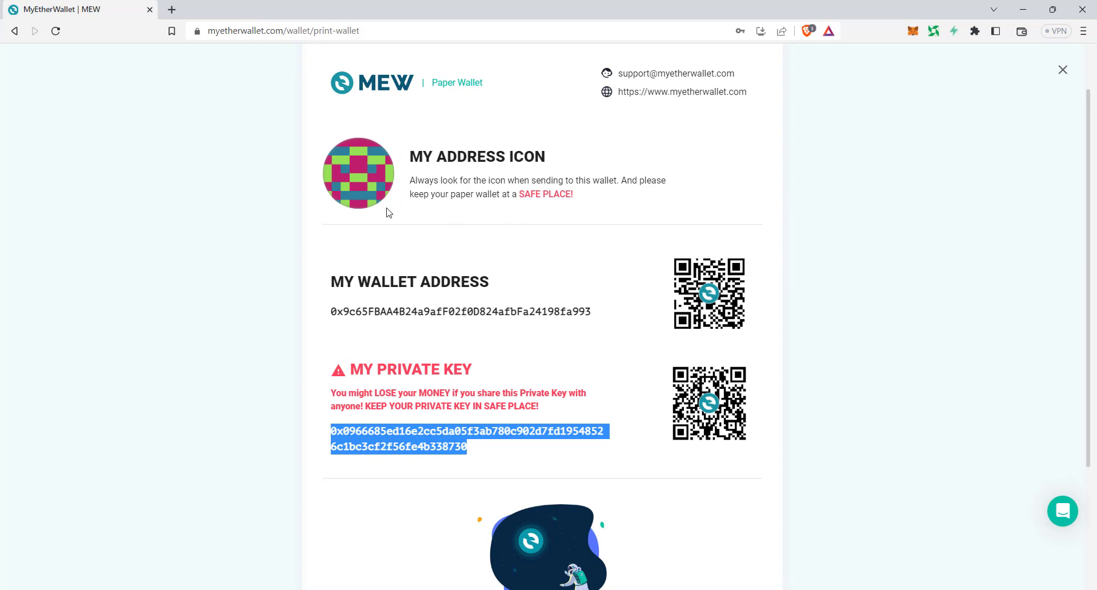
scroll(461, 260, "down", 1)
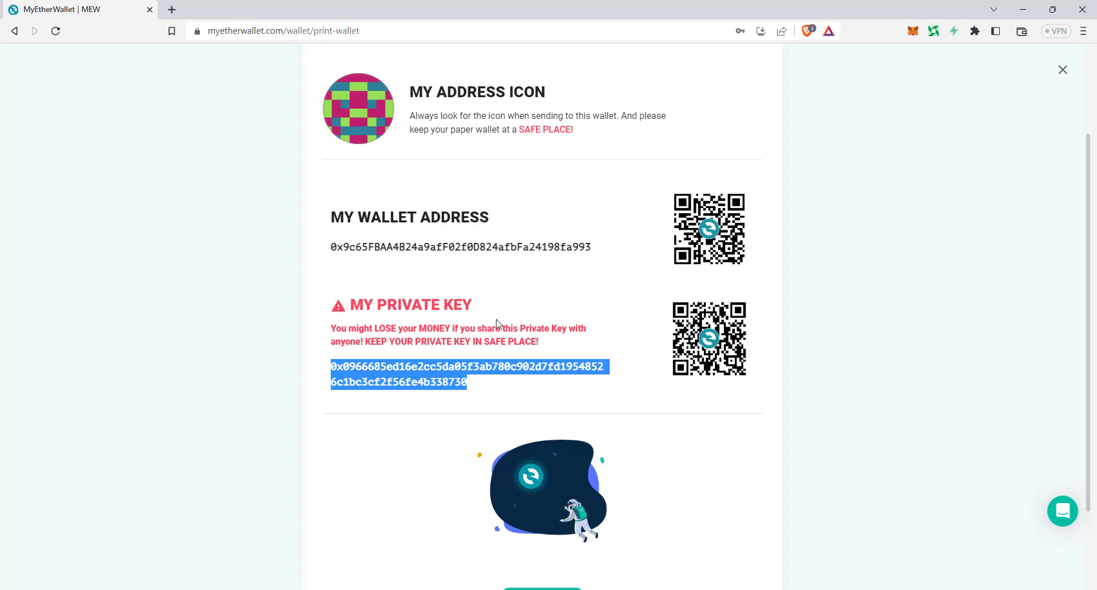
scroll(541, 331, "up", 2)
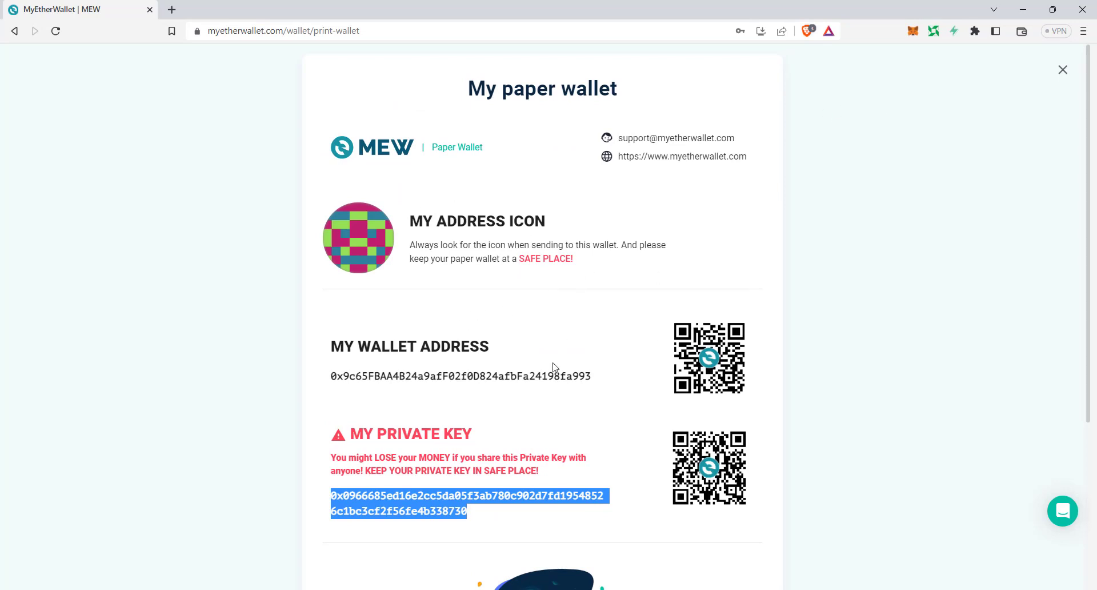
Copy the private key, close the paper wallet, and paste the key into Notepad below the address
right_click(418, 505)
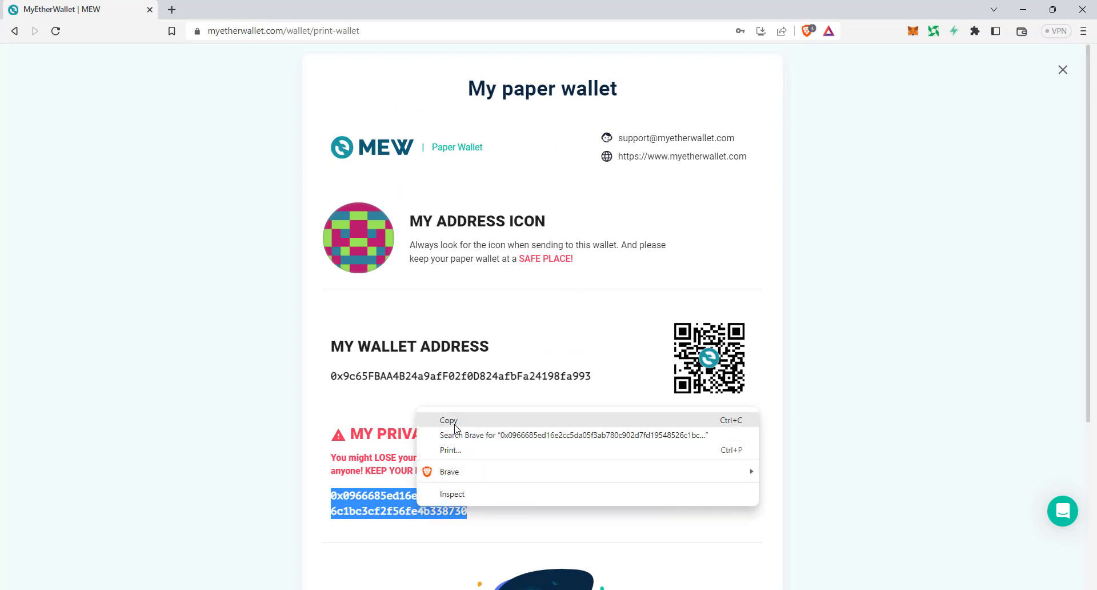
left_click(389, 419)
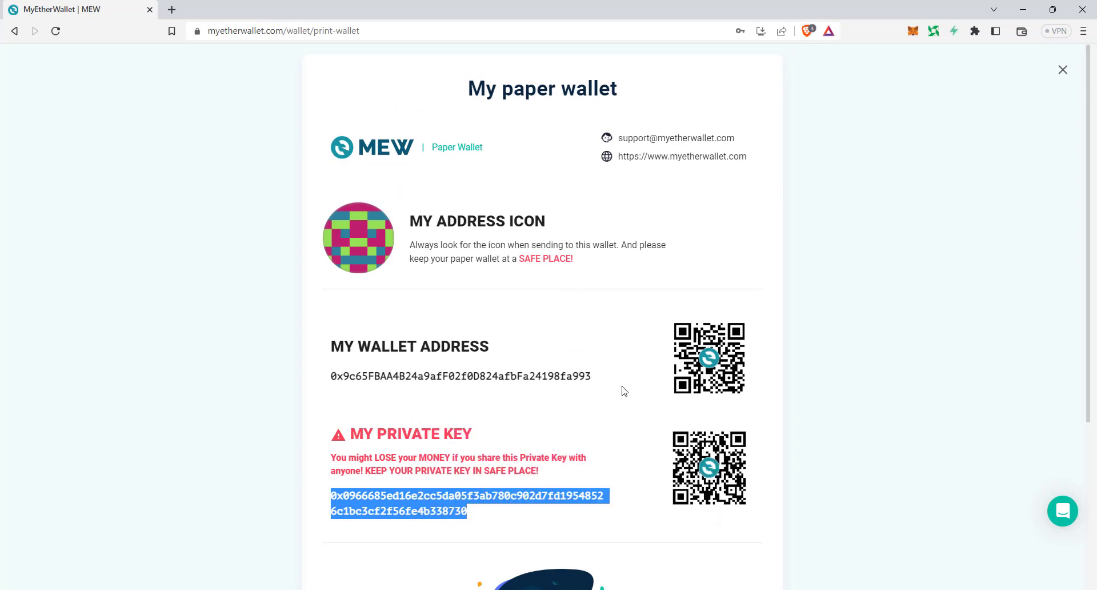
left_click(1063, 70)
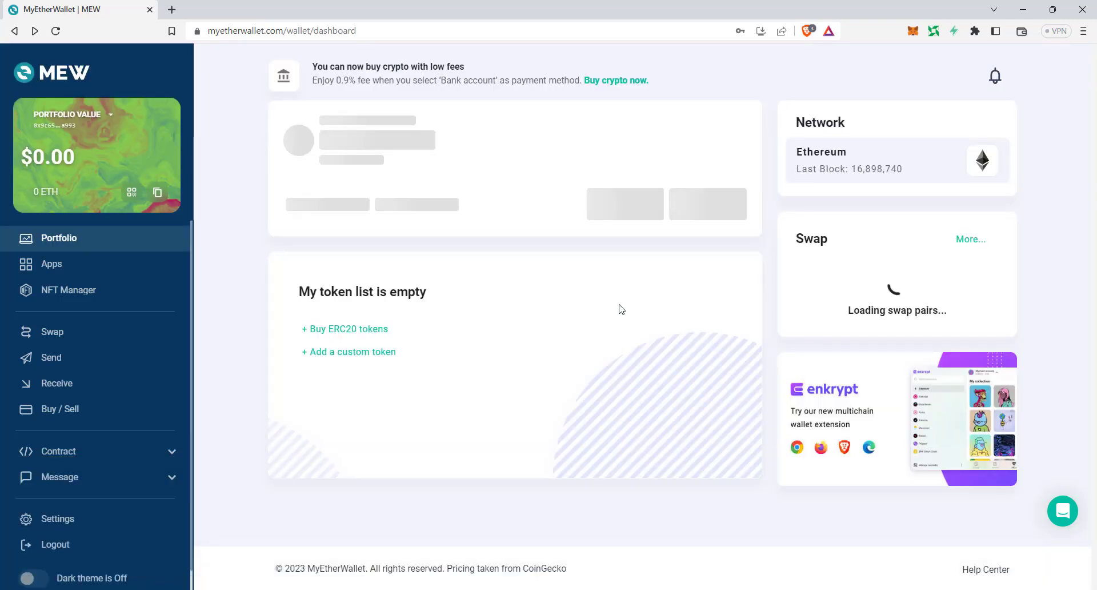
key("alt+Tab")
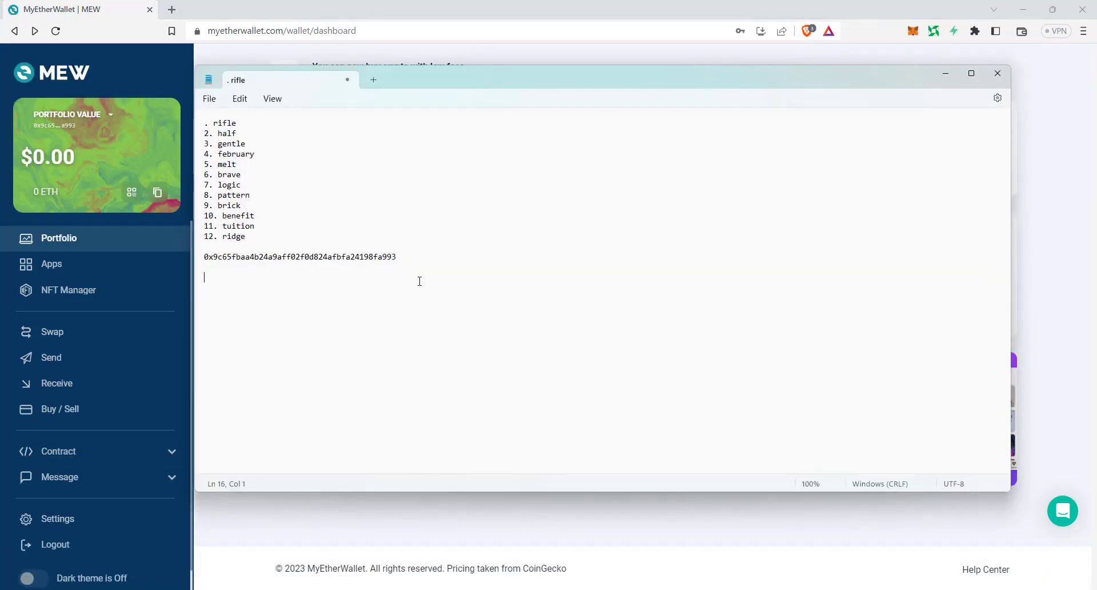
key("ctrl+v")
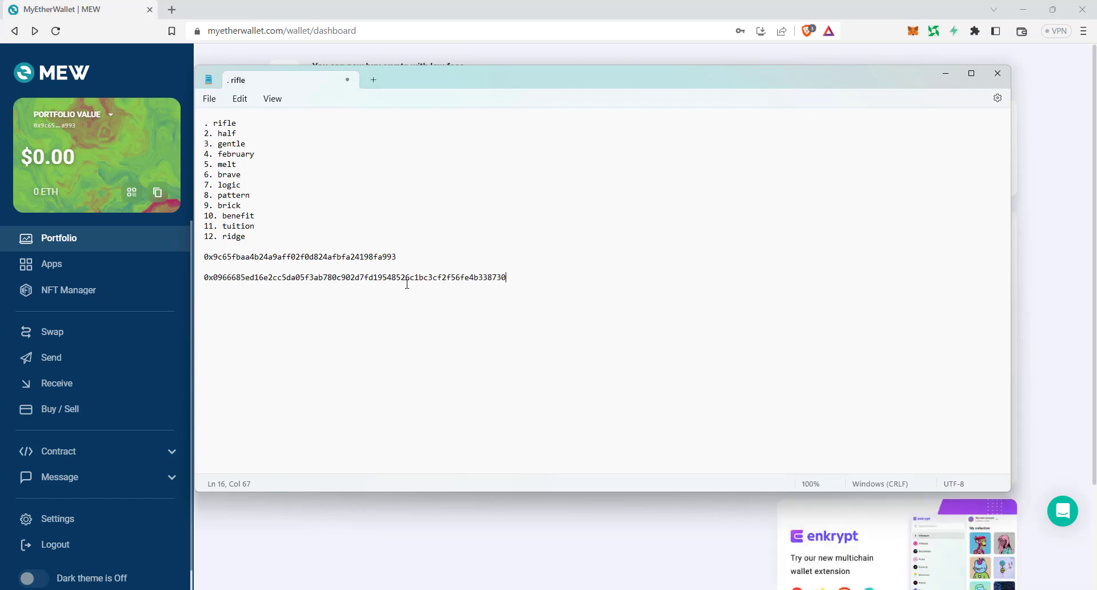
left_click(946, 74)
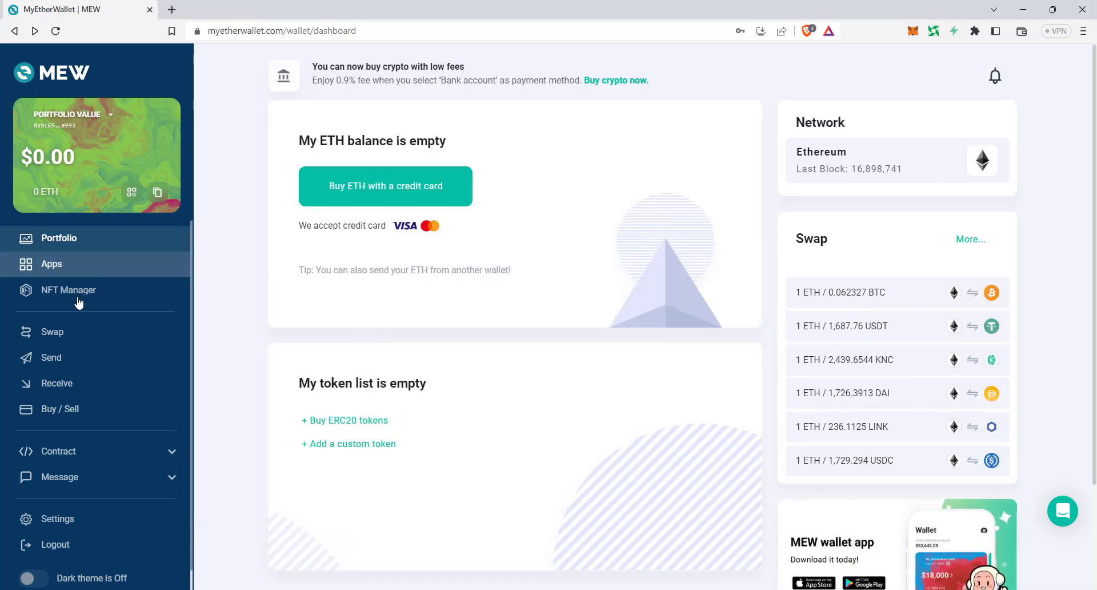
Log out via the sidebar's Logout button and confirm in the dialog
scroll(86, 313, "down", 1)
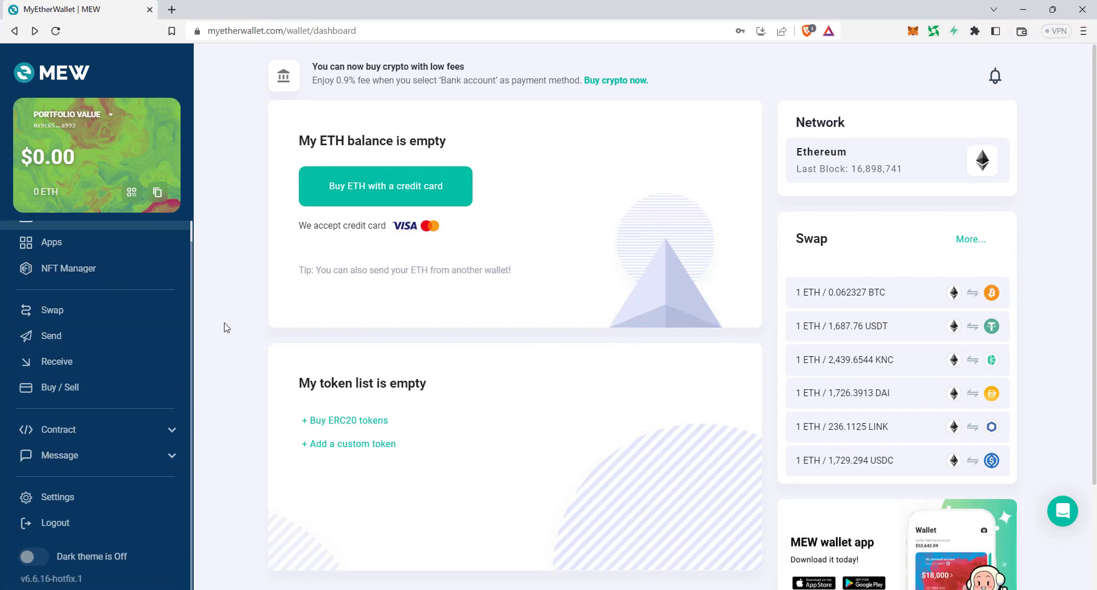
left_click(53, 522)
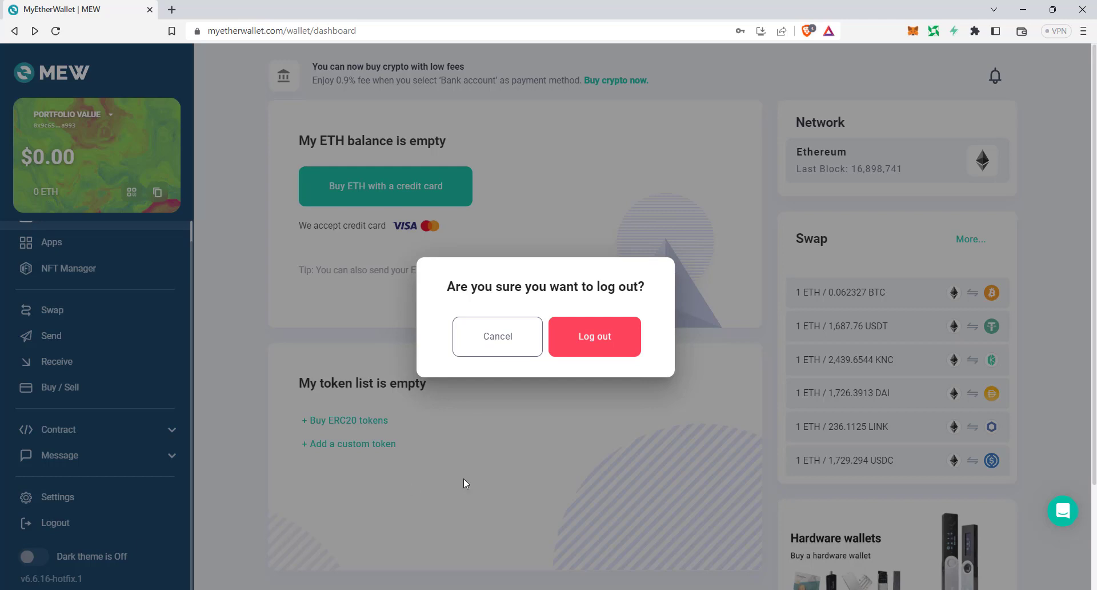
left_click(594, 337)
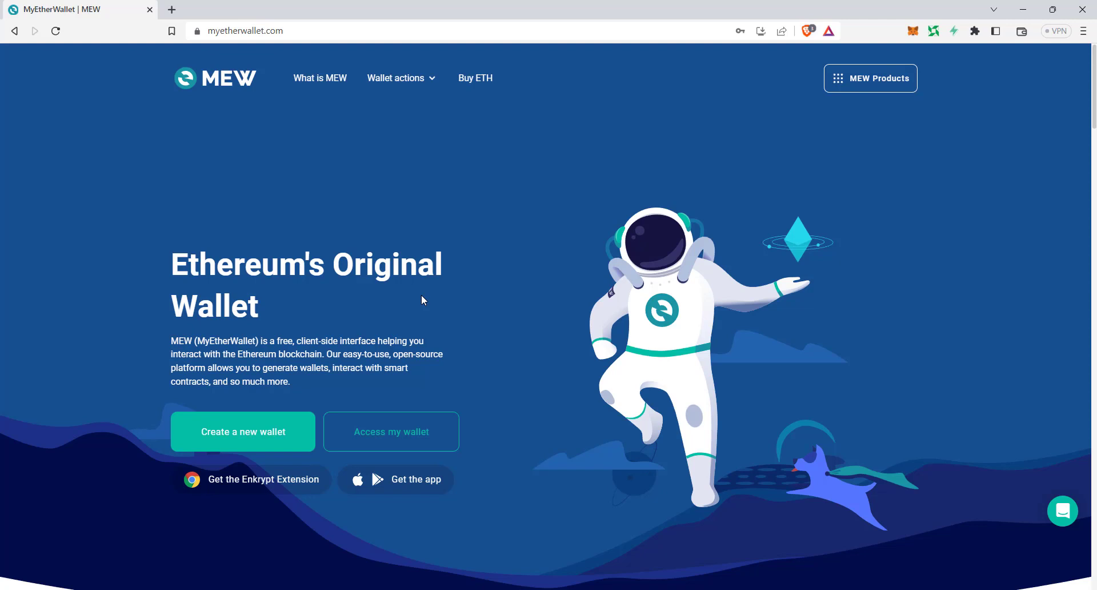
Choose Access my wallet, then Software, then Mnemonic Phrase to reach the empty 12-word form
left_click(385, 435)
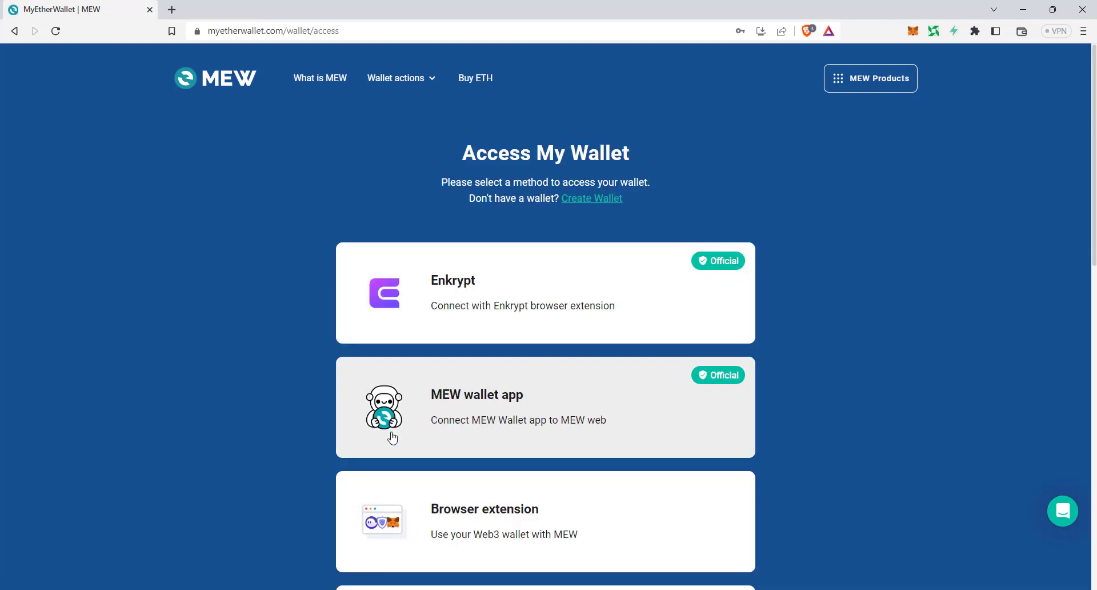
scroll(458, 386, "down", 7)
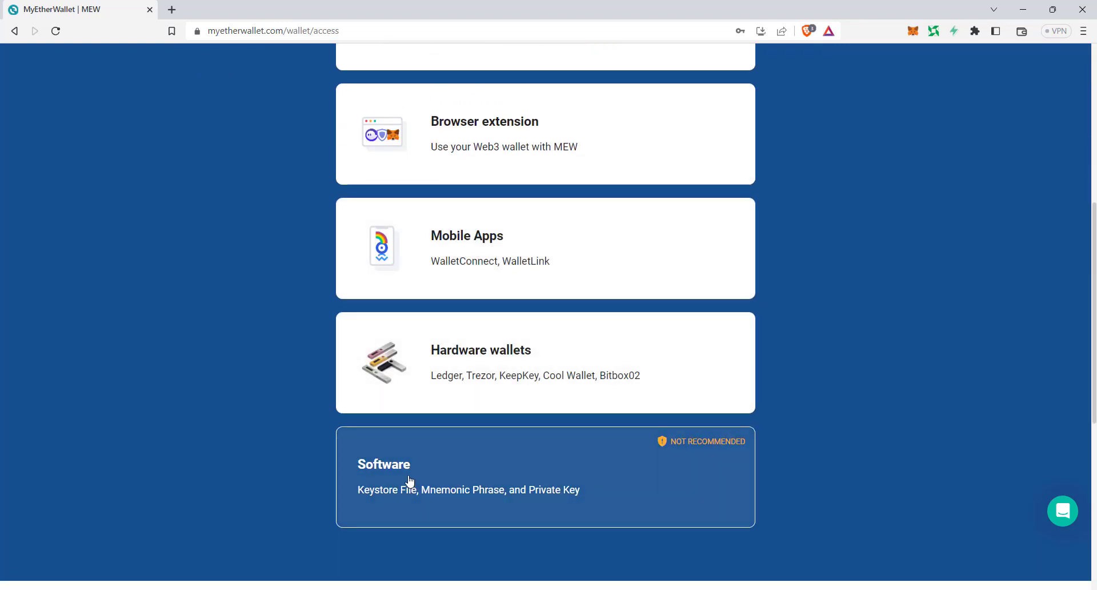
left_click(409, 481)
scroll(445, 434, "down", 1)
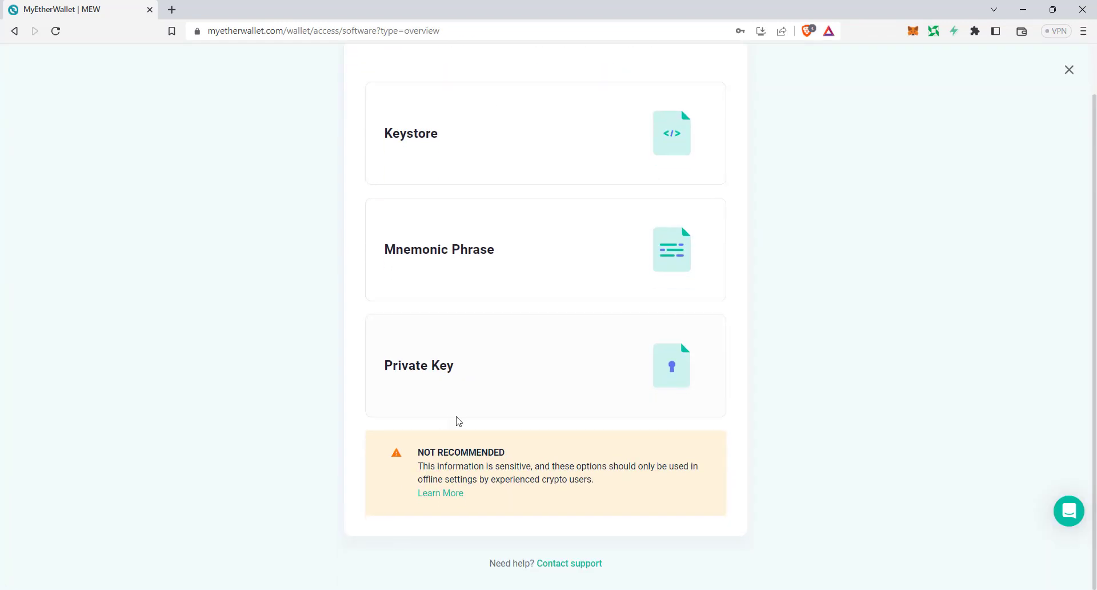
left_click(482, 262)
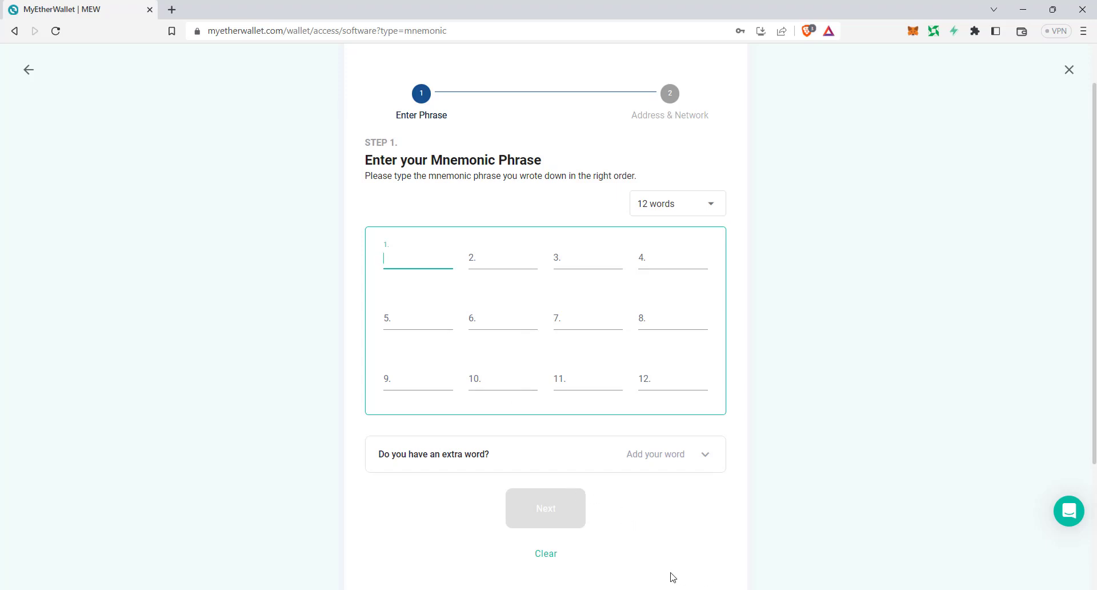
Copy mnemonic words 1–4 from the notes into the first four phrase fields
key("alt+Tab")
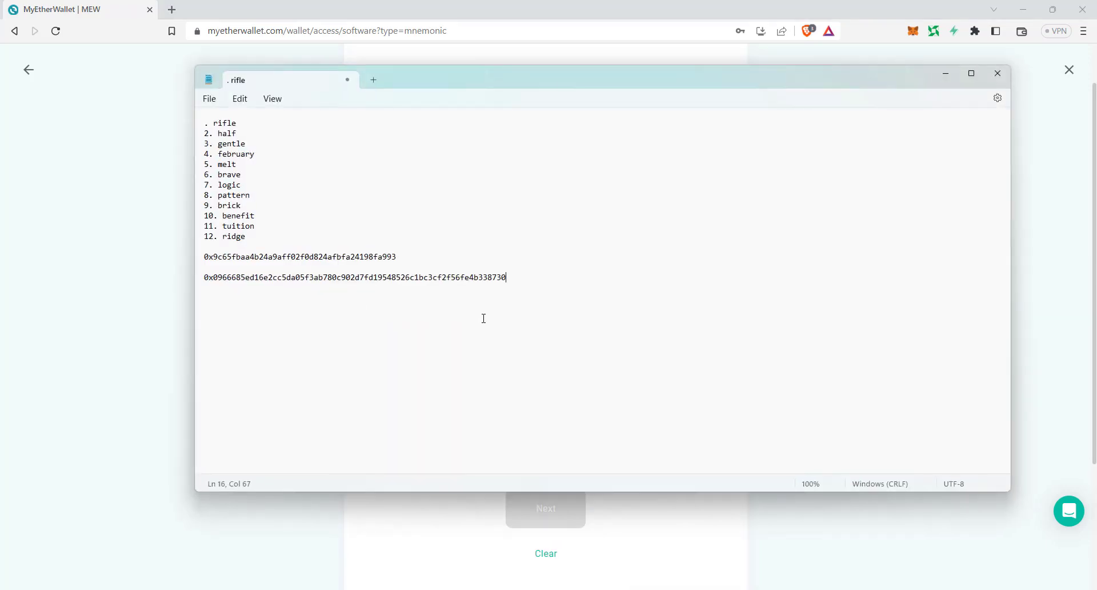
double_click(225, 127)
key("alt+Tab")
left_click(426, 275)
key("ctrl+v")
key("alt+Tab")
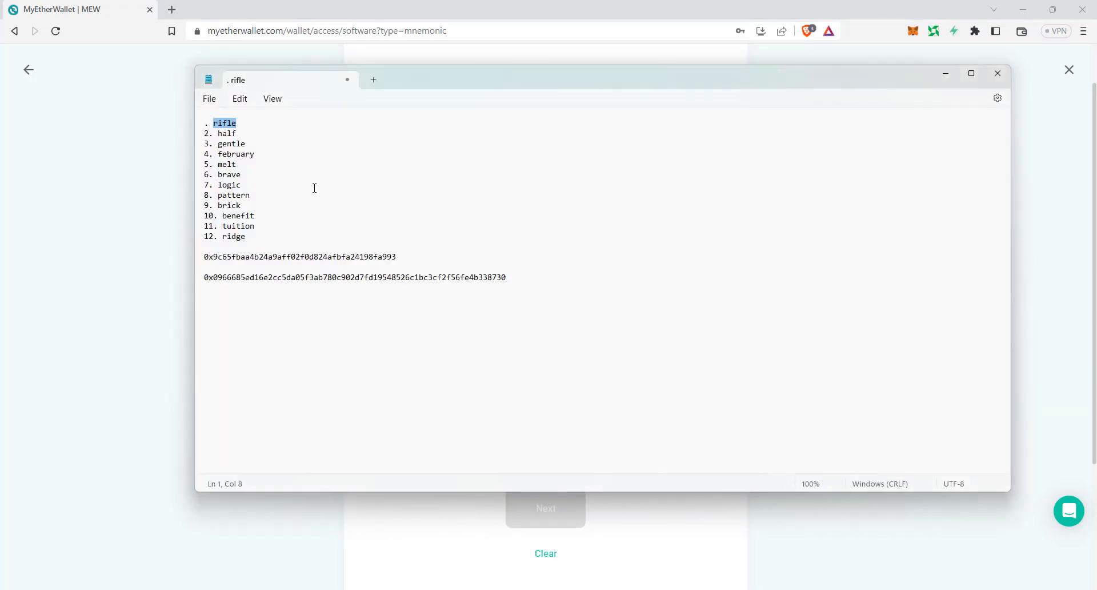
double_click(227, 134)
key("ctrl+c")
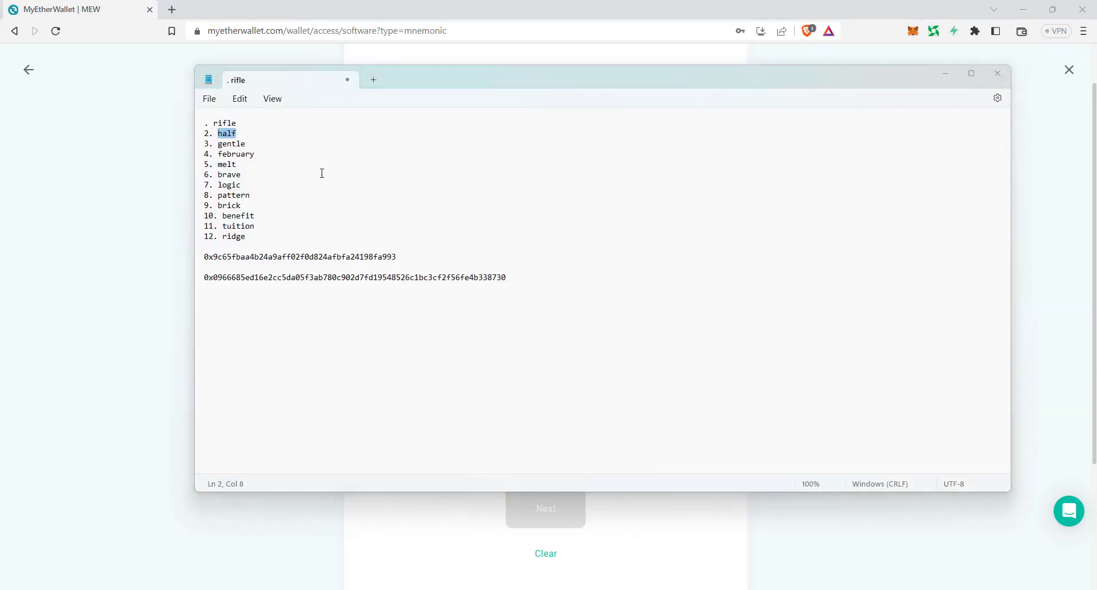
key("alt+Tab")
left_click(493, 257)
key("ctrl+v")
key("alt+Tab")
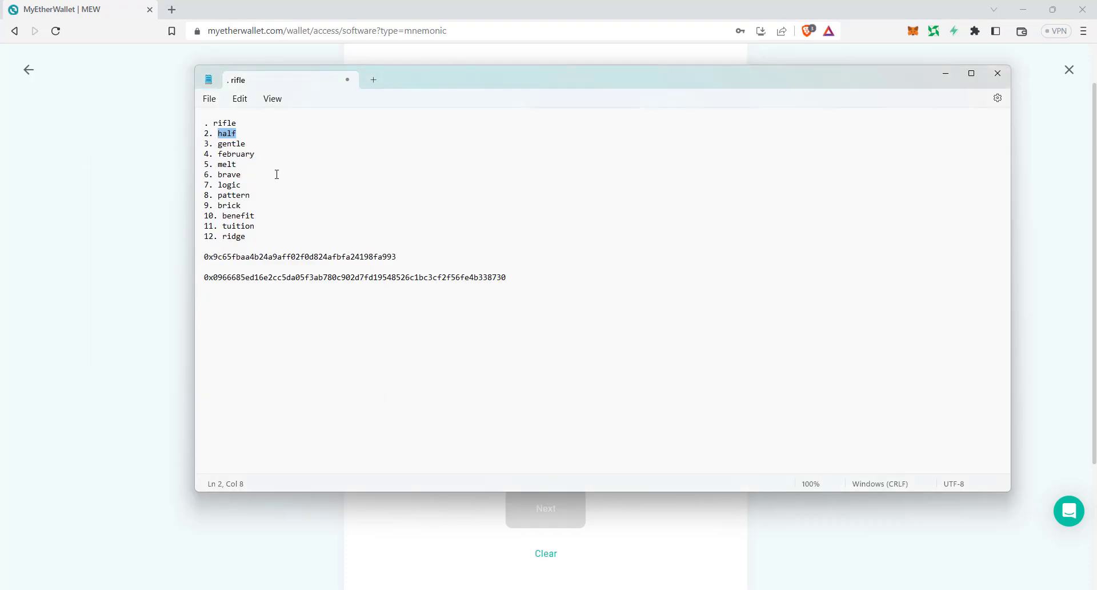
double_click(267, 148)
key("ctrl+c")
key("alt+Tab")
left_click(604, 262)
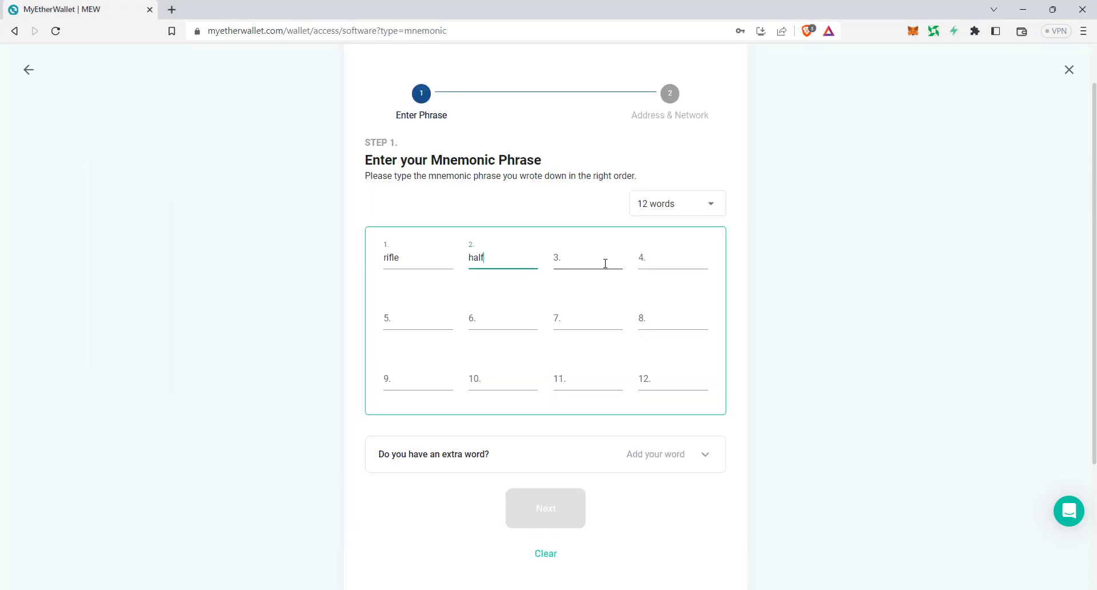
key("ctrl+v")
key("alt+Tab")
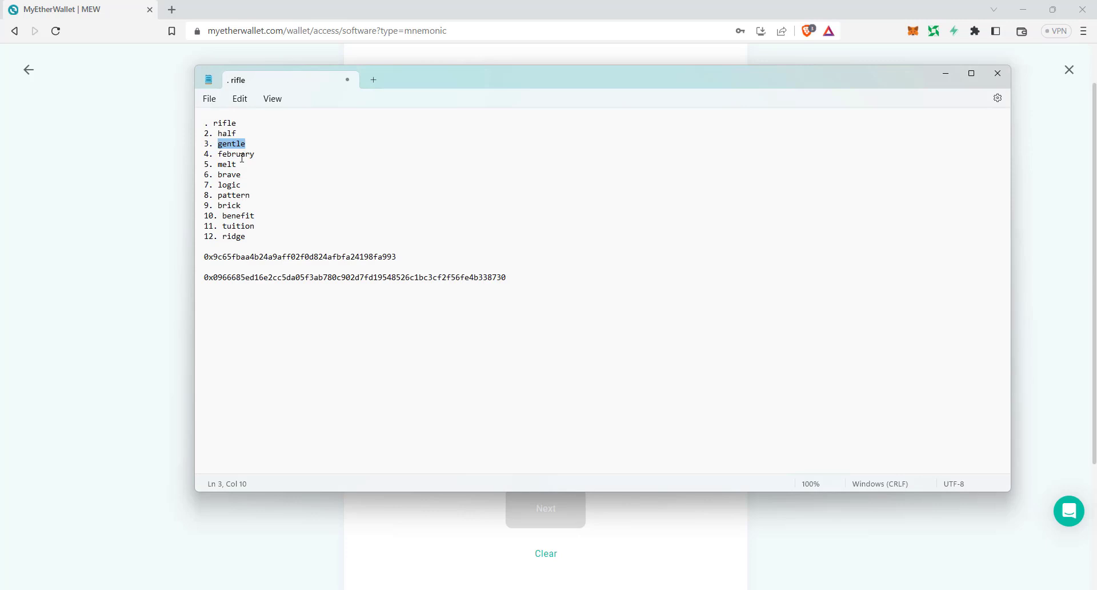
double_click(242, 155)
key("ctrl+c")
key("alt+Tab")
left_click(679, 263)
key("ctrl+v")
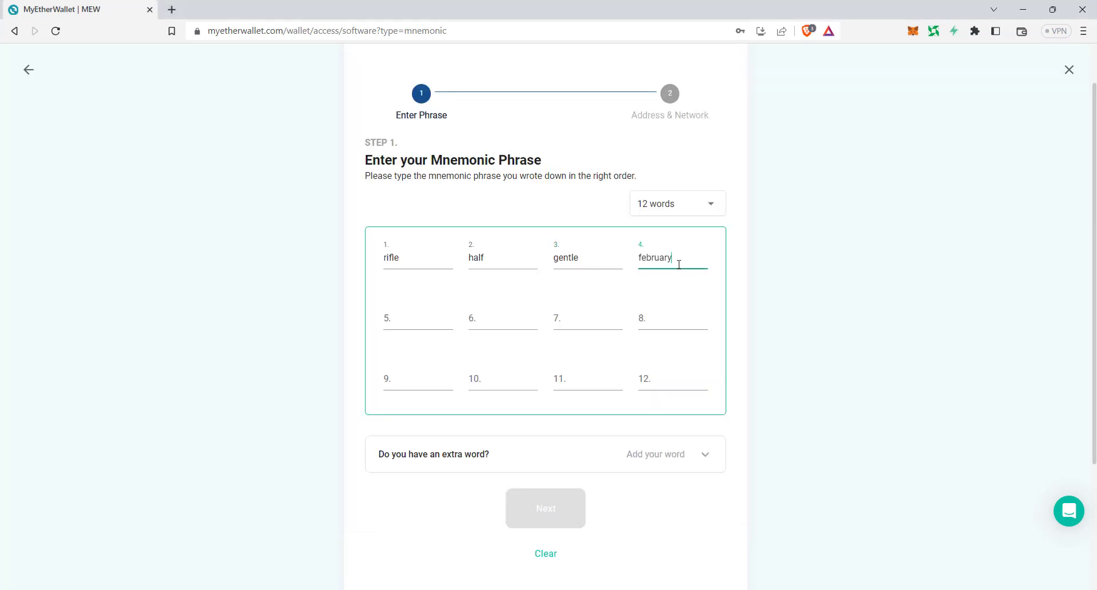
Copy mnemonic words 5–8 from the notes into phrase fields five through eight
key("alt+Tab")
double_click(228, 165)
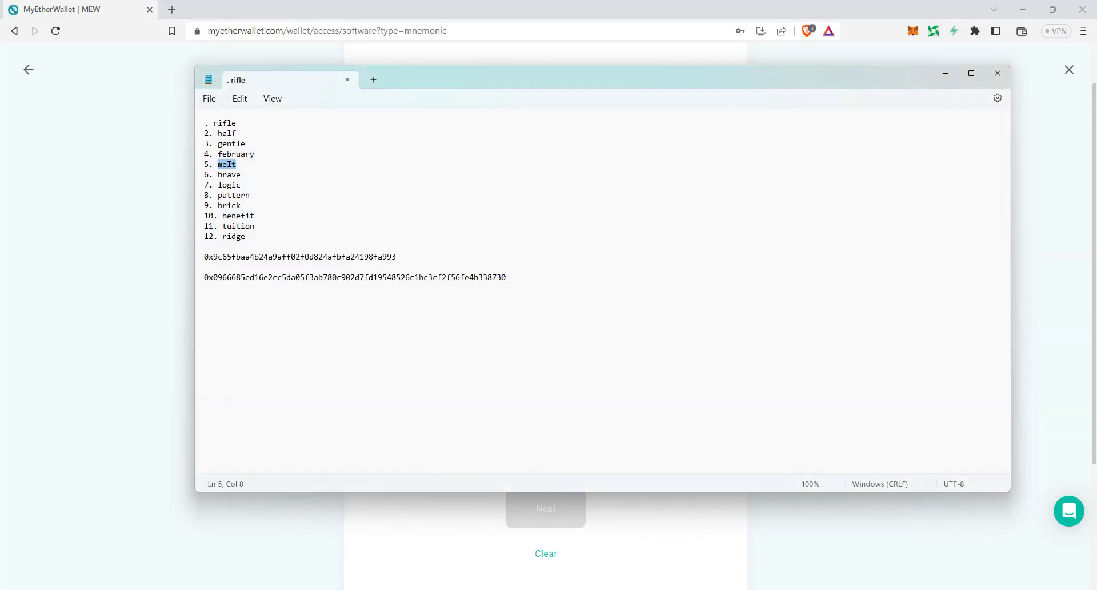
key("ctrl+c")
key("alt+Tab")
left_click(432, 314)
key("ctrl+v")
key("alt+Tab")
double_click(228, 176)
key("ctrl+c")
key("alt+Tab")
left_click(510, 322)
key("ctrl+v")
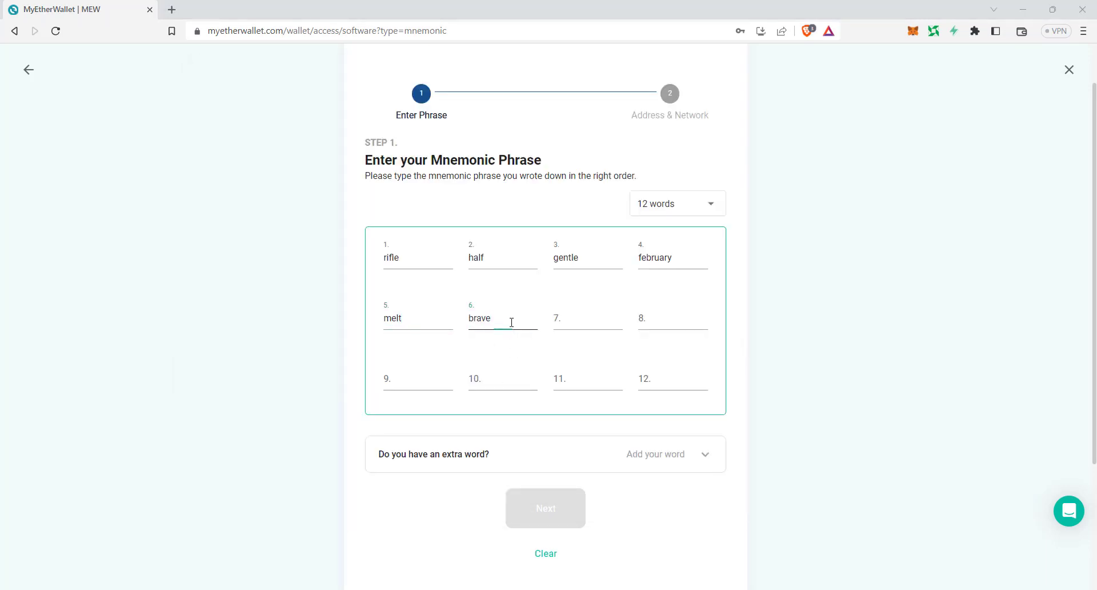
key("alt+Tab")
double_click(228, 186)
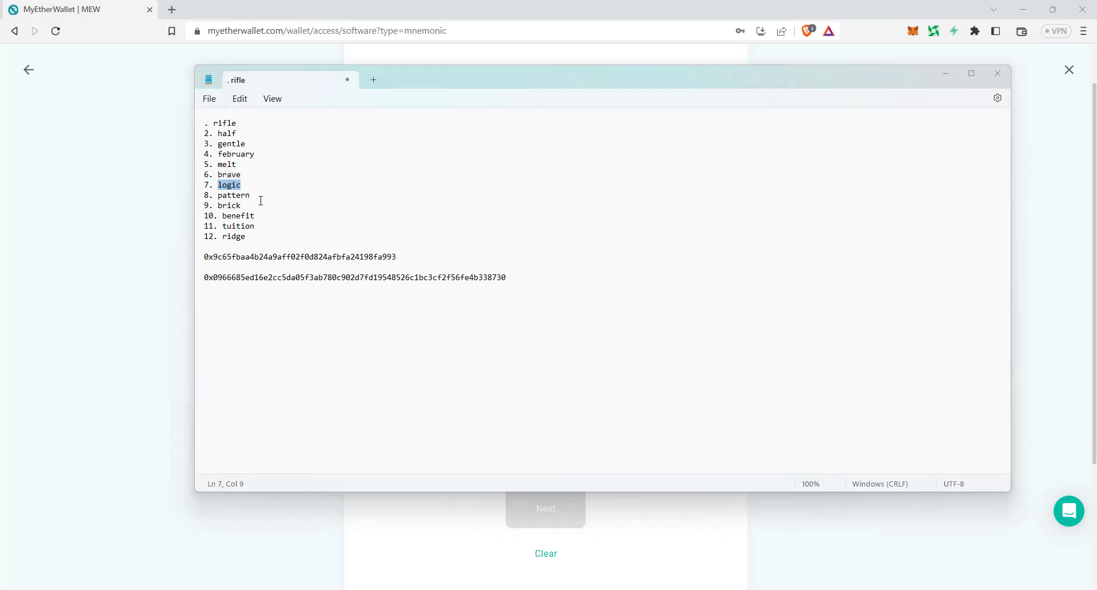
key("ctrl+c")
key("alt+Tab")
left_click(597, 314)
key("ctrl+v")
key("alt+Tab")
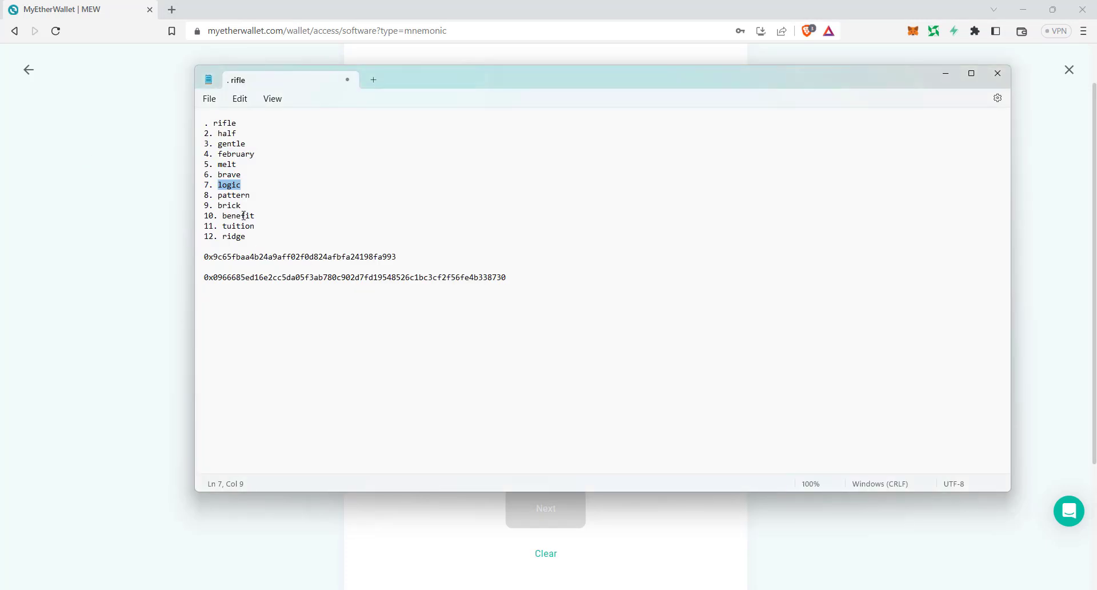
double_click(239, 194)
key("ctrl+c")
key("alt+Tab")
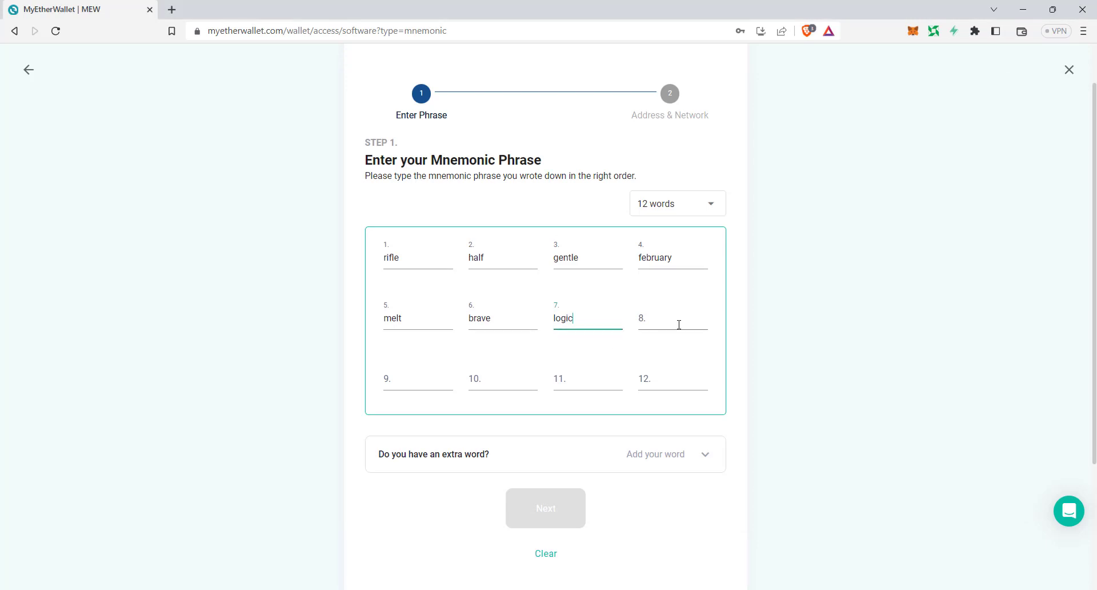
left_click(679, 325)
key("ctrl+v")
Copy mnemonic words 9–12 into the last four fields and submit the phrase
key("alt+Tab")
double_click(228, 204)
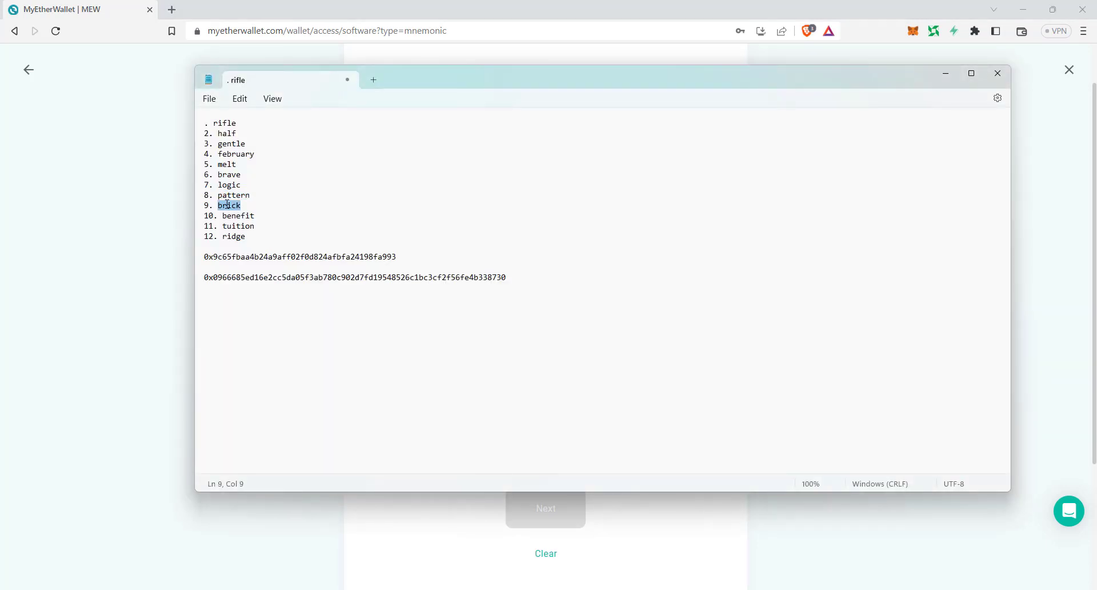
key("ctrl+c")
key("alt+Tab")
left_click(421, 377)
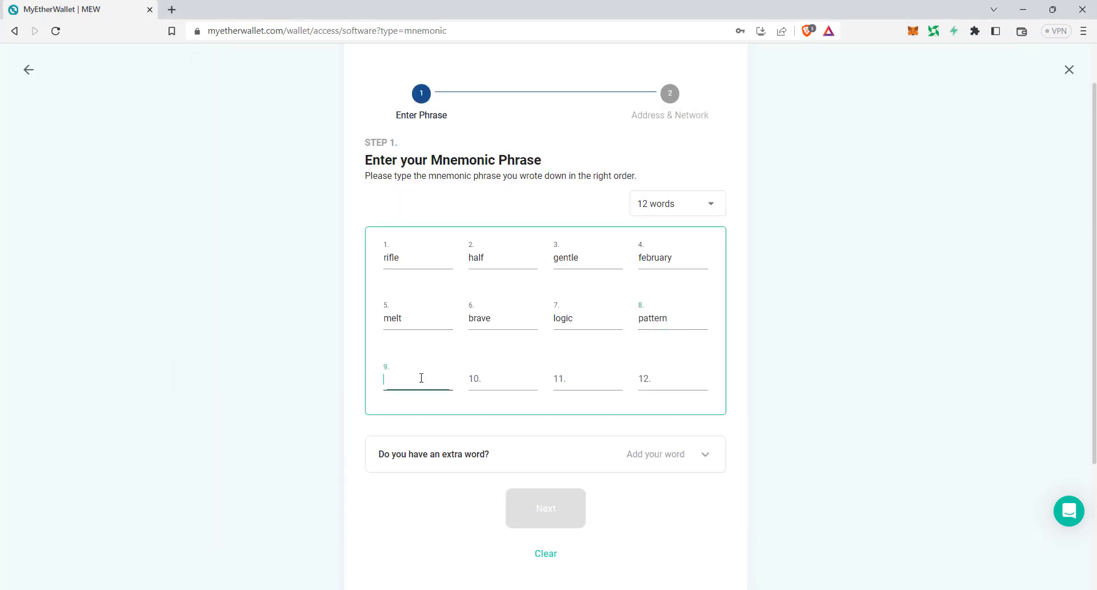
key("ctrl+v")
key("alt+Tab")
double_click(244, 215)
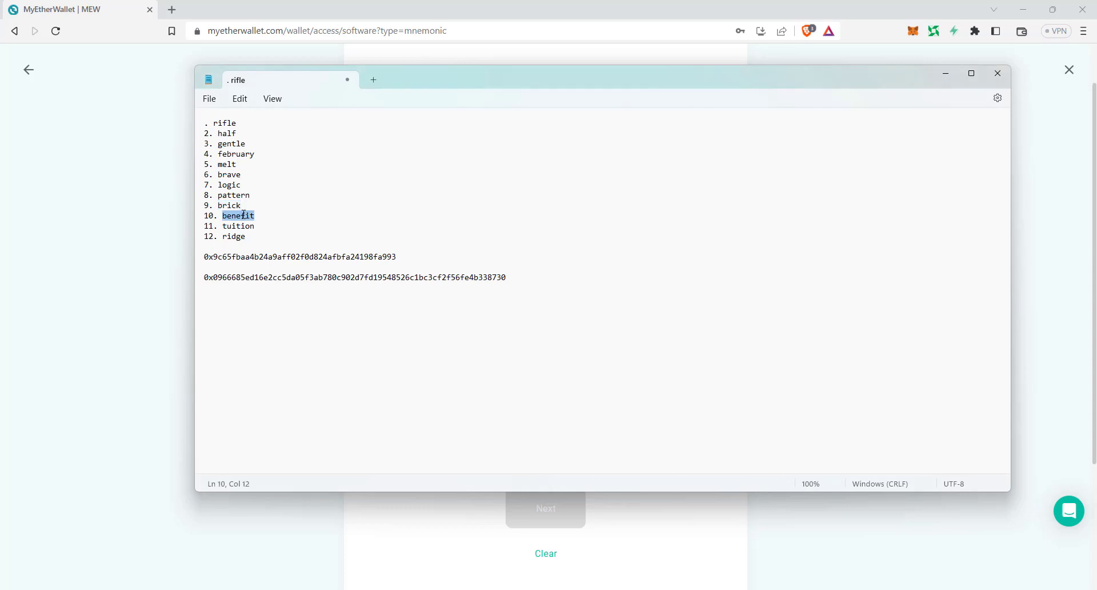
key("ctrl+c")
key("alt+Tab")
left_click(507, 384)
key("ctrl+v")
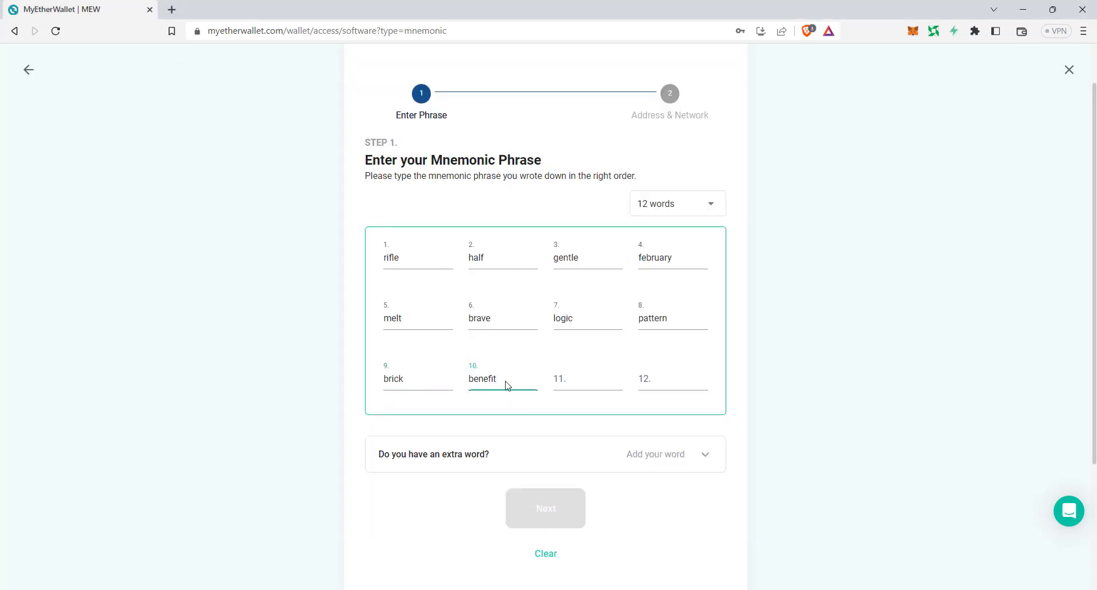
key("alt+Tab")
double_click(242, 225)
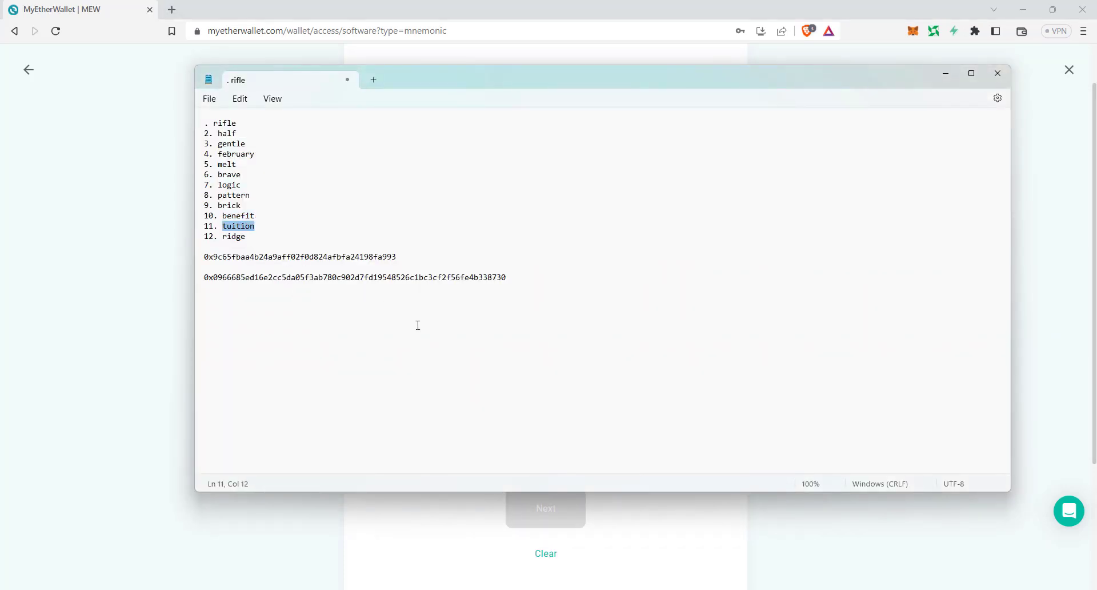
key("ctrl+c")
key("alt+Tab")
left_click(574, 384)
key("ctrl+v")
key("alt+Tab")
double_click(236, 237)
key("ctrl+c")
key("alt+Tab")
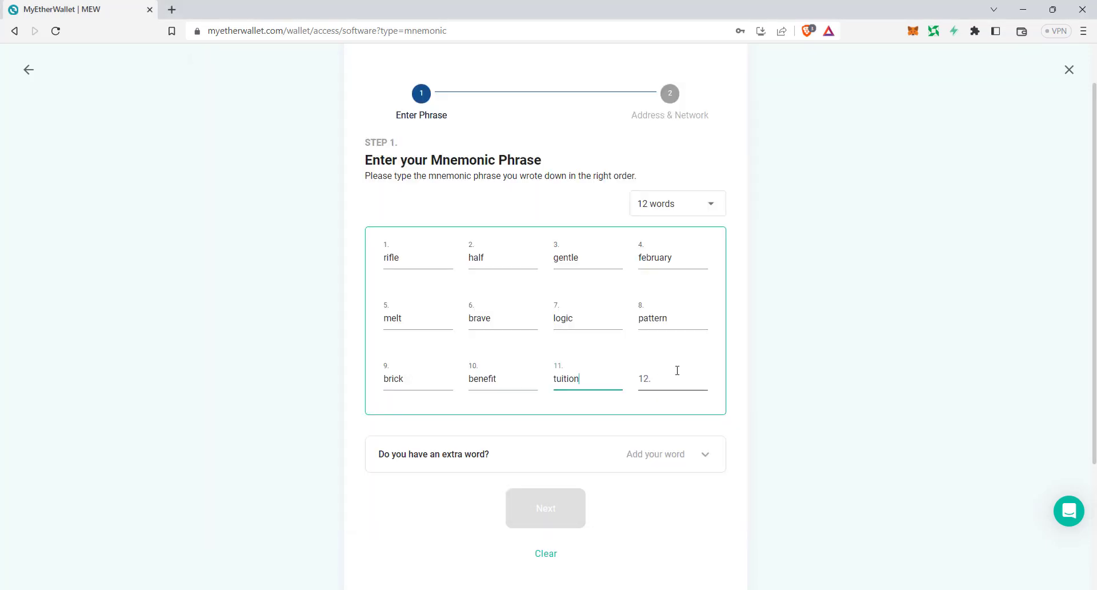
left_click(677, 371)
key("ctrl+v")
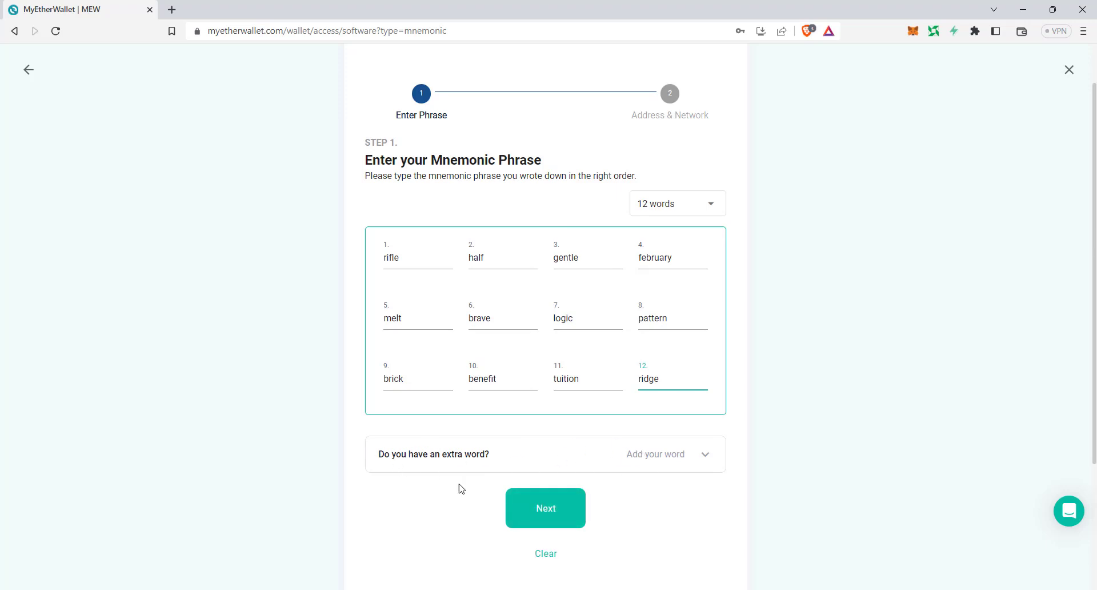
left_click(564, 517)
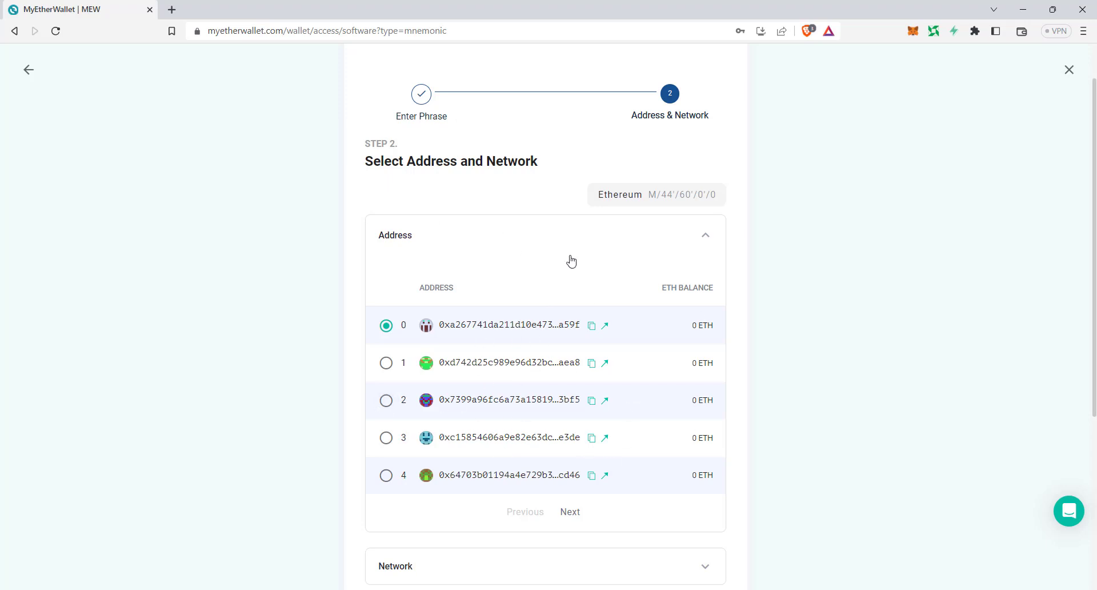
Page ahead to the next five addresses, compare with the saved address, then return to addresses 0–4
left_click(568, 518)
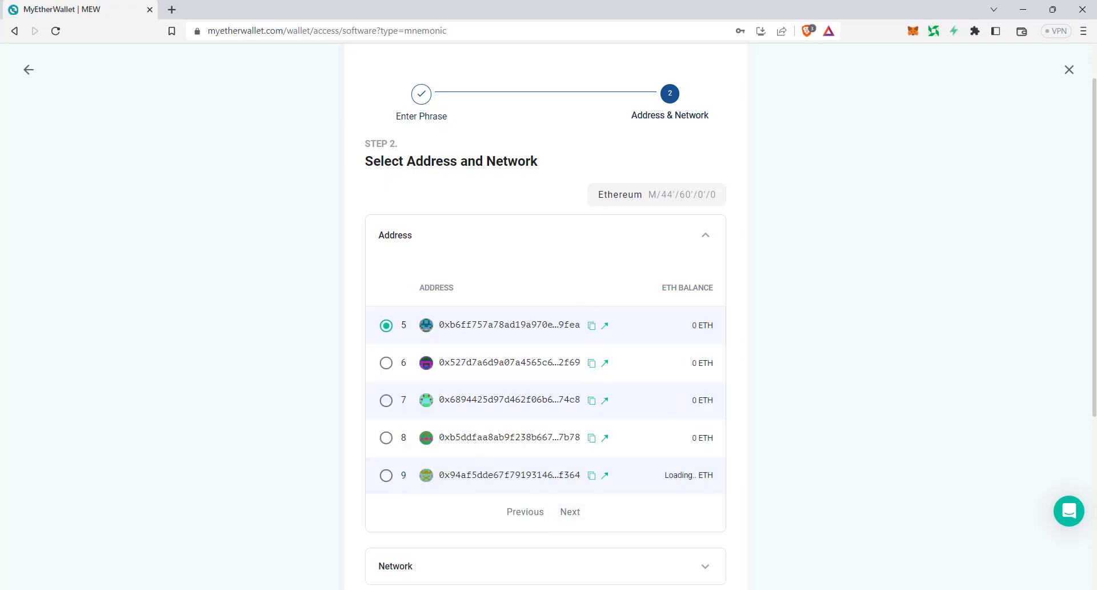
left_click(712, 589)
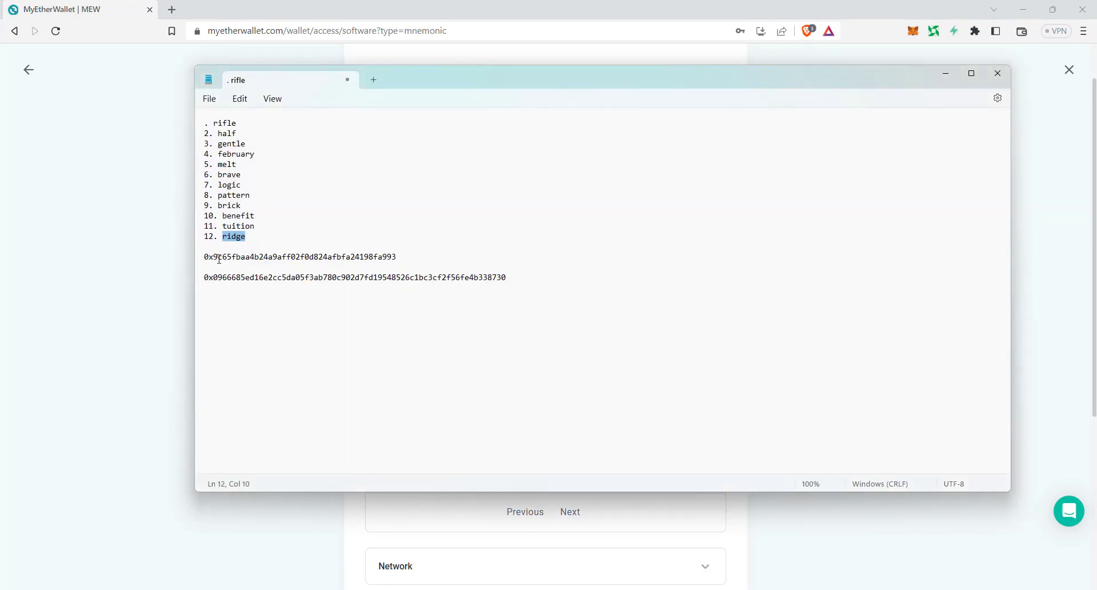
left_click_drag(215, 258, 224, 260)
left_click_drag(381, 258, 389, 257)
left_click(945, 73)
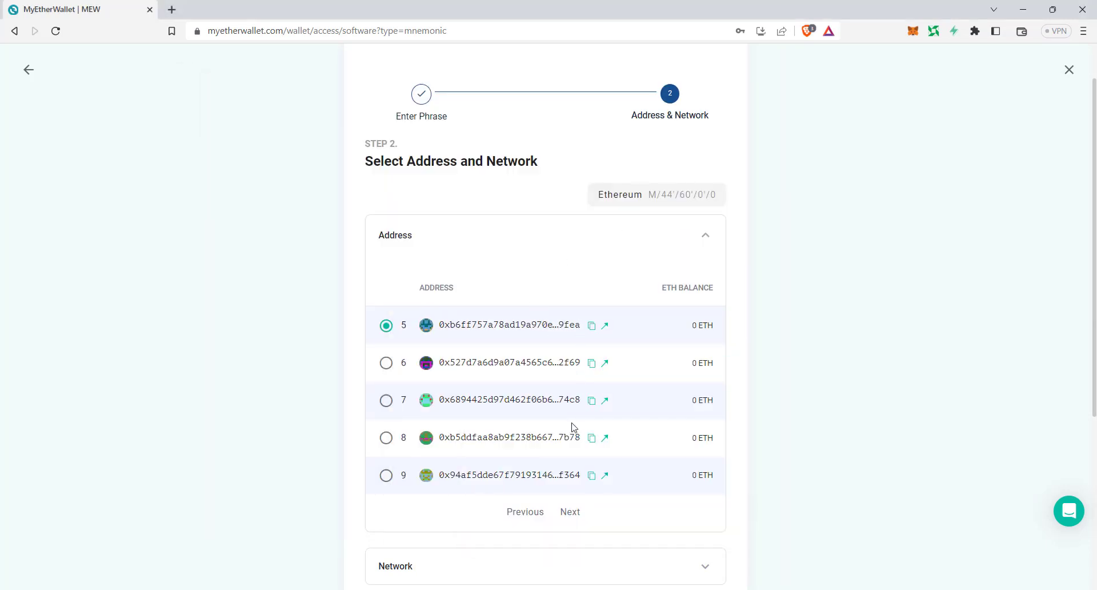
left_click(537, 518)
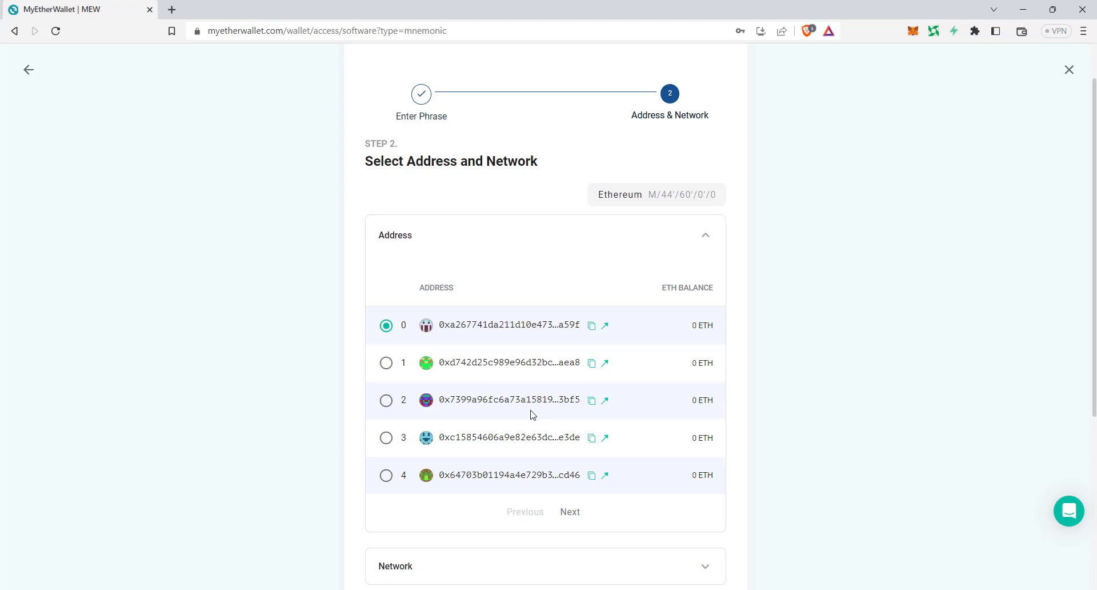
Copy address 0, accept the access terms, and access the wallet with that address
scroll(535, 421, "down", 2)
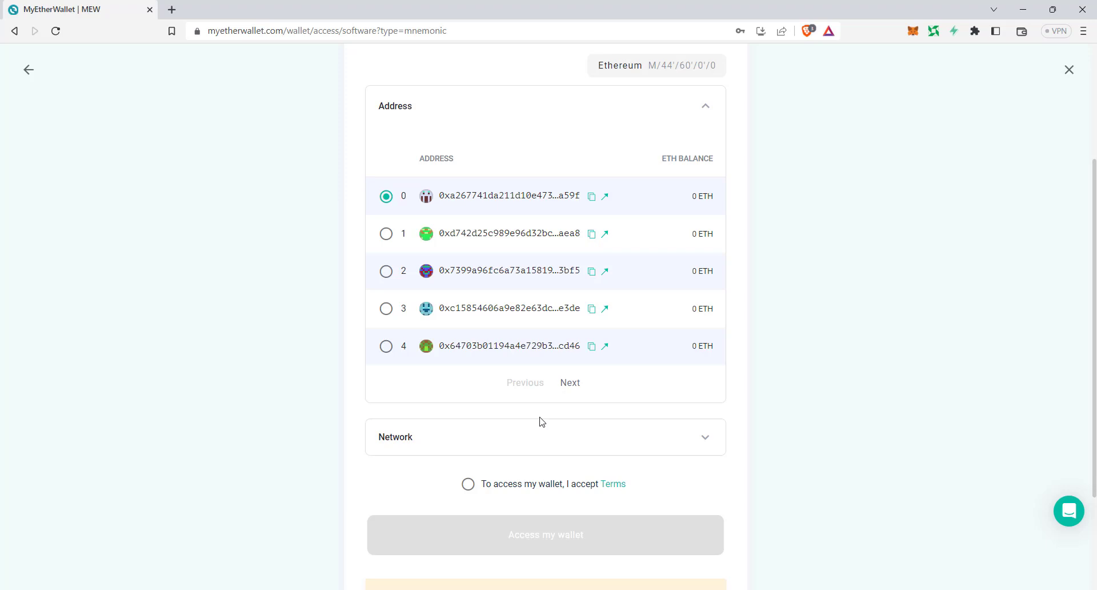
scroll(541, 422, "down", 1)
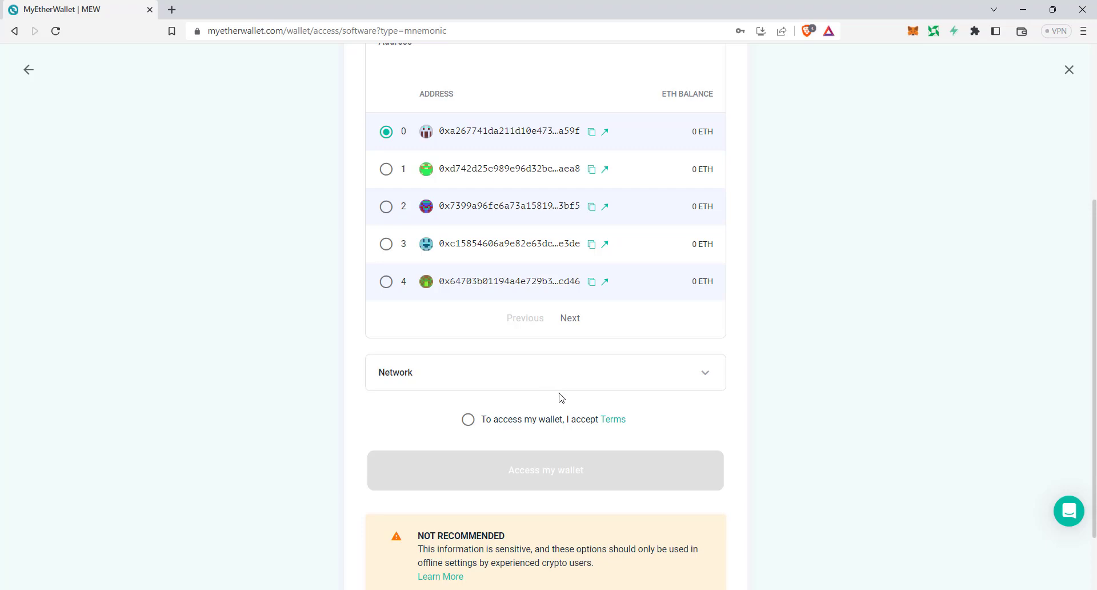
scroll(561, 400, "up", 1)
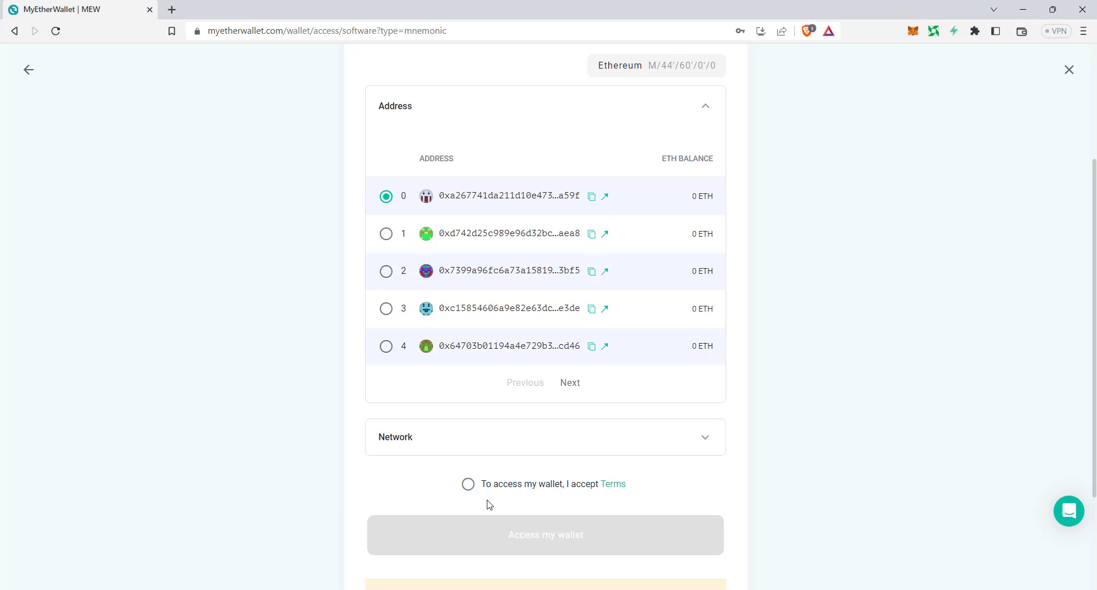
left_click(592, 196)
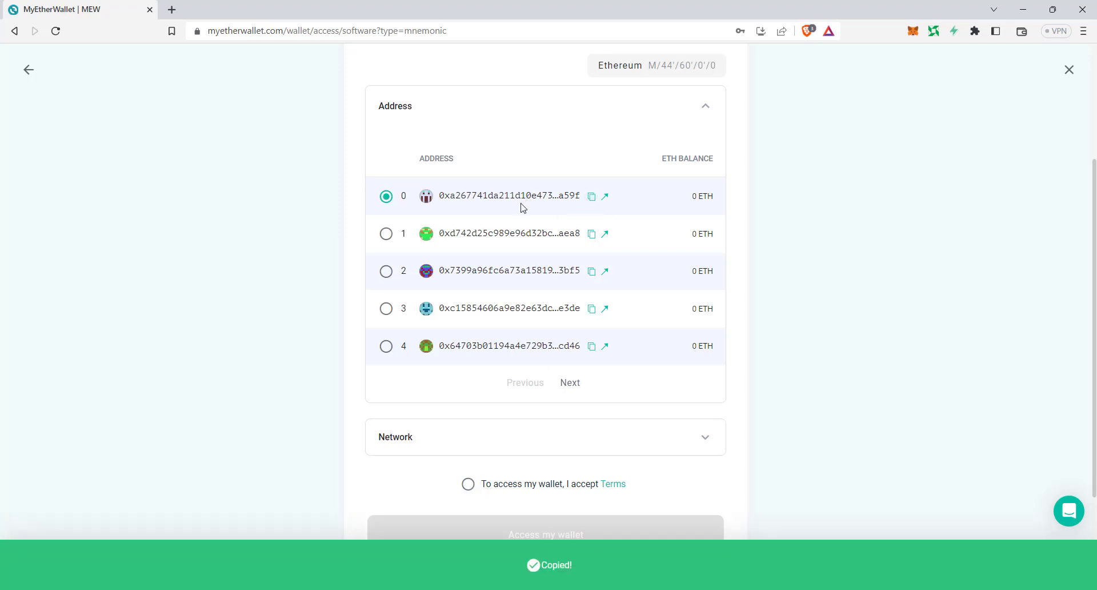
left_click(468, 482)
scroll(533, 443, "down", 1)
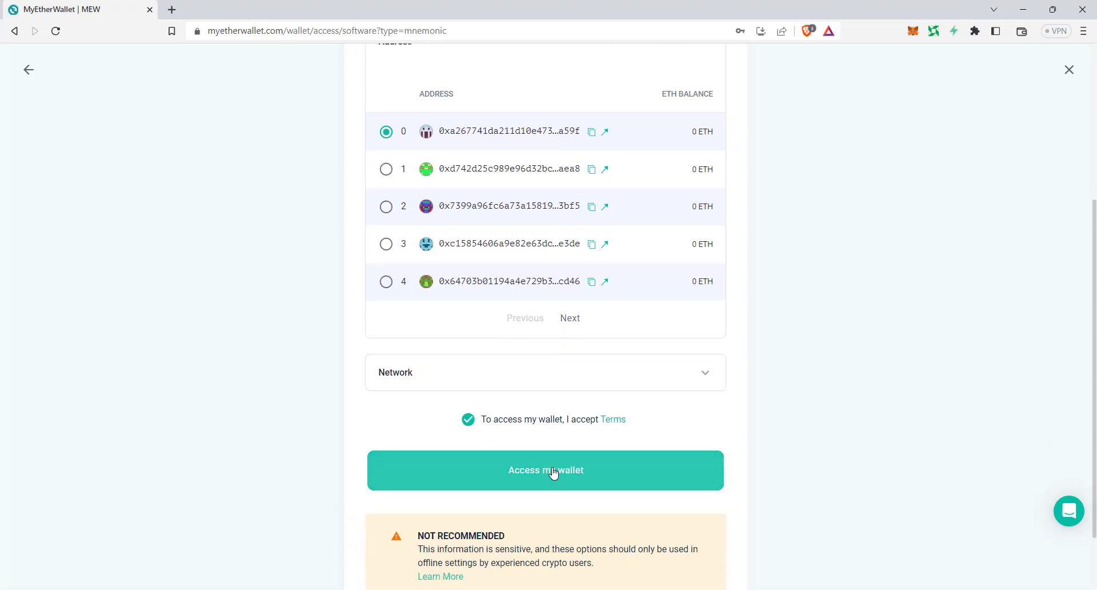
left_click(553, 472)
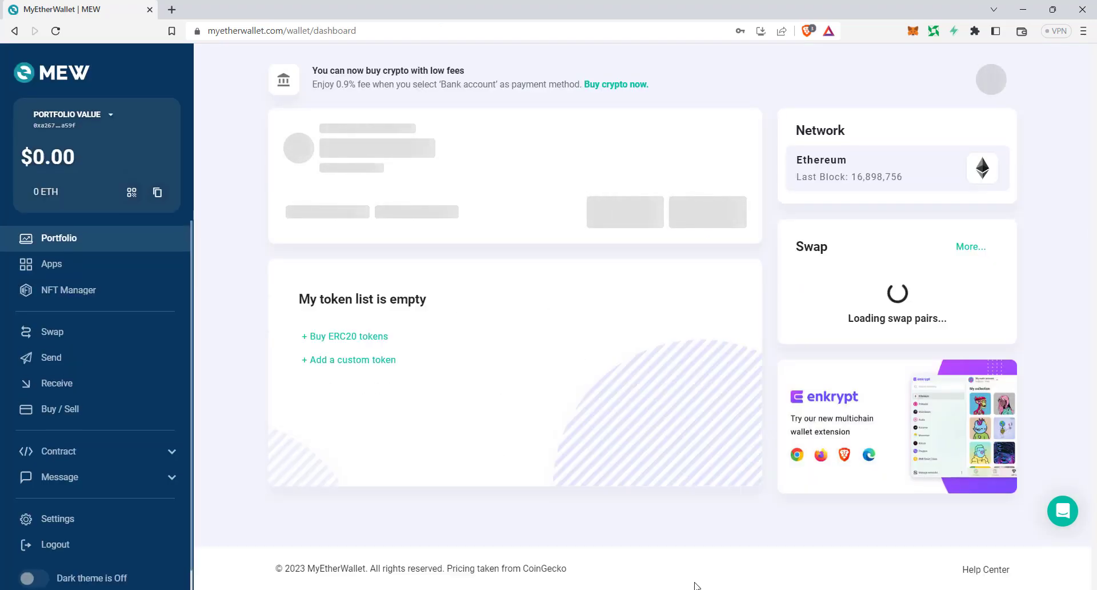
Paste the copied wallet address onto a new line in the Notepad notes
key("alt+Tab")
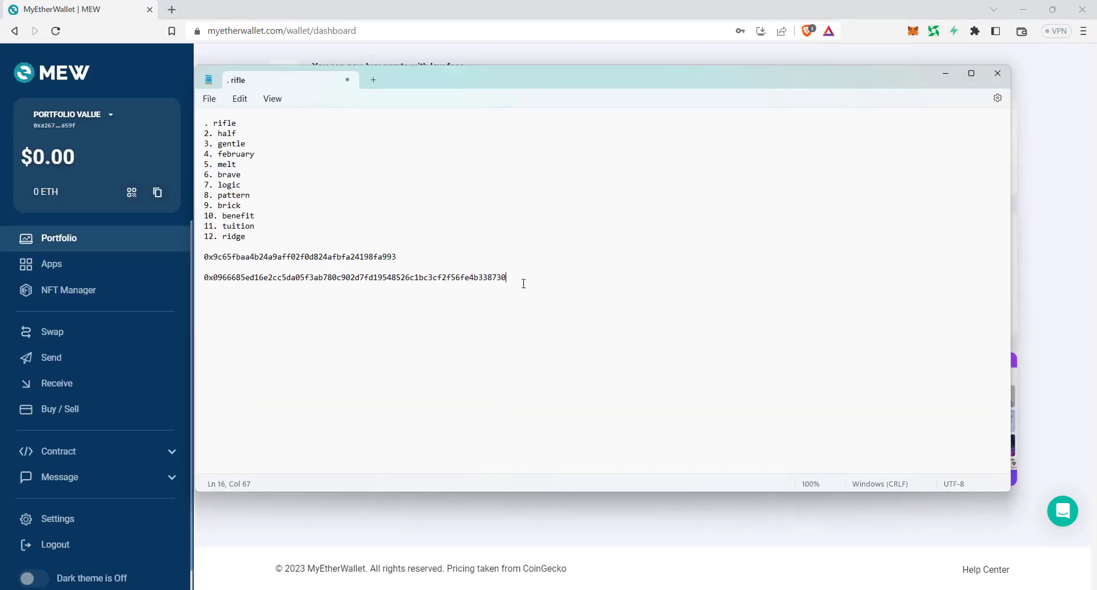
key("Return")
key("Return")
key("ctrl+v")
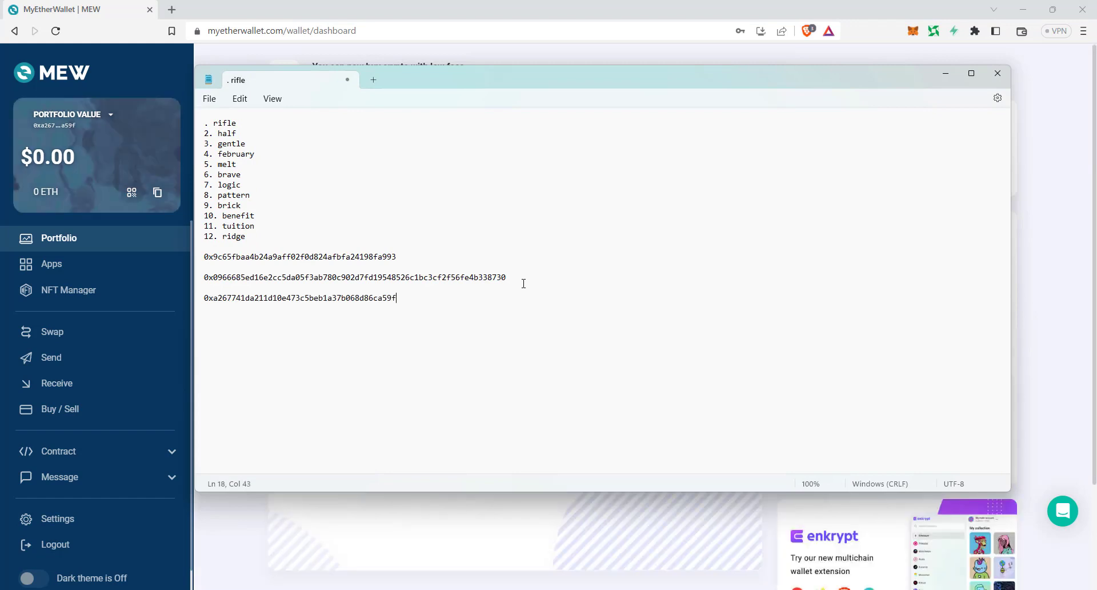
key("Return")
key("Return")
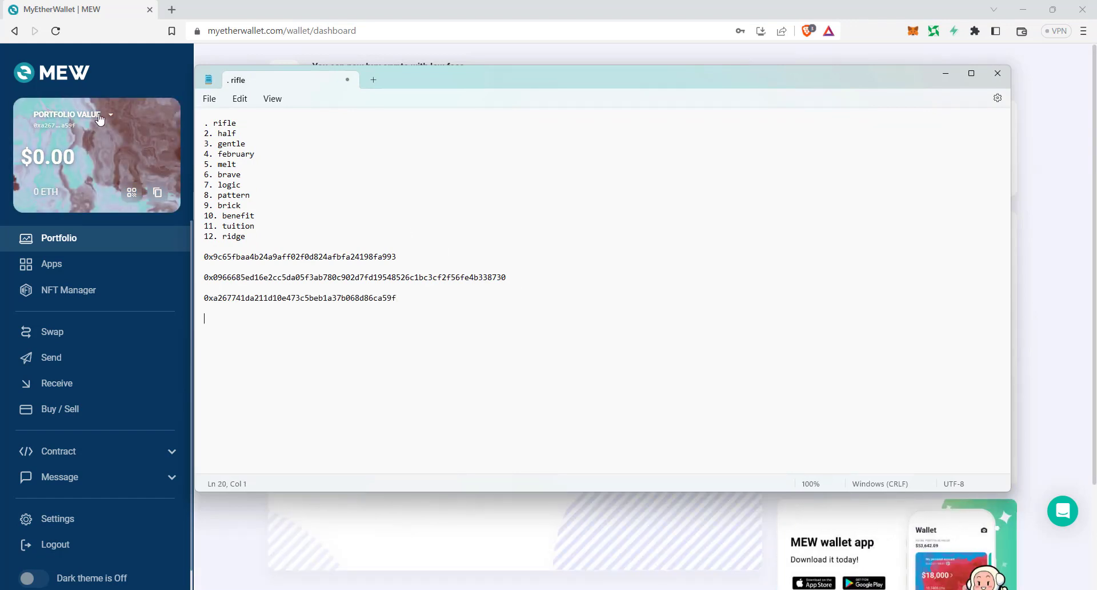
Copy the private key from the paper wallet view into the notes, then hide Notepad
left_click(99, 119)
left_click(104, 172)
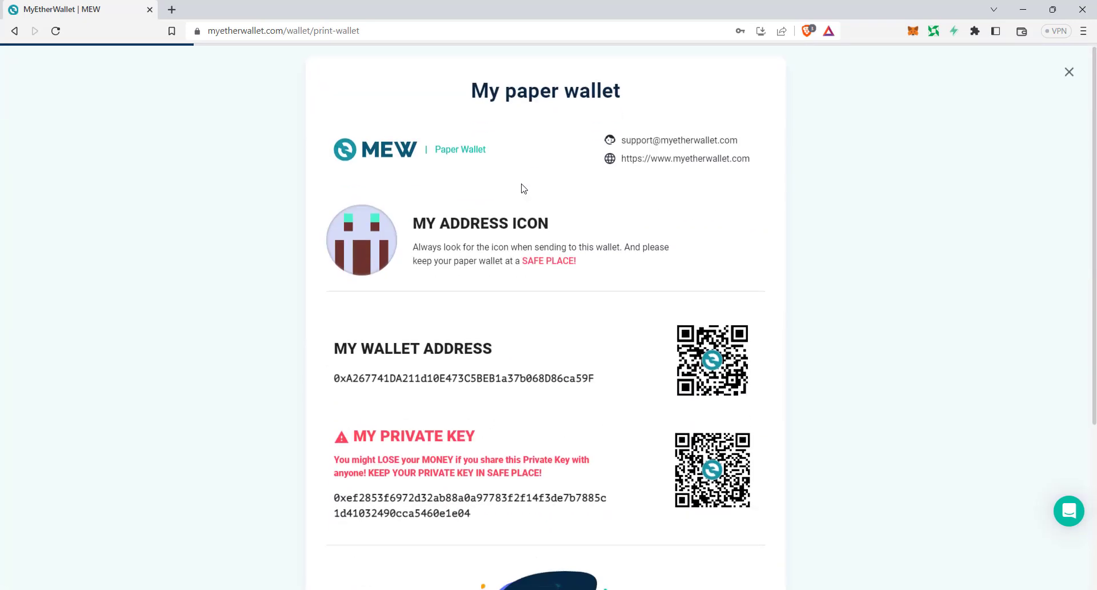
double_click(411, 508)
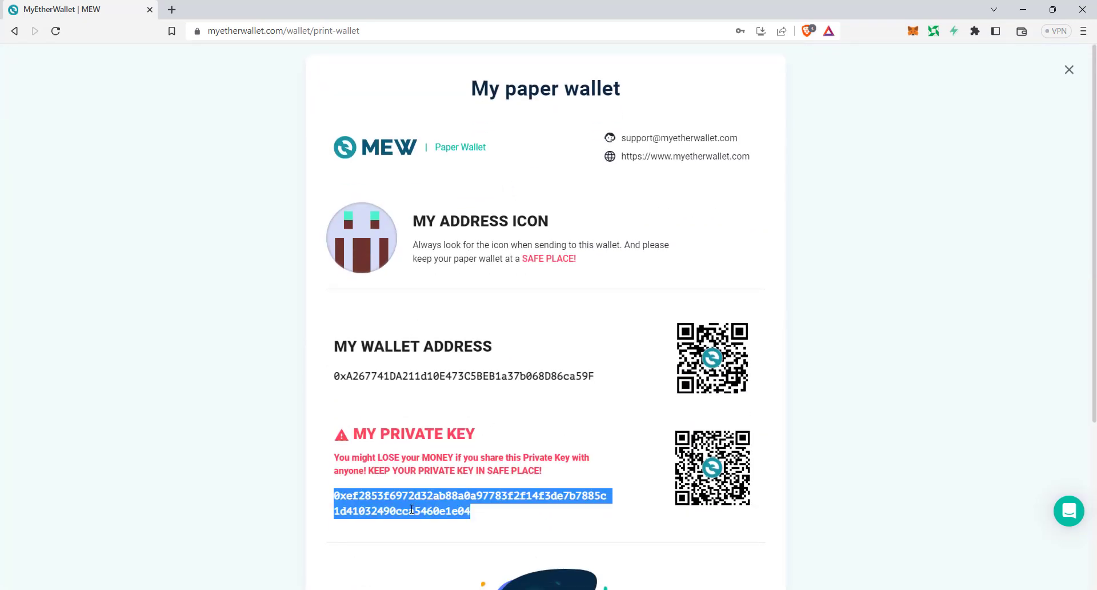
left_click(1068, 70)
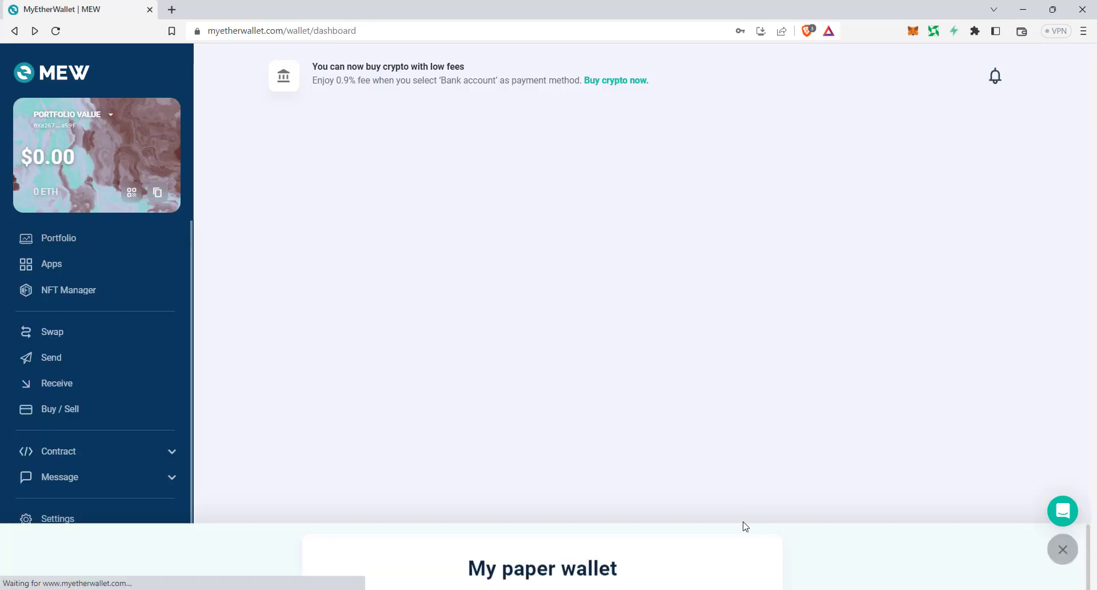
key("alt+Tab")
left_click(416, 348)
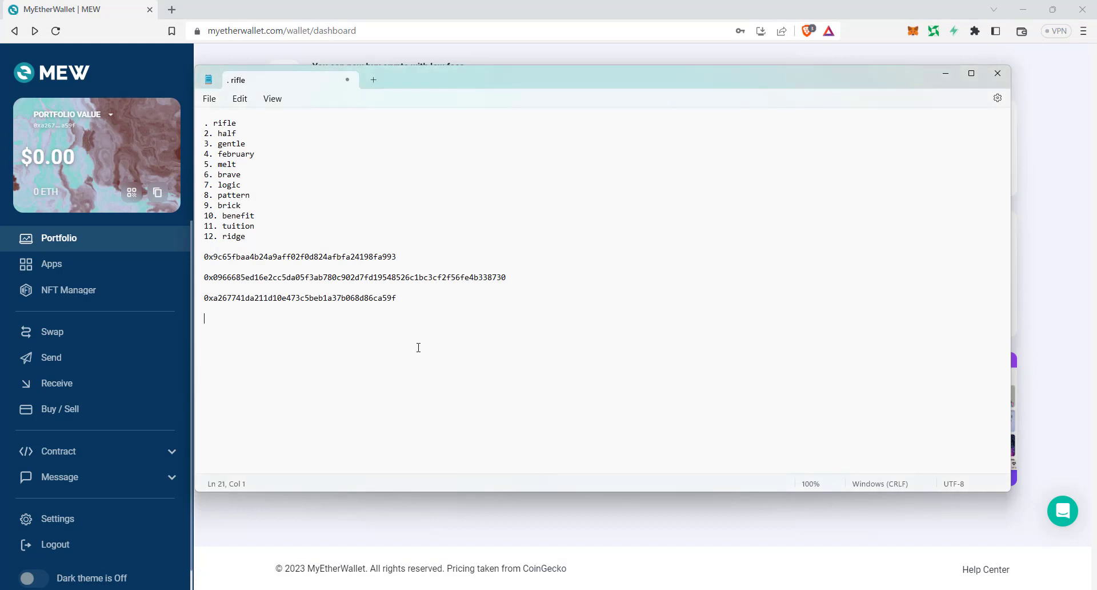
key("ctrl+v")
key("Return")
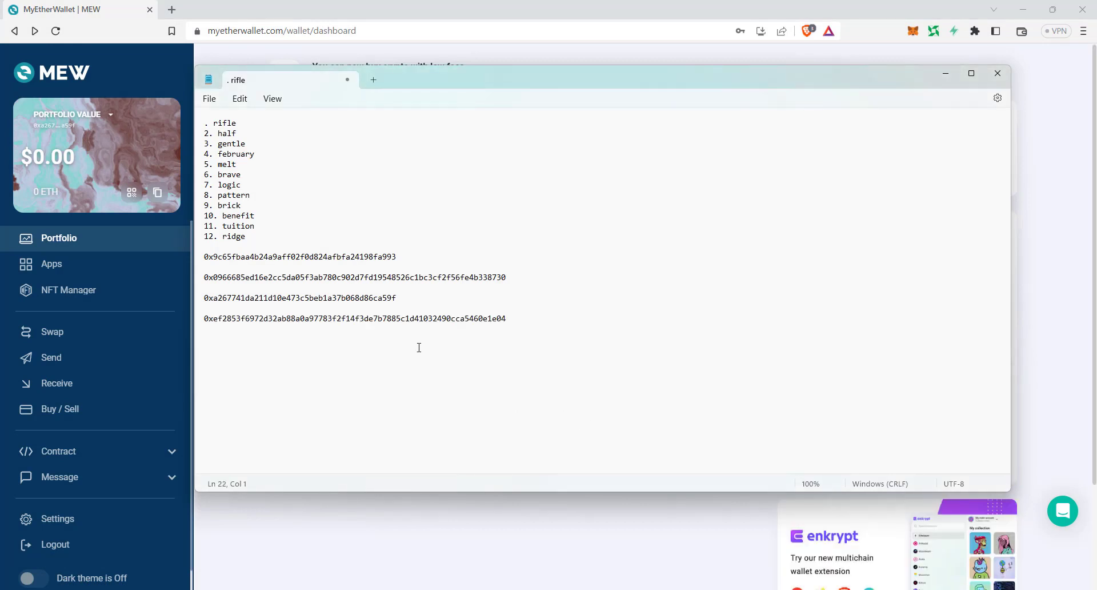
left_click(948, 77)
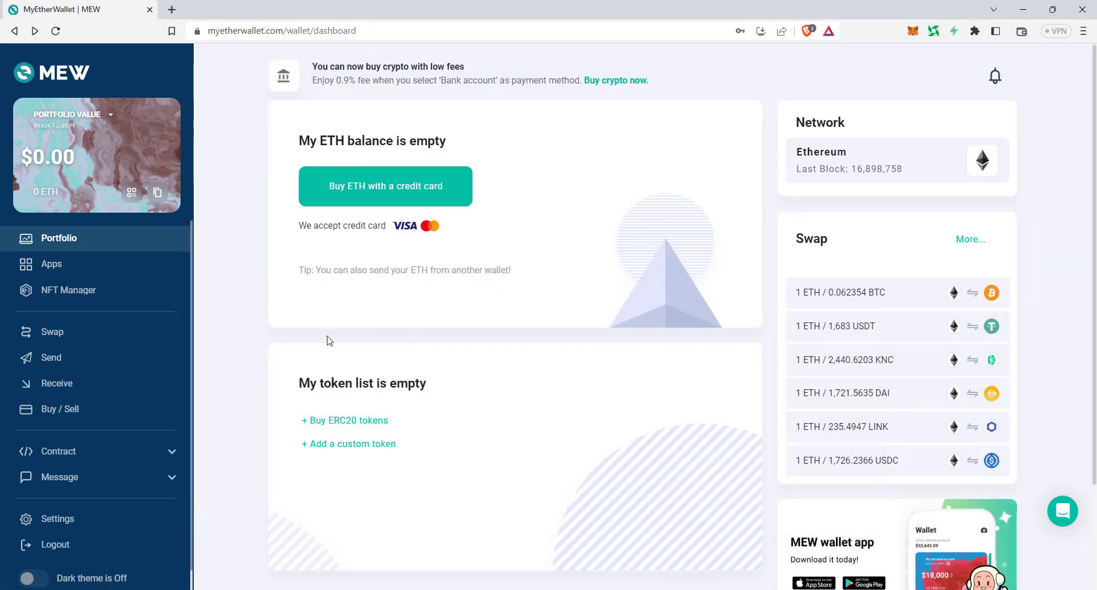
scroll(73, 522, "down", 1)
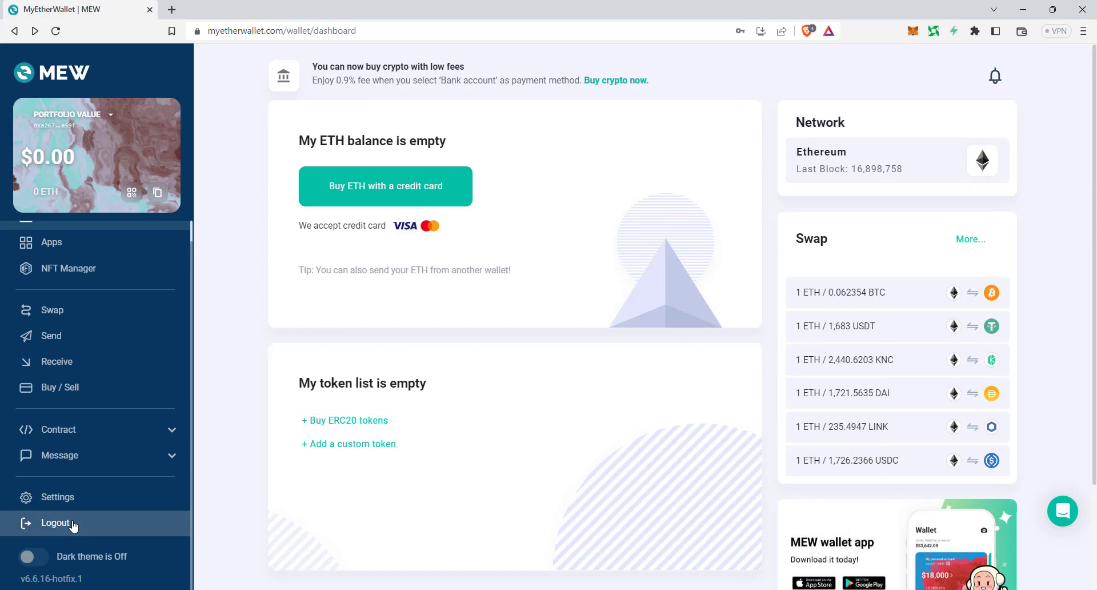
Log out of the wallet, confirming in the dialog, and switch to the Notepad notes
left_click(74, 522)
left_click(578, 335)
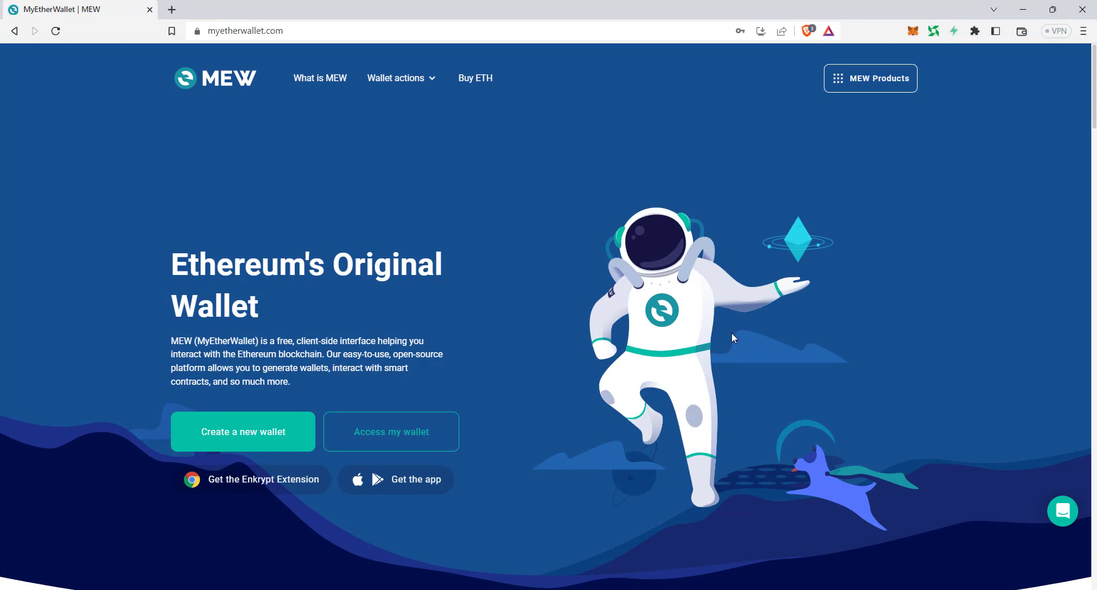
key("alt+Tab")
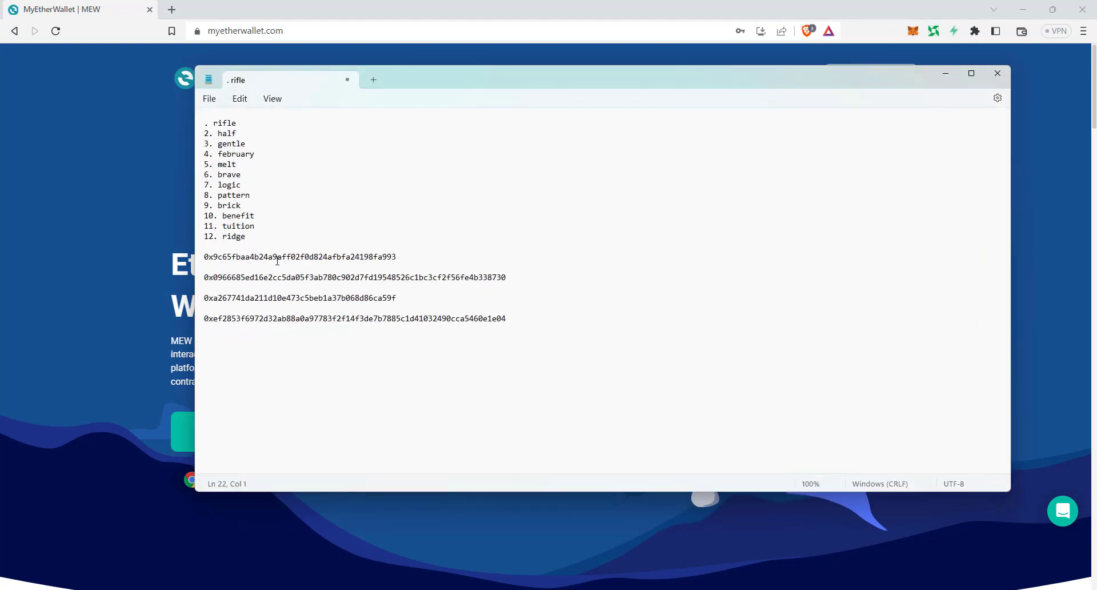
Check the seed words, both addresses and both private key lines, then minimize Notepad
left_click_drag(277, 258, 403, 258)
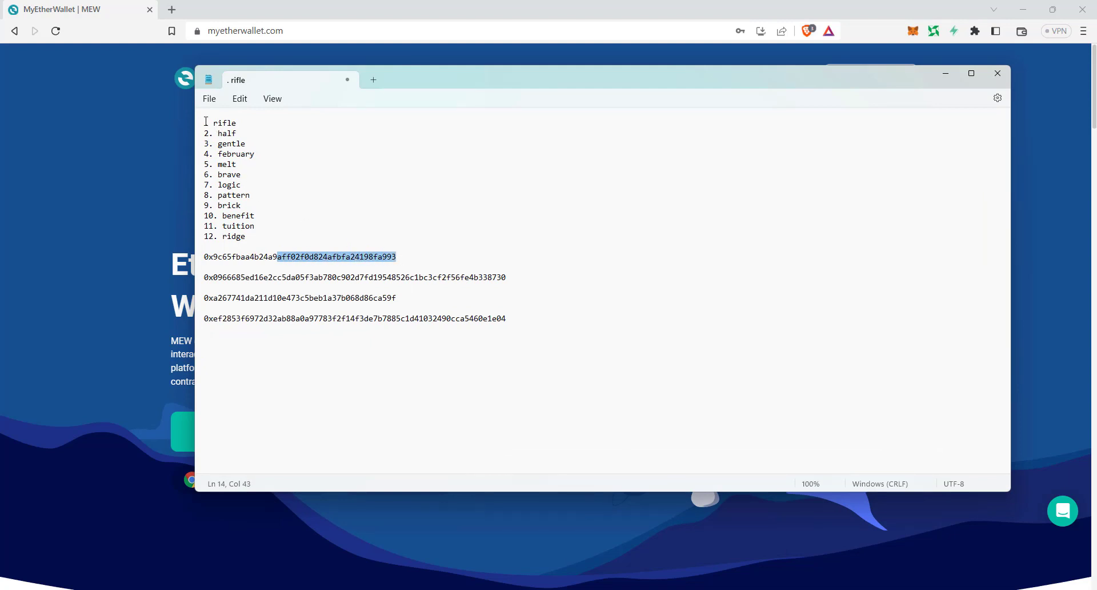
left_click_drag(206, 122, 258, 227)
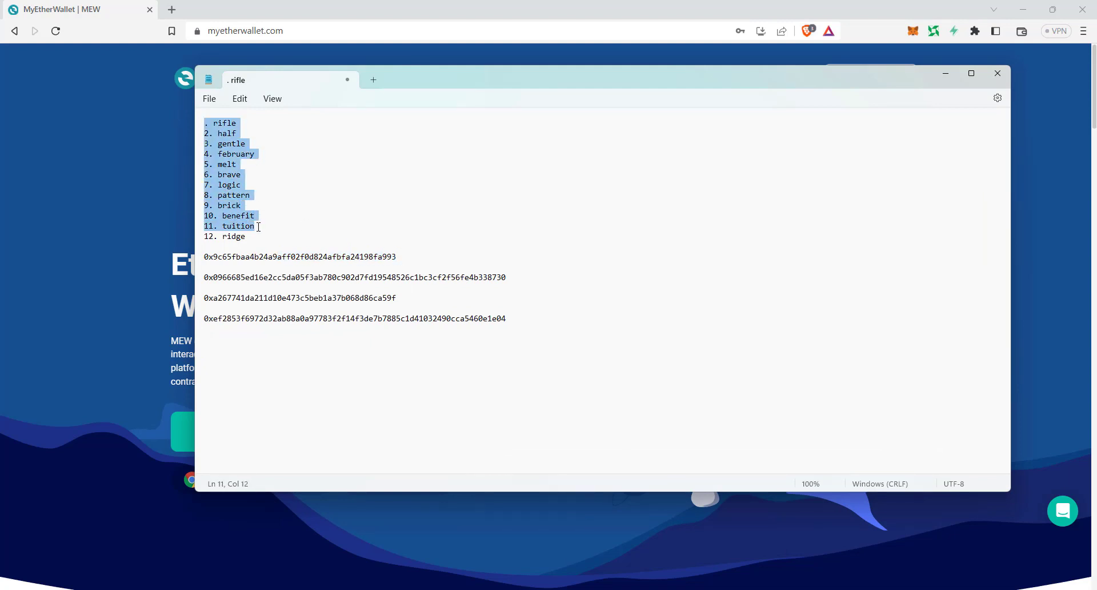
left_click(263, 257)
left_click_drag(390, 288, 420, 306)
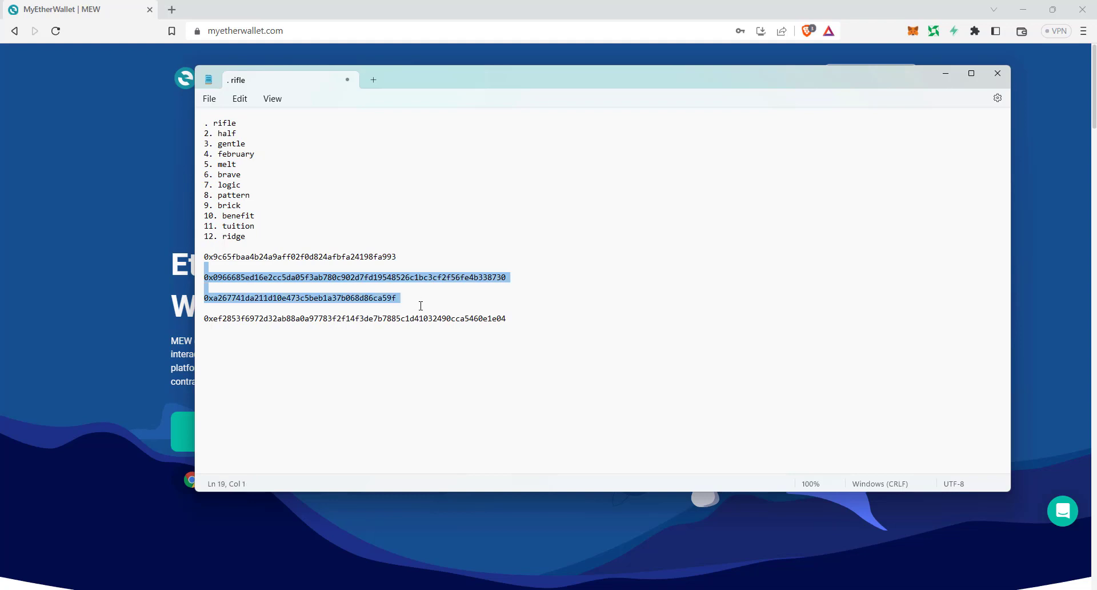
left_click(420, 320)
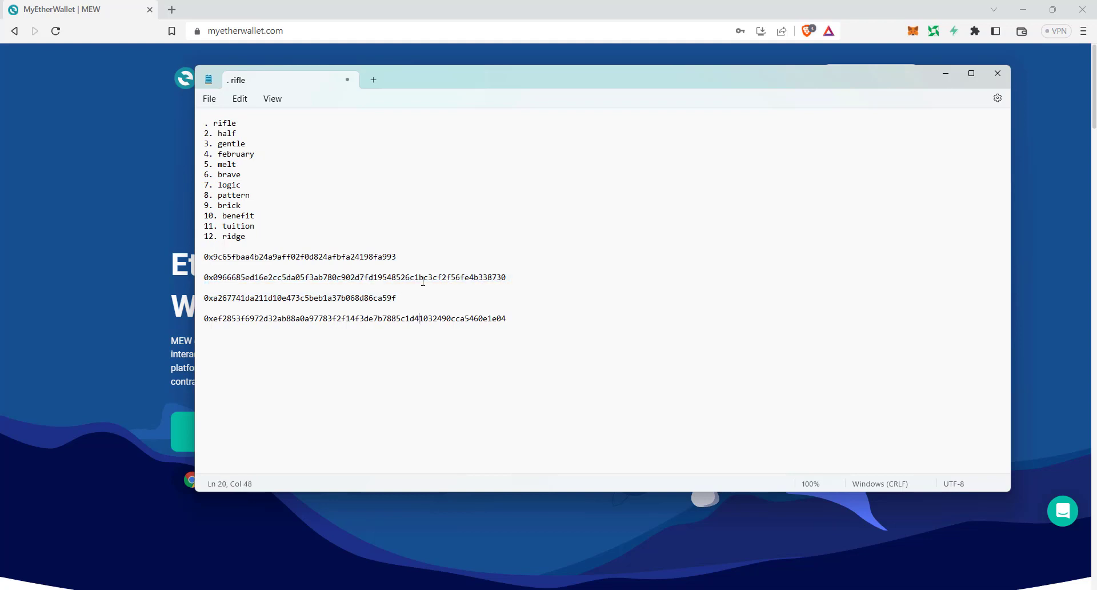
triple_click(420, 277)
left_click(444, 319)
triple_click(444, 318)
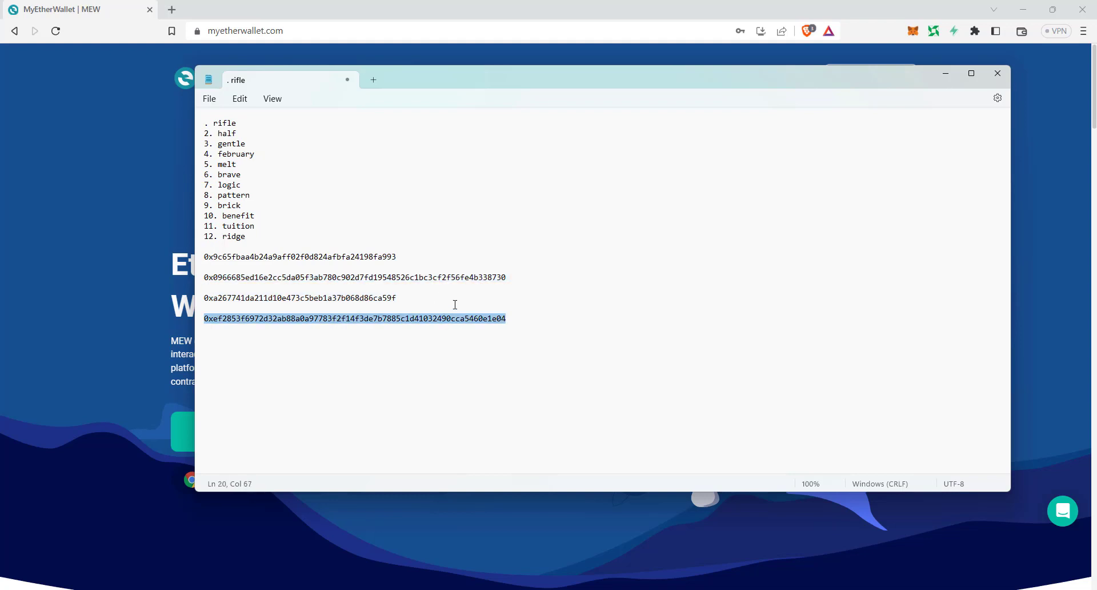
triple_click(466, 277)
left_click(439, 318)
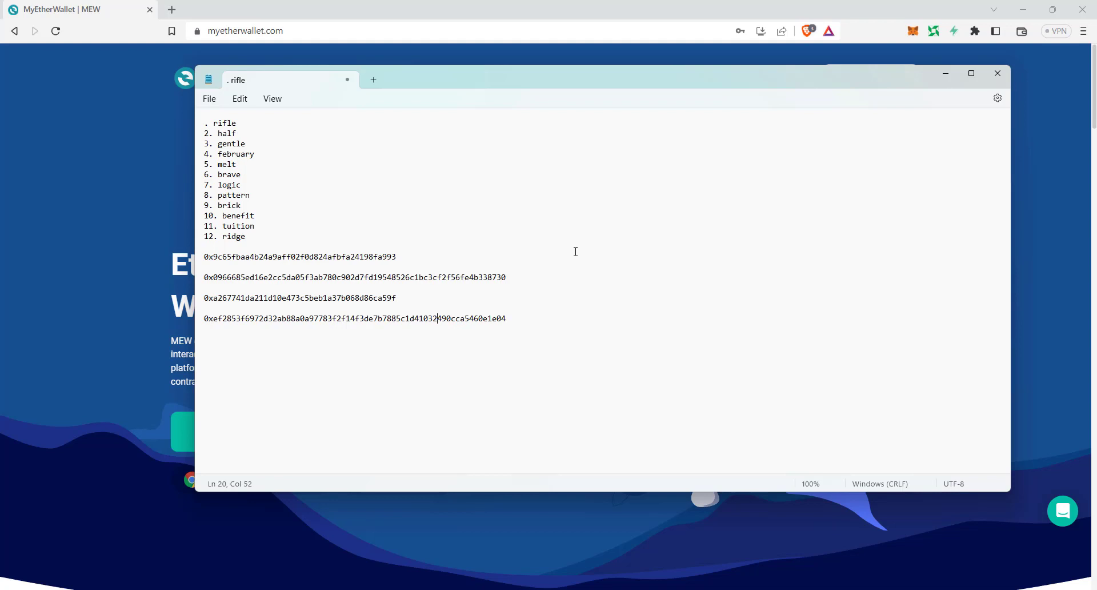
left_click(945, 75)
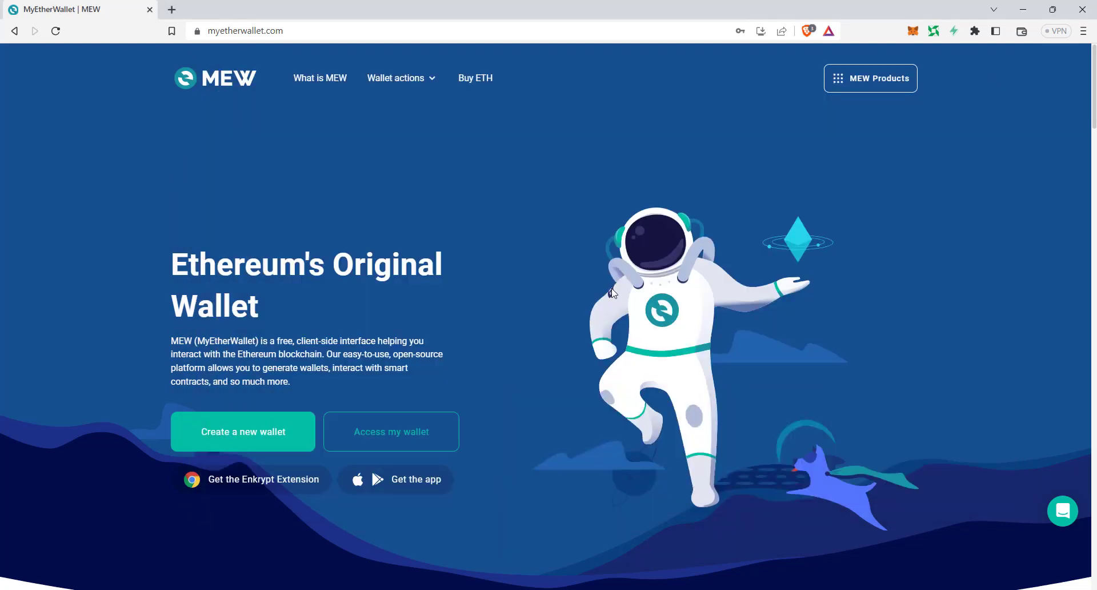